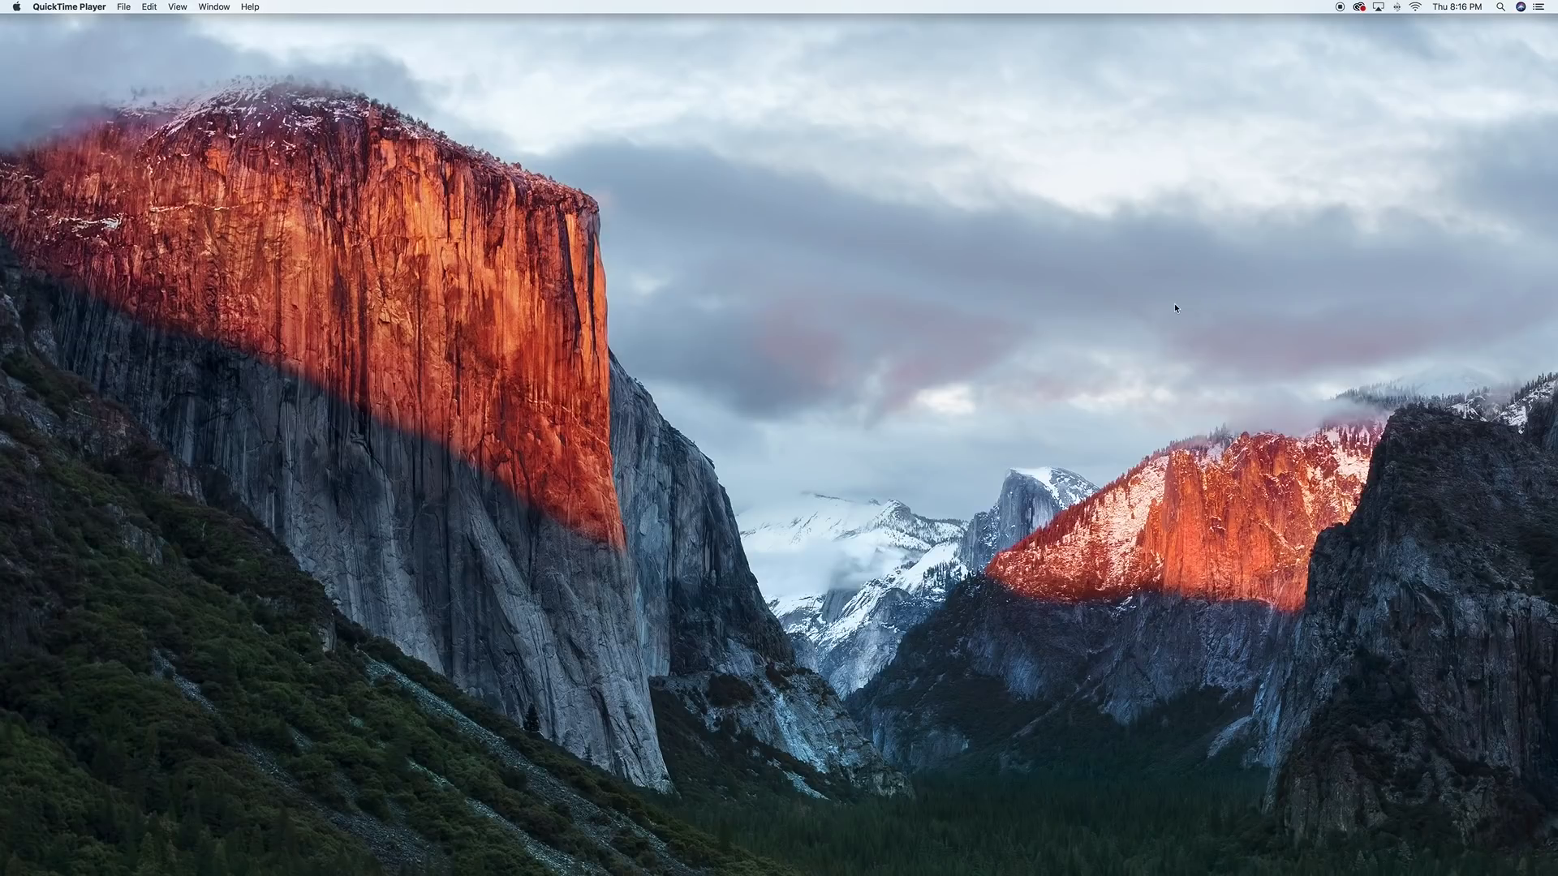
# Switch to Premiere Pro, rewind the sequence, and preview the C0012.mp4 source clip
pyautogui.moveTo(771, 872)
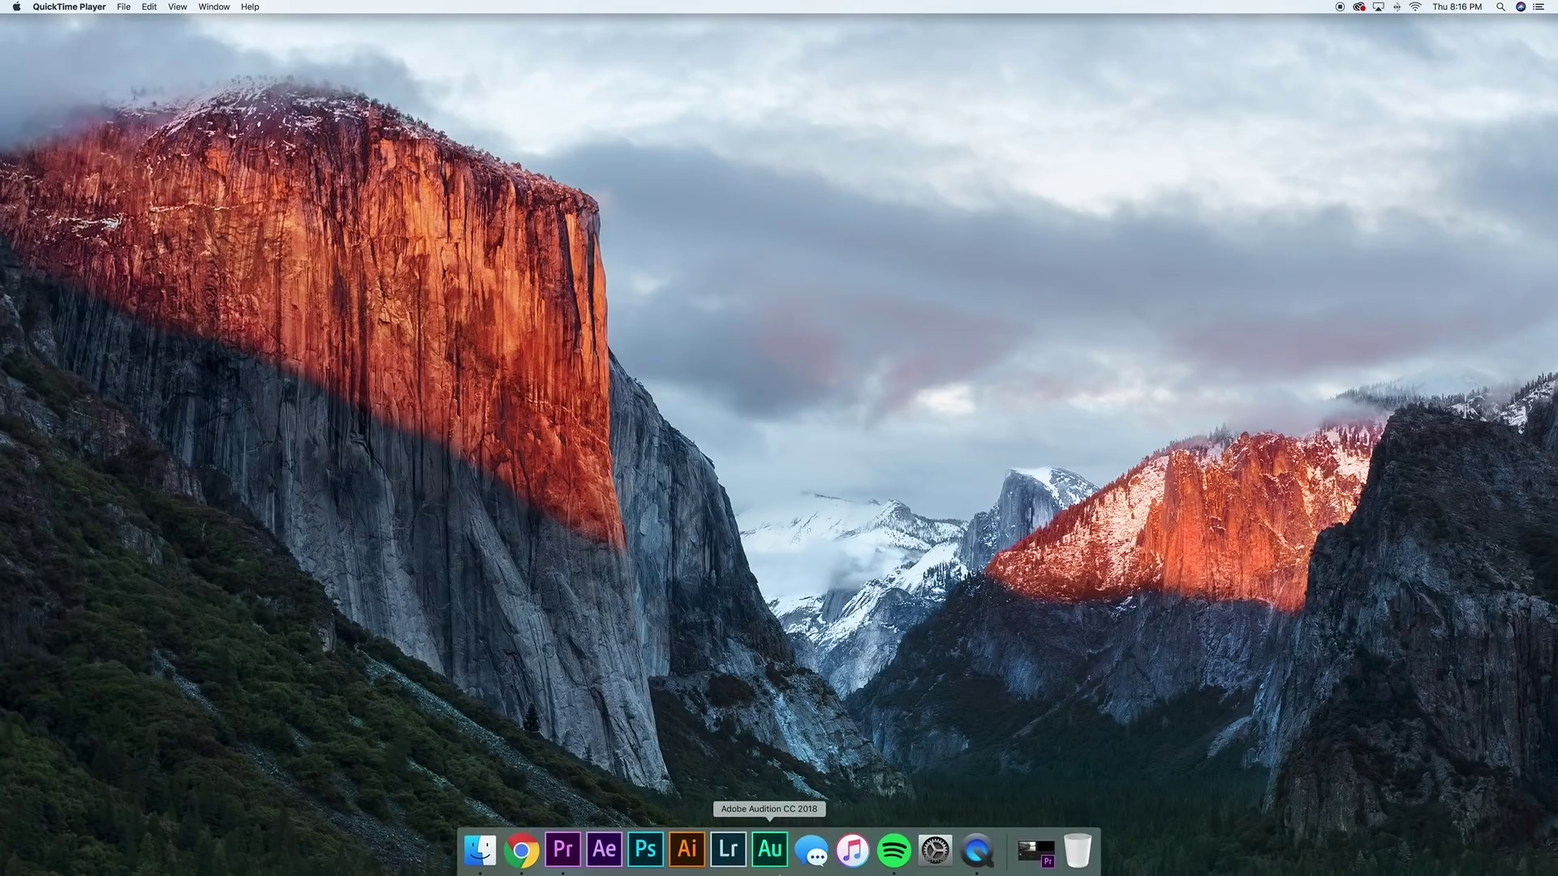
pyautogui.click(566, 864)
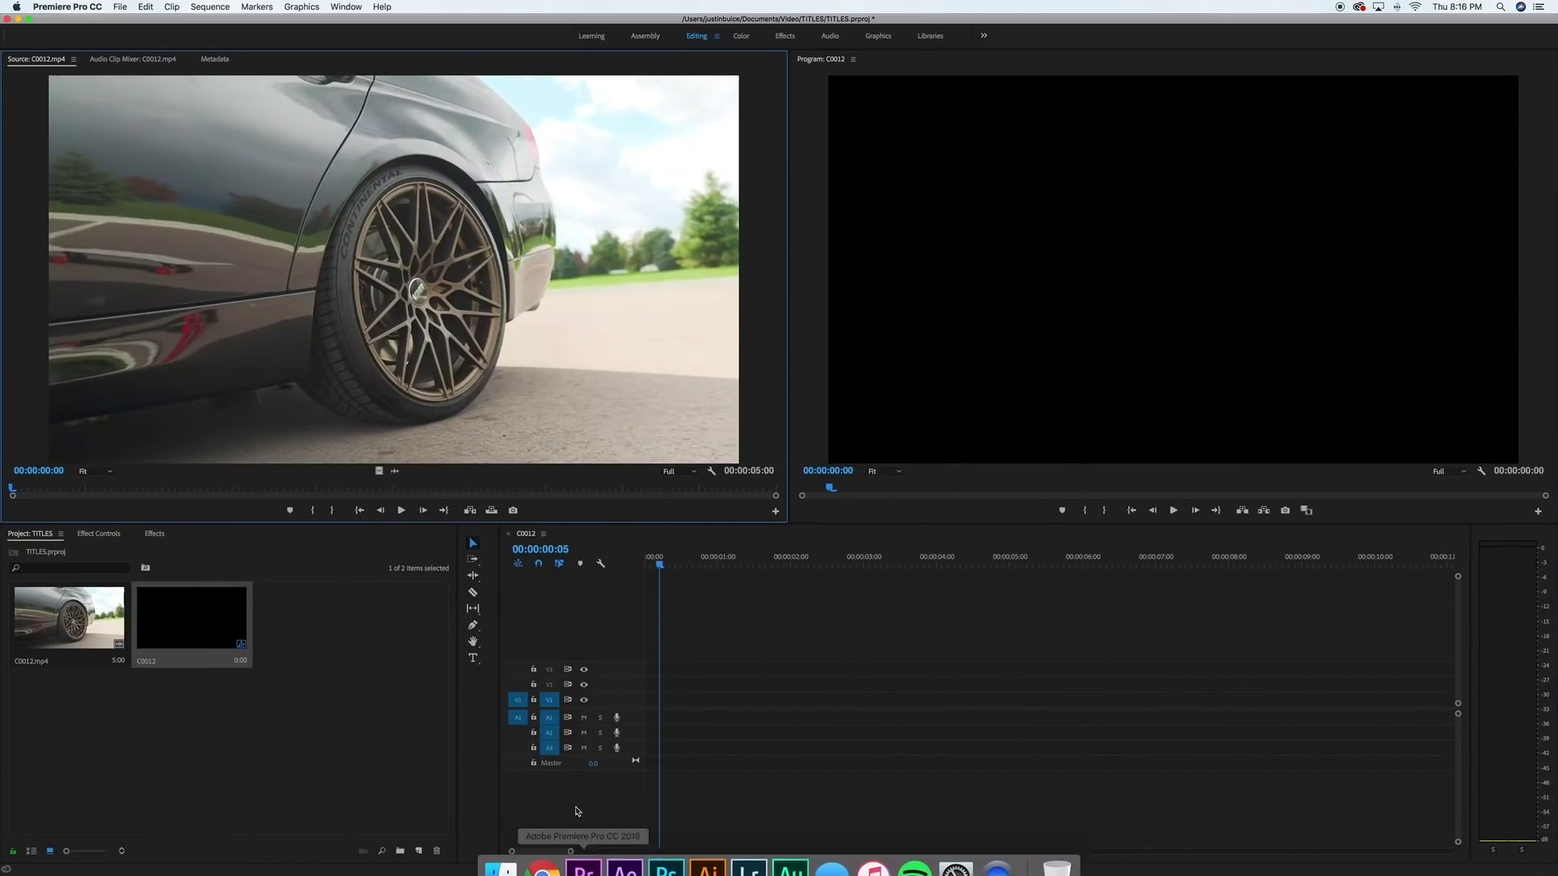
pyautogui.moveTo(663, 566); pyautogui.dragTo(647, 566)
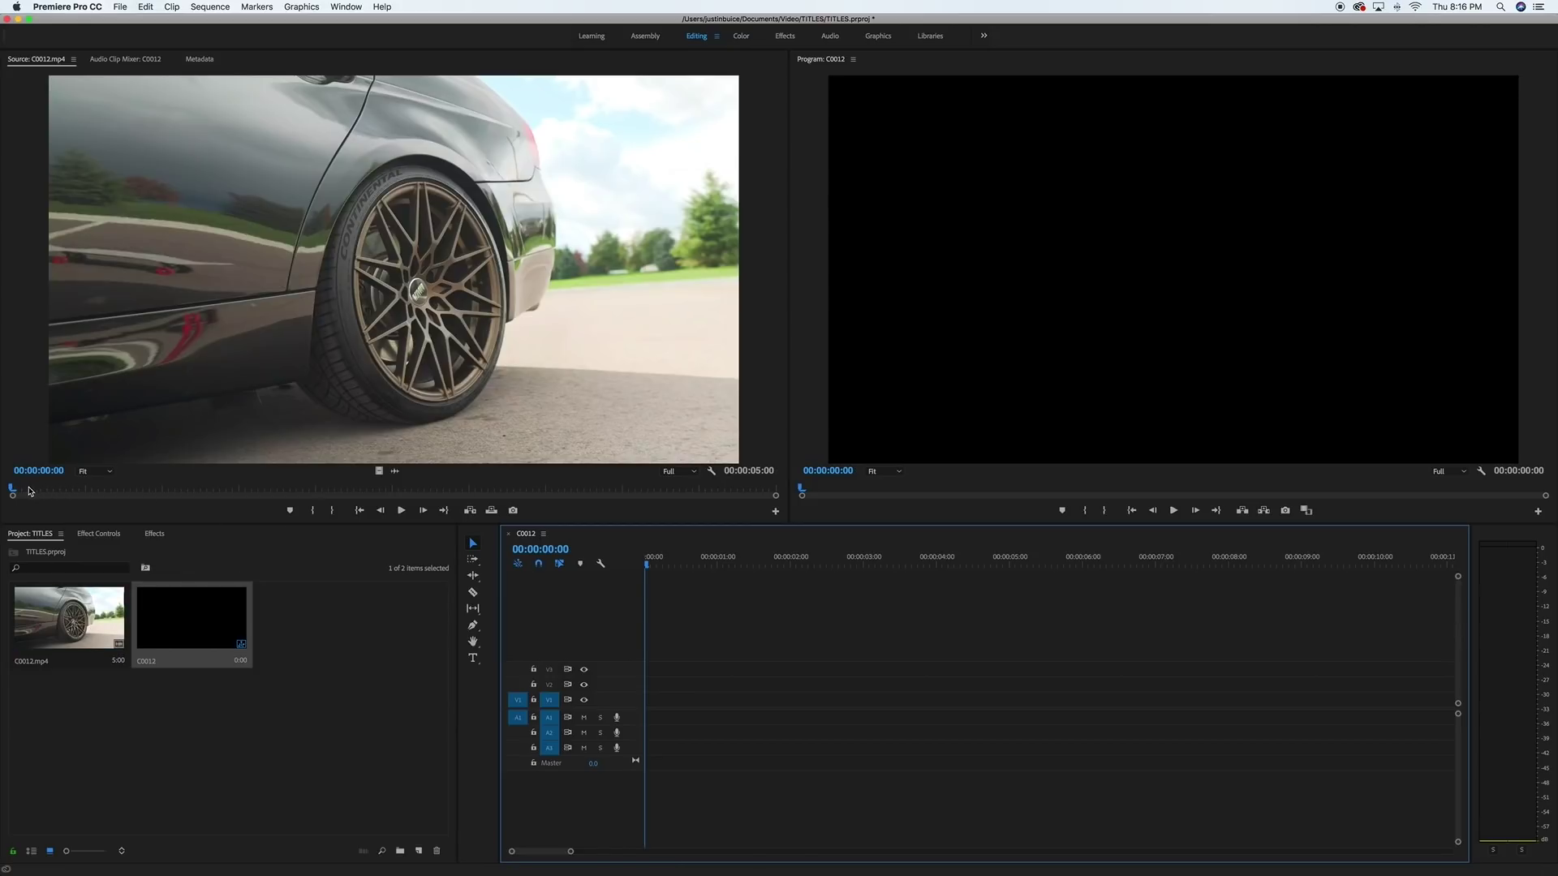
pyautogui.moveTo(17, 491)
pyautogui.mouseDown()
pyautogui.moveTo(779, 490)
pyautogui.moveTo(39, 484)
pyautogui.mouseUp()
pyautogui.press('space')
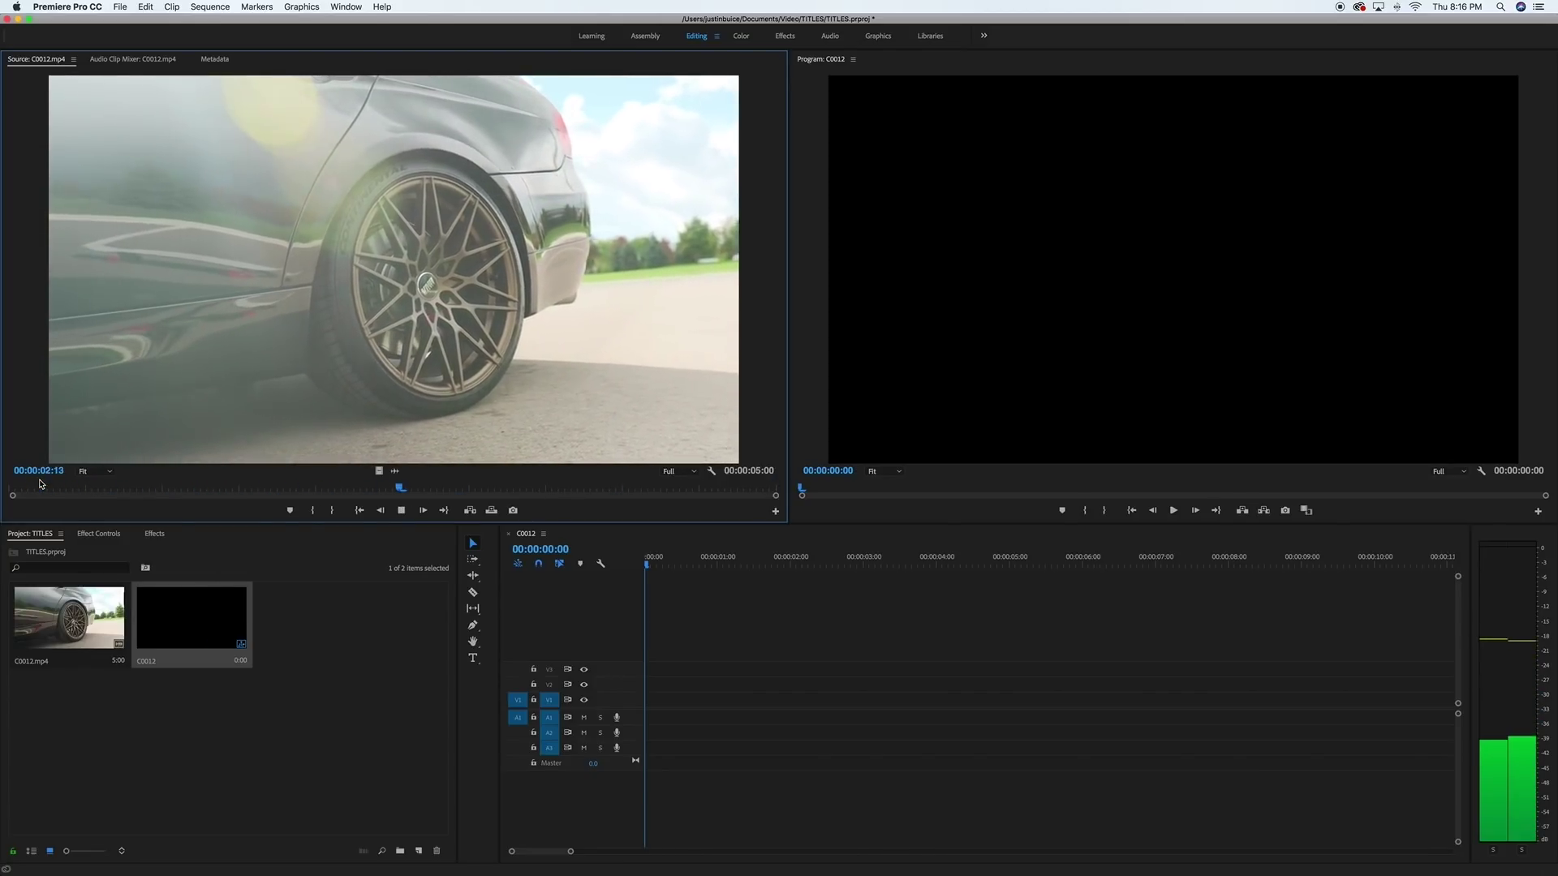
pyautogui.press('space')
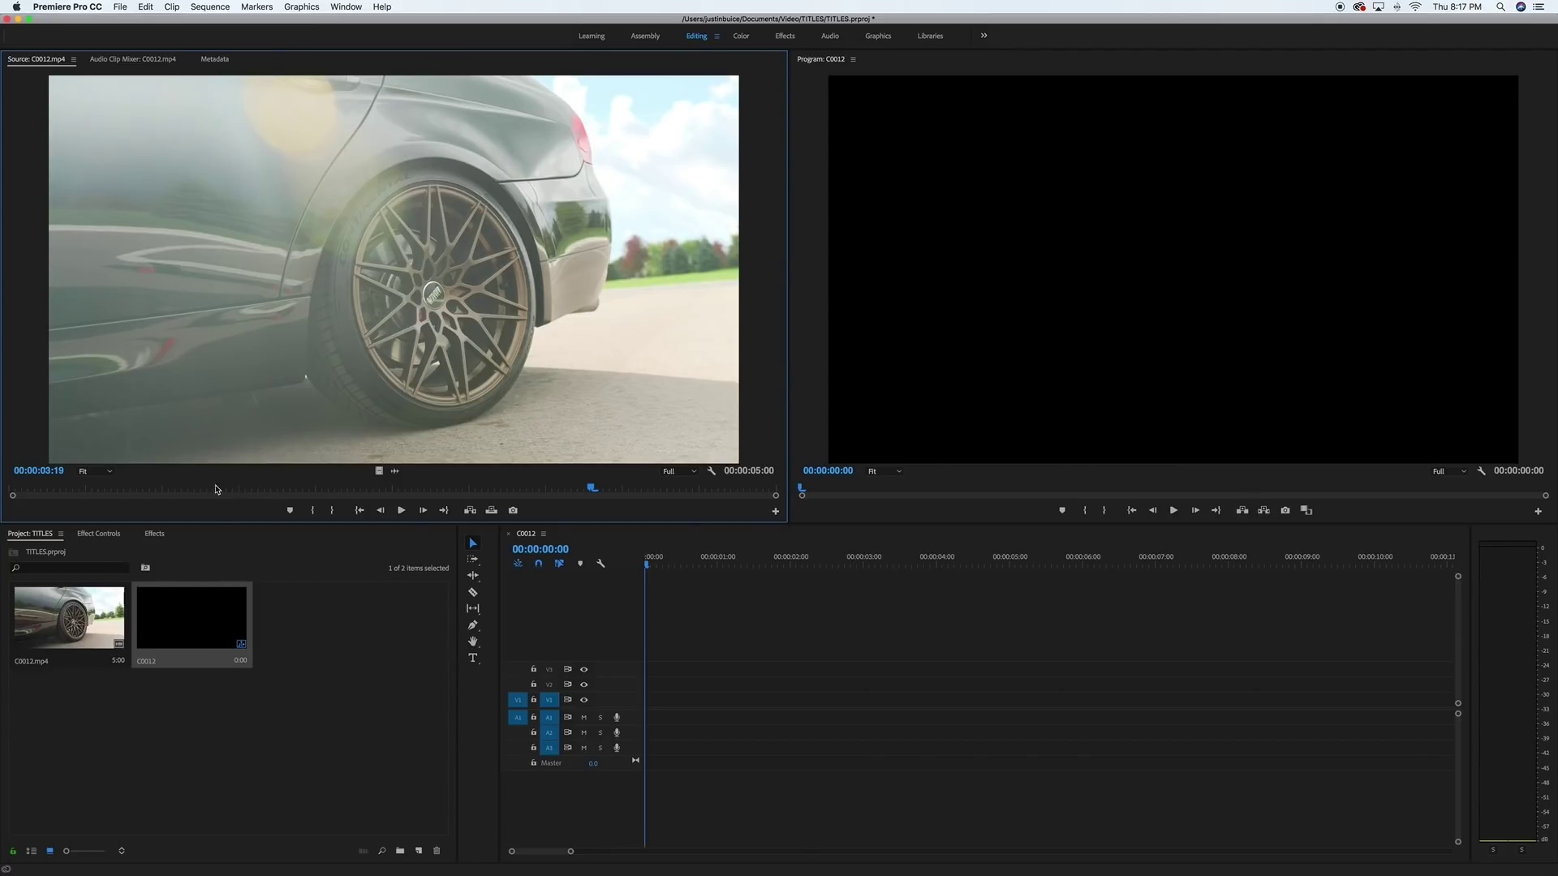
# Replay the clip from its start, then place only its video at the start of the C0012 sequence on V1
pyautogui.click(40, 488)
pyautogui.press('space')
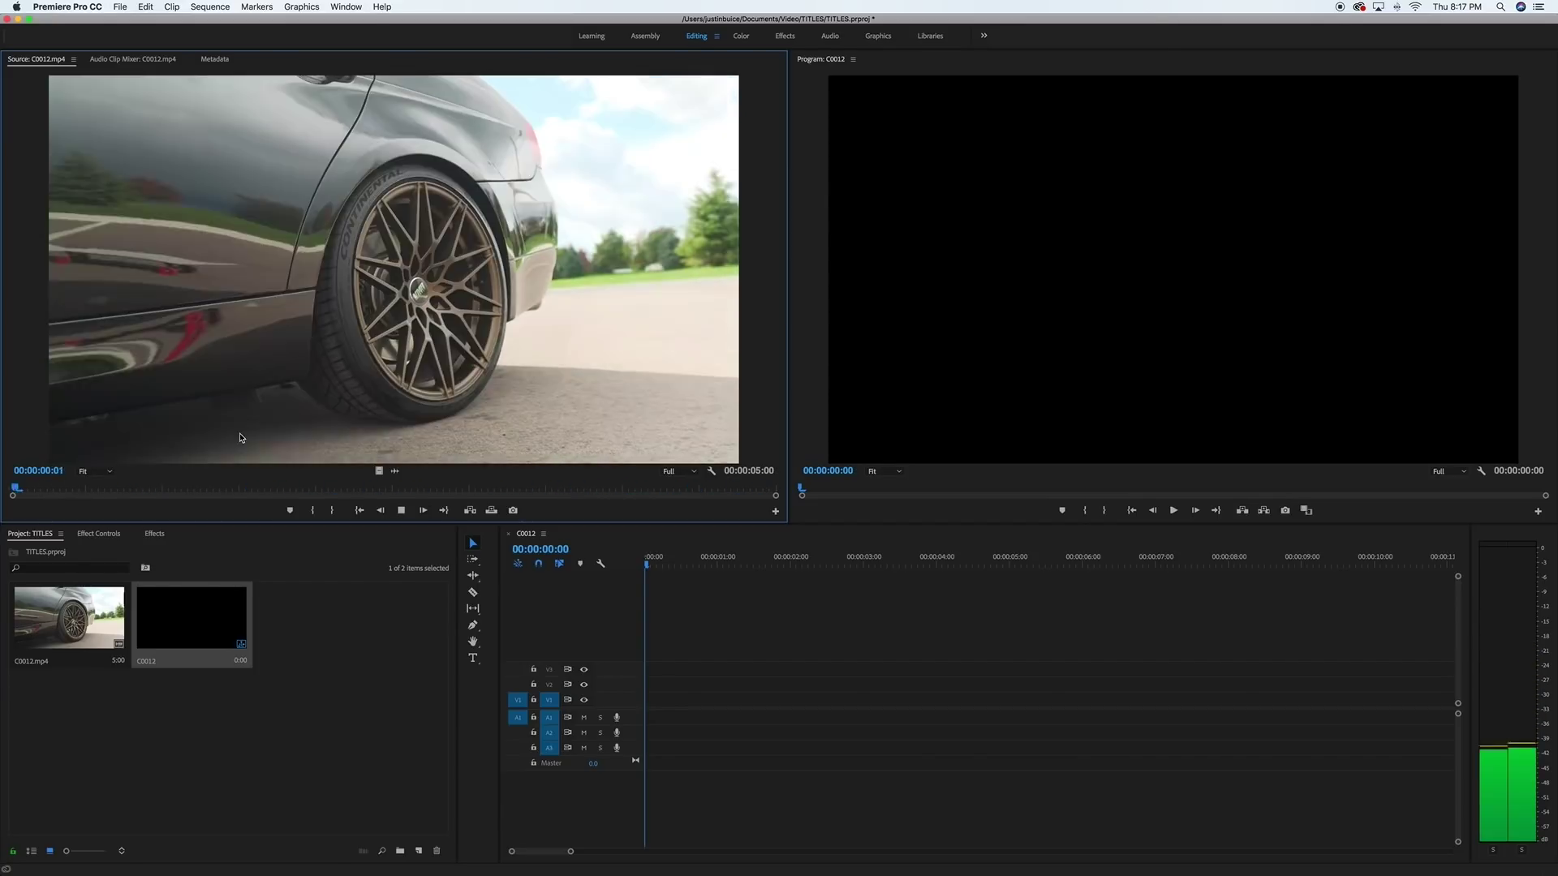
pyautogui.press('space')
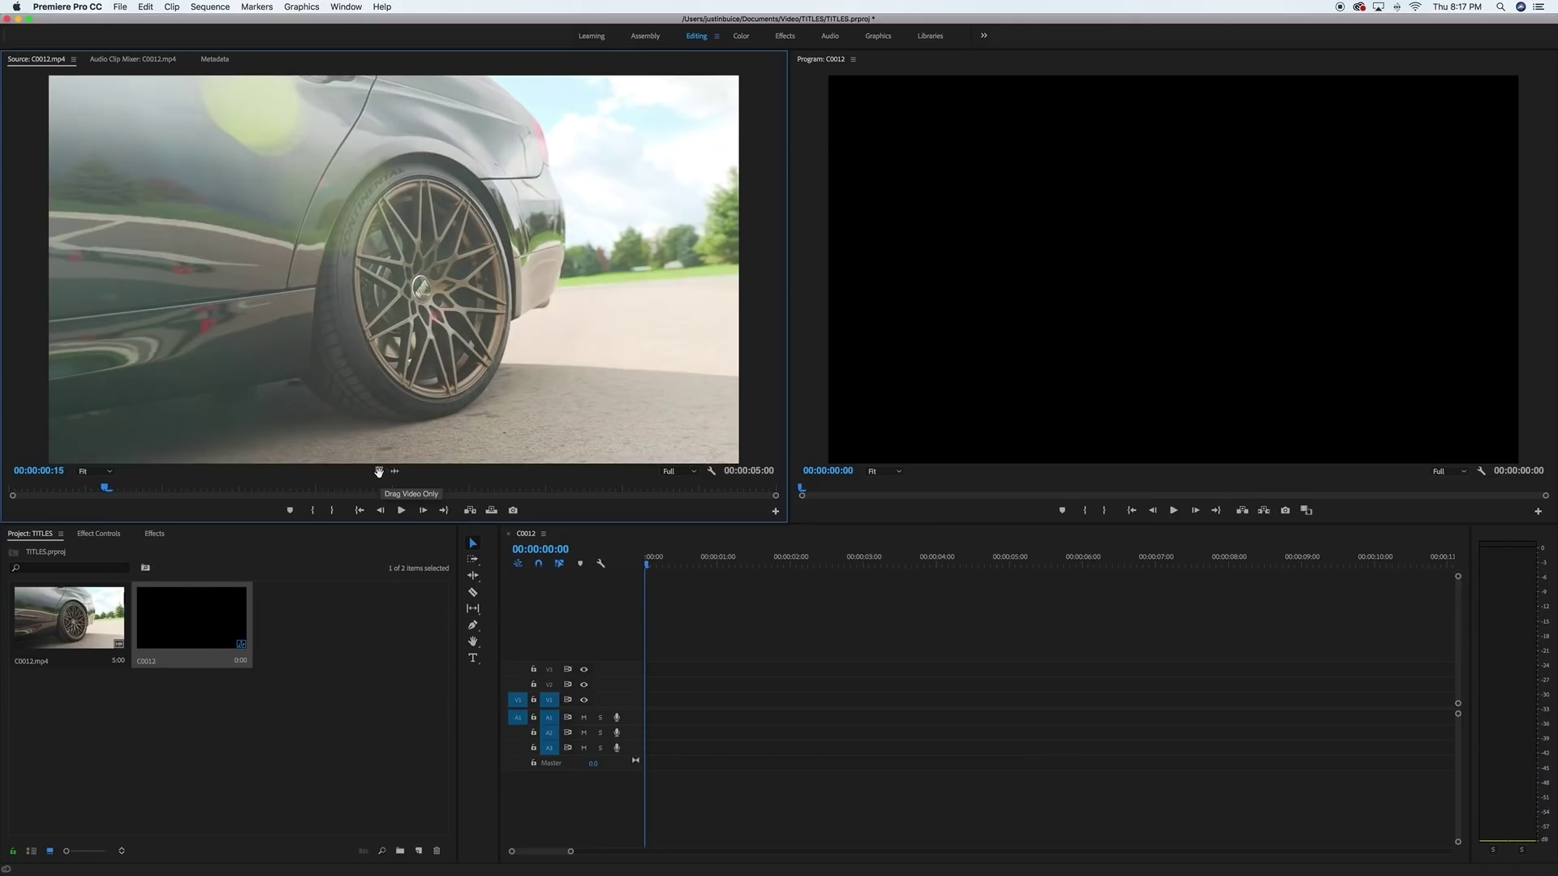
pyautogui.click(380, 473)
pyautogui.moveTo(381, 473); pyautogui.dragTo(644, 706)
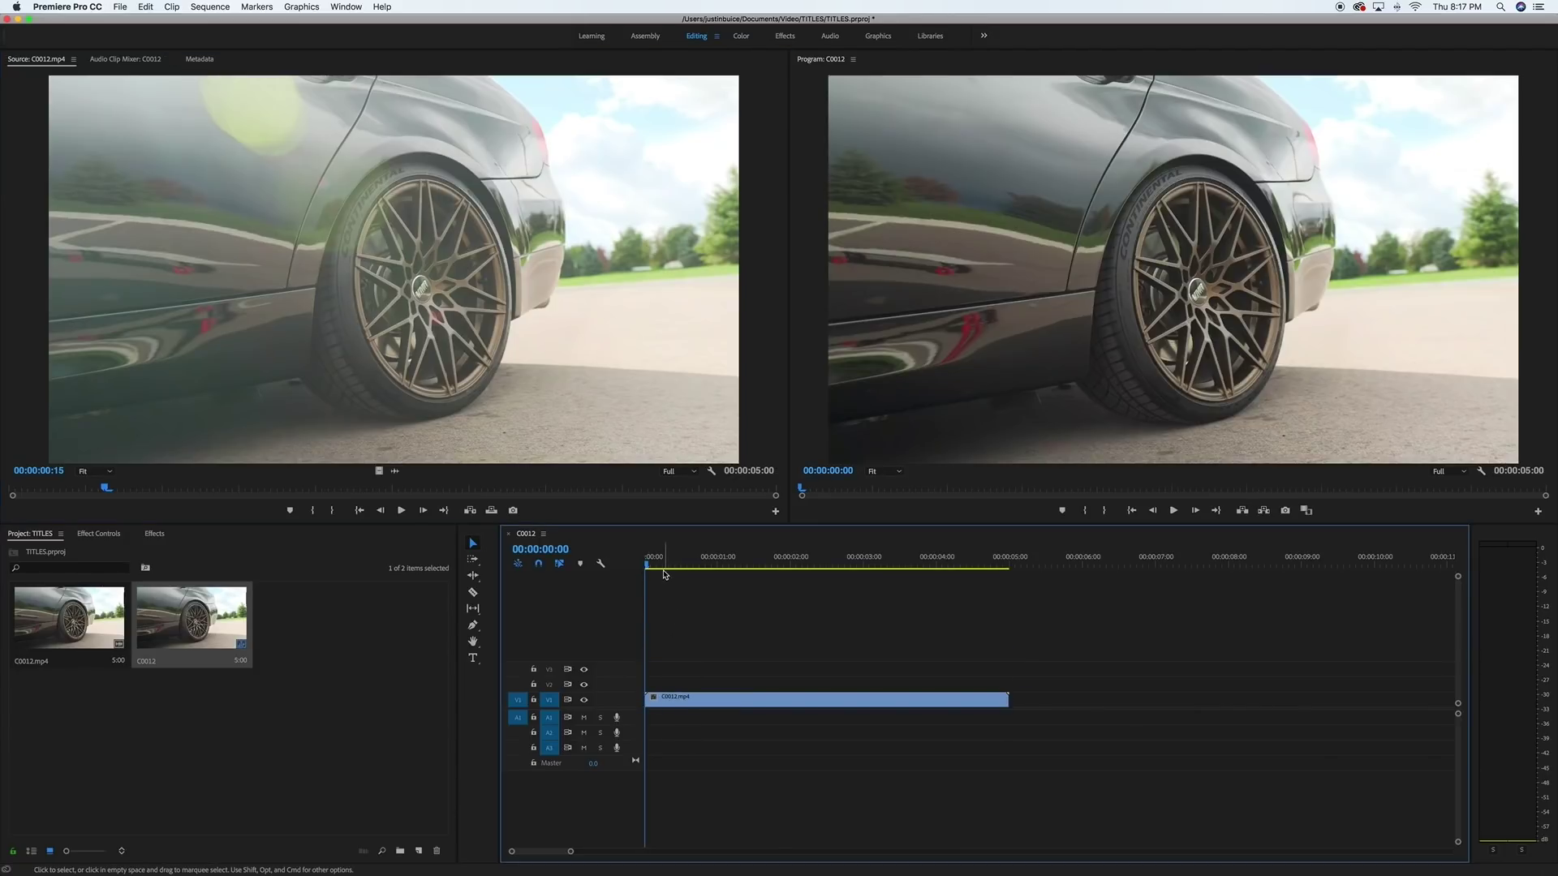
# Apply Warp Stabilizer, found by searching 'warp', to the C0012 clip and let it analyze
pyautogui.click(683, 564)
pyautogui.moveTo(682, 564); pyautogui.dragTo(714, 556)
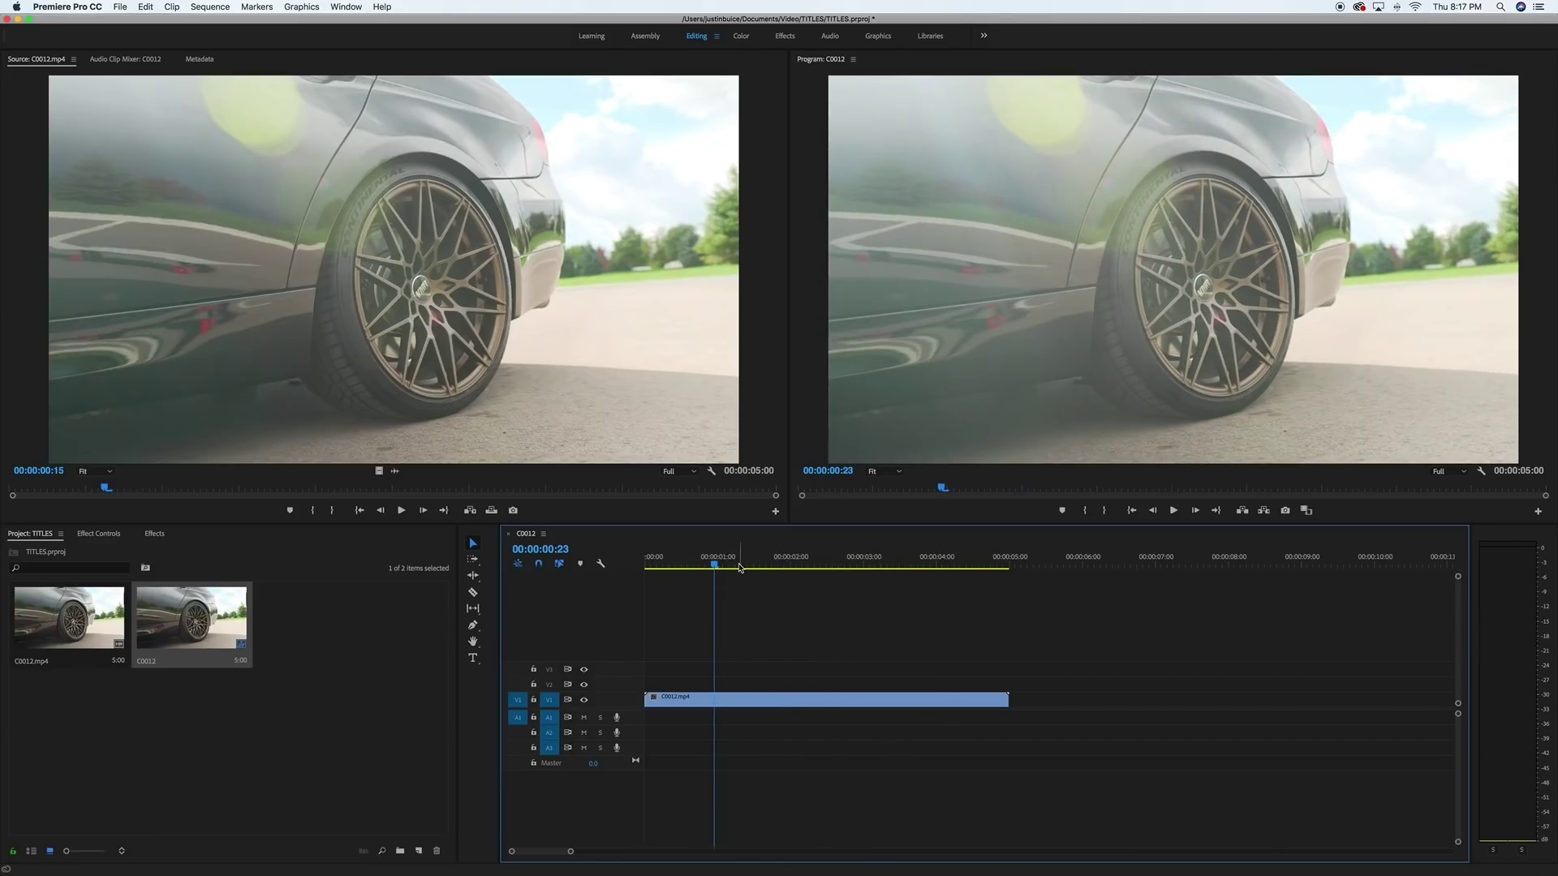
pyautogui.click(151, 537)
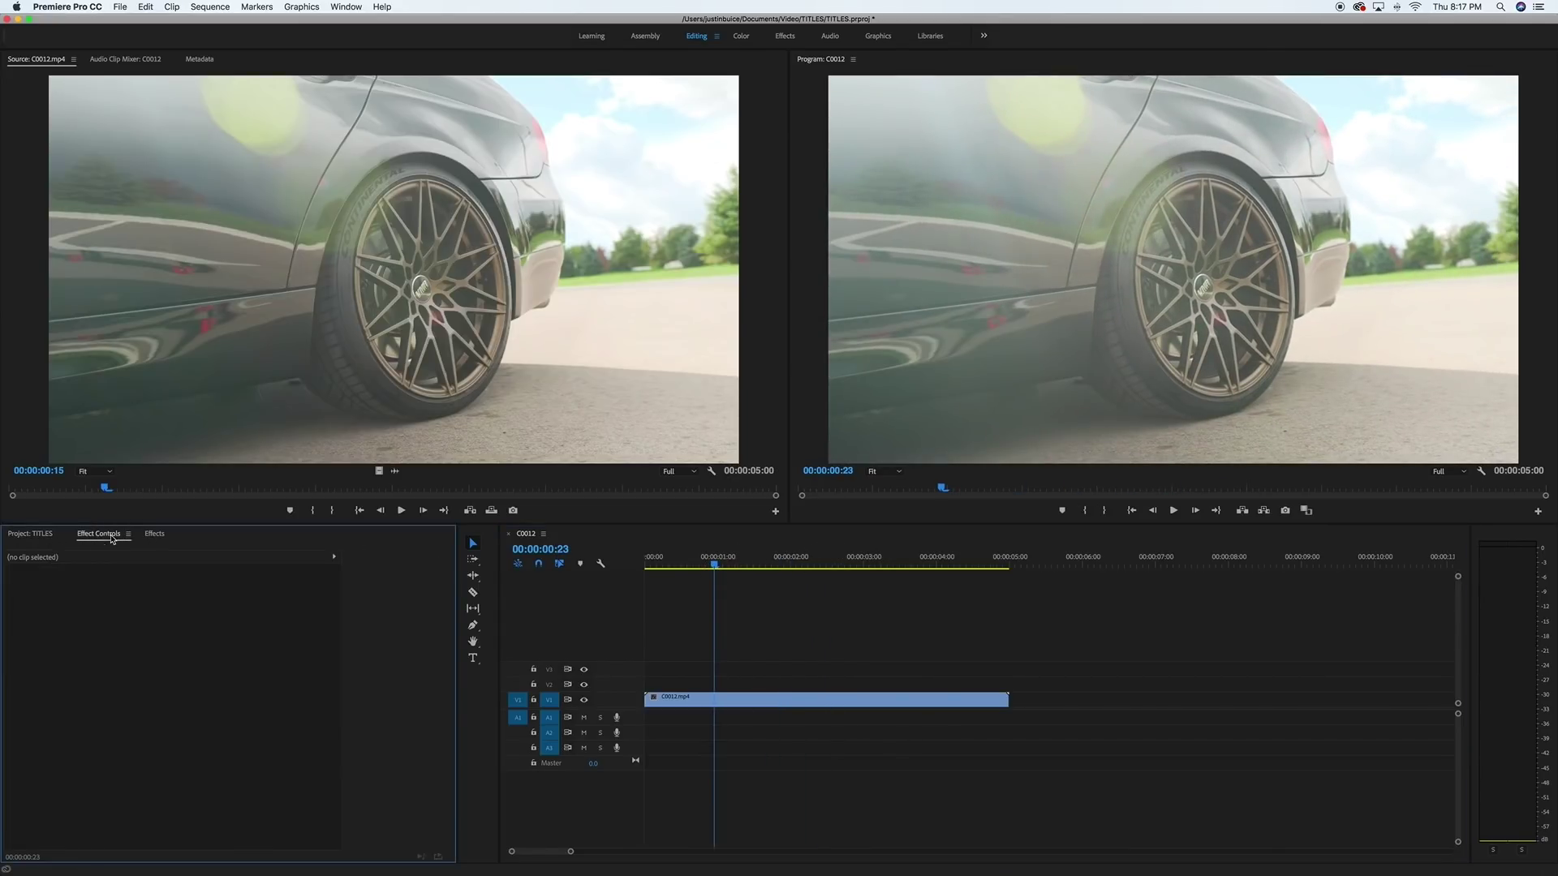
pyautogui.click(105, 552)
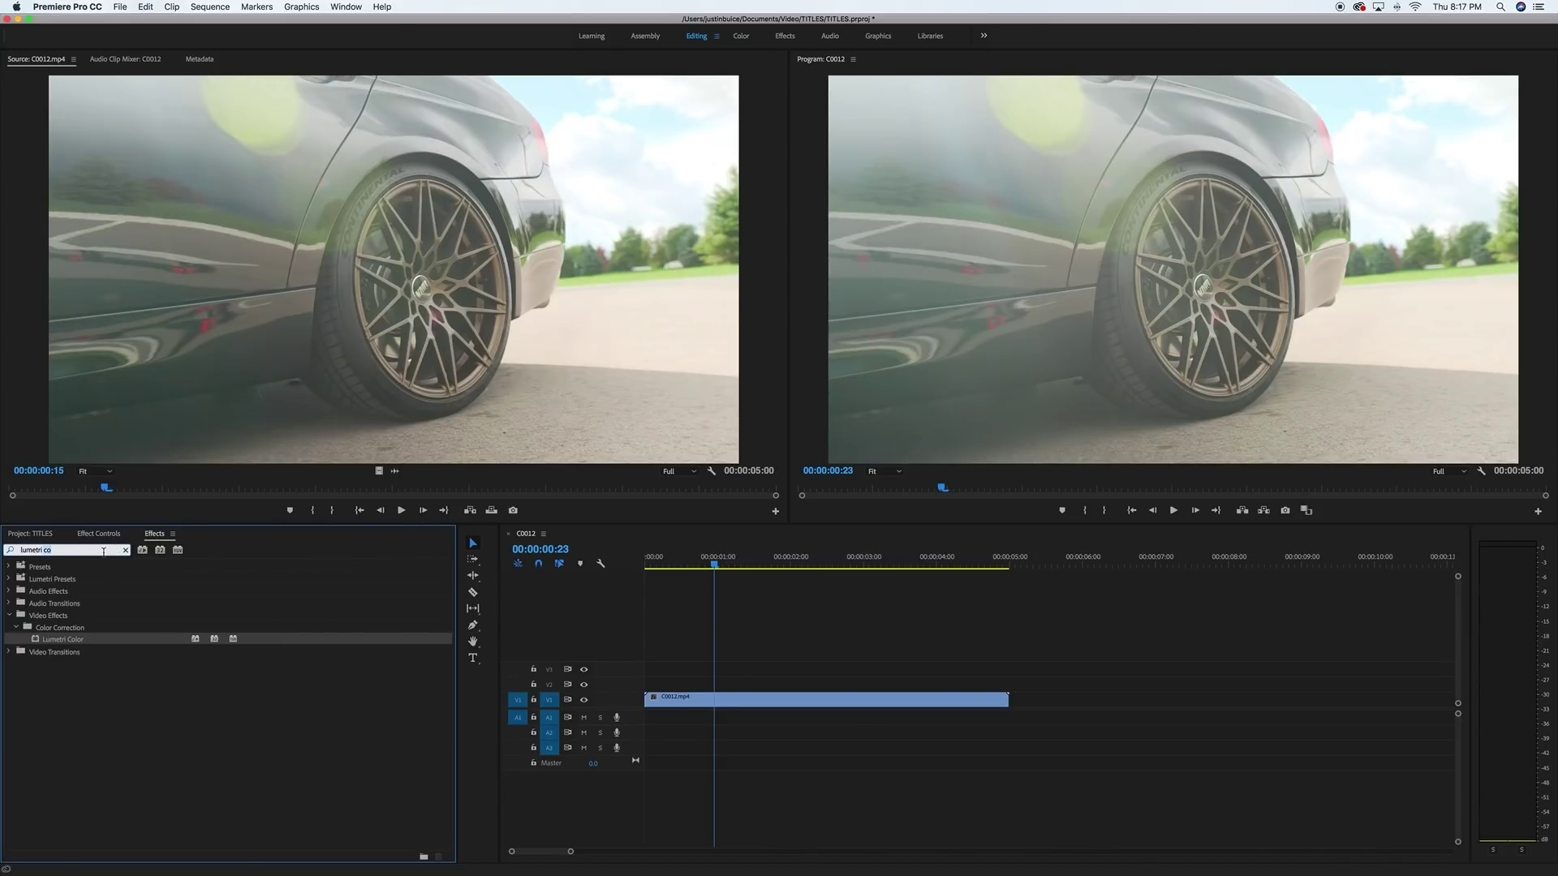
pyautogui.write('warp')
pyautogui.moveTo(77, 640); pyautogui.dragTo(718, 700)
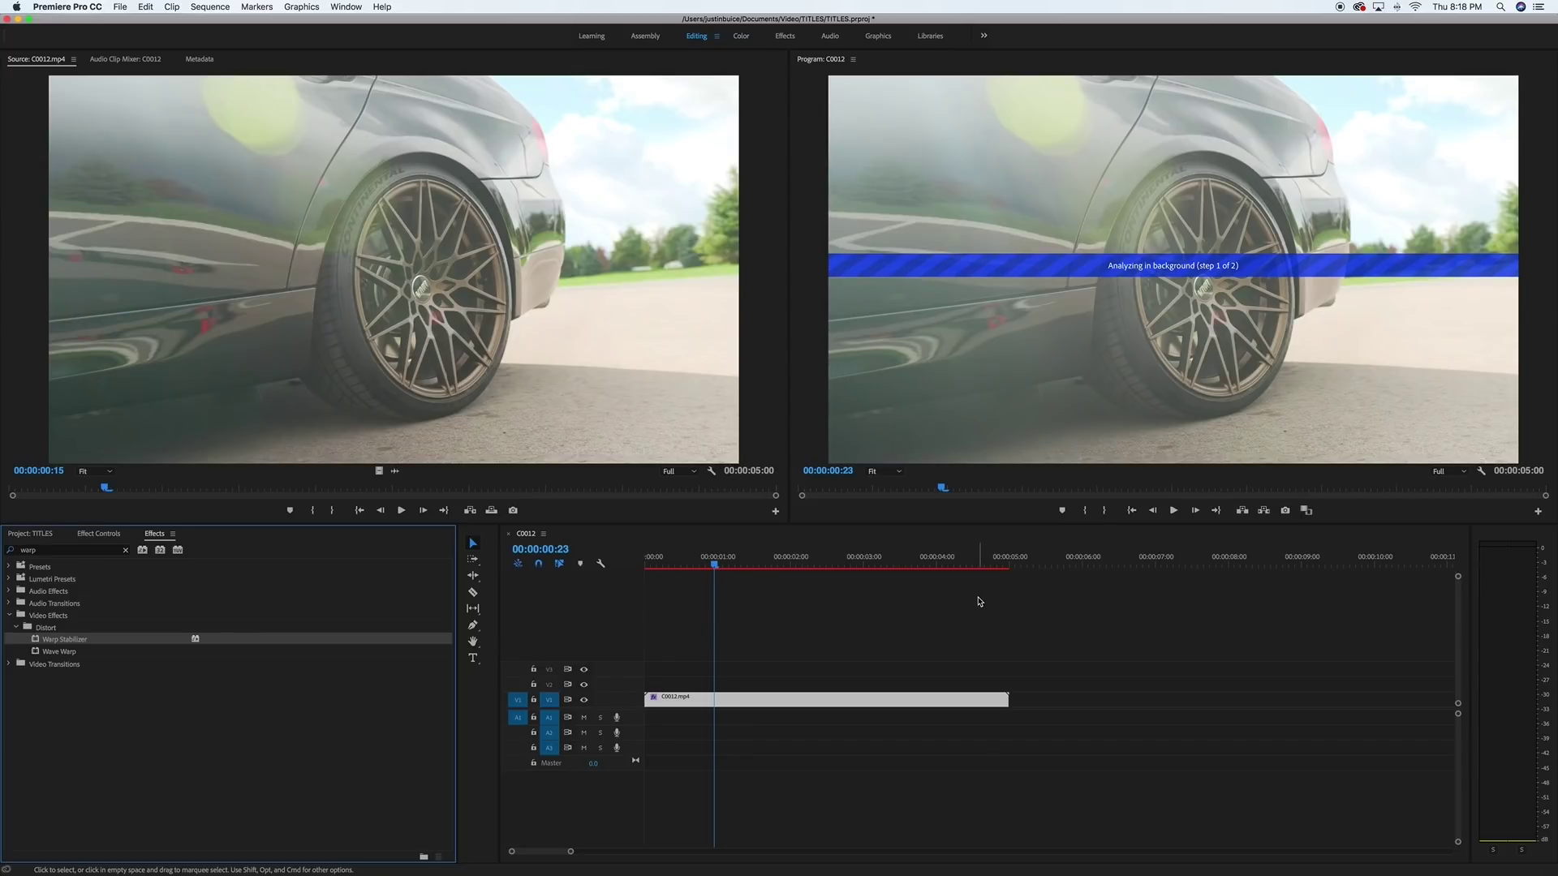
pyautogui.click(660, 566)
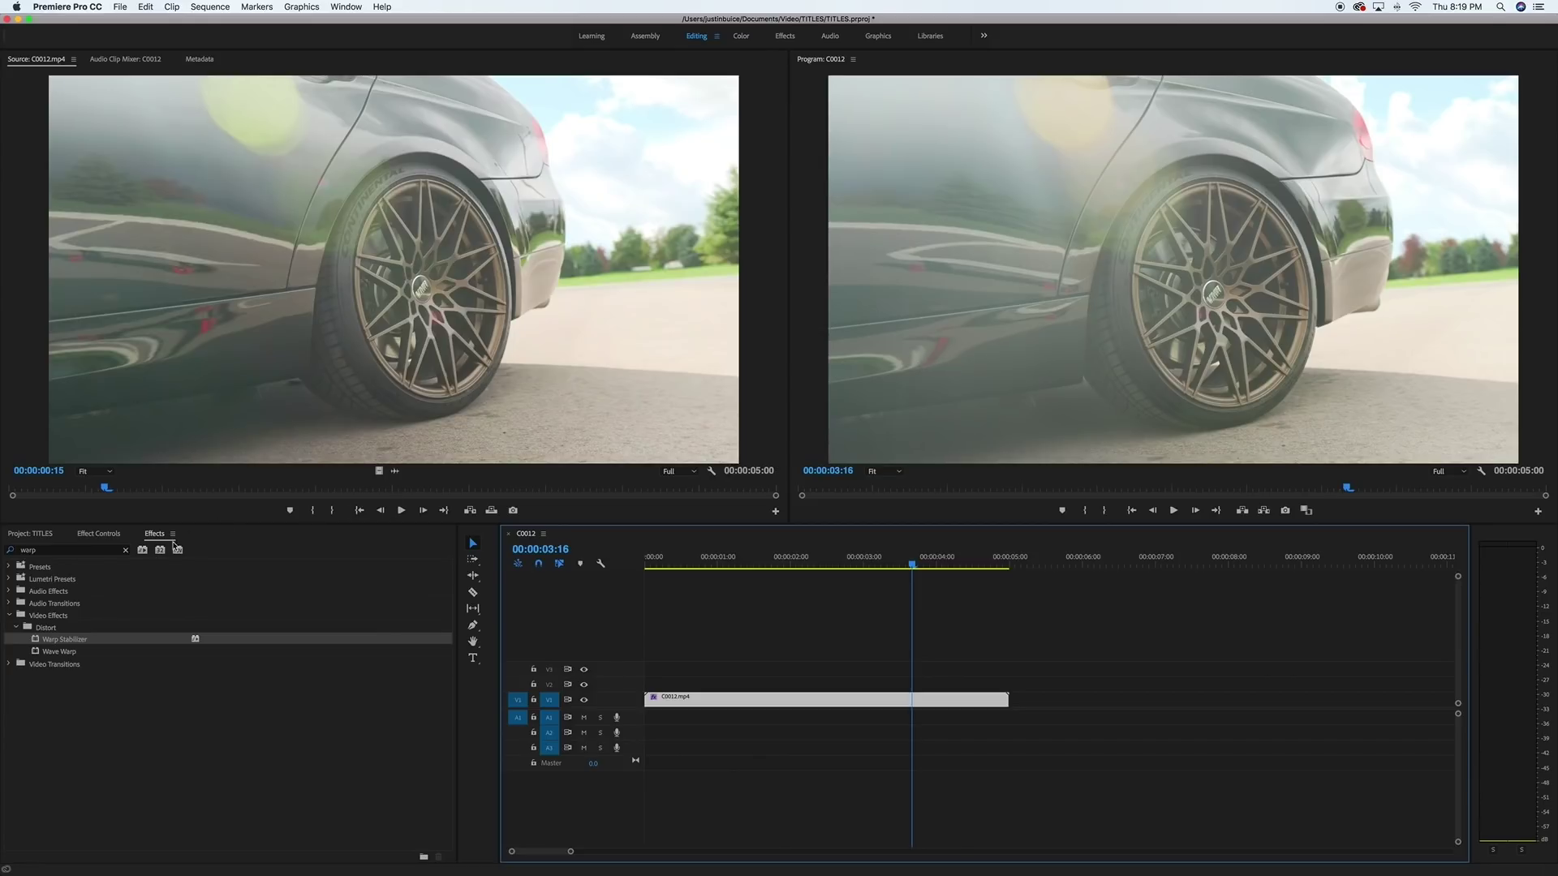
# Apply Lumetri Color, found by searching 'lumetri c', to the wheel clip and expand its Basic Correction settings
pyautogui.click(125, 550)
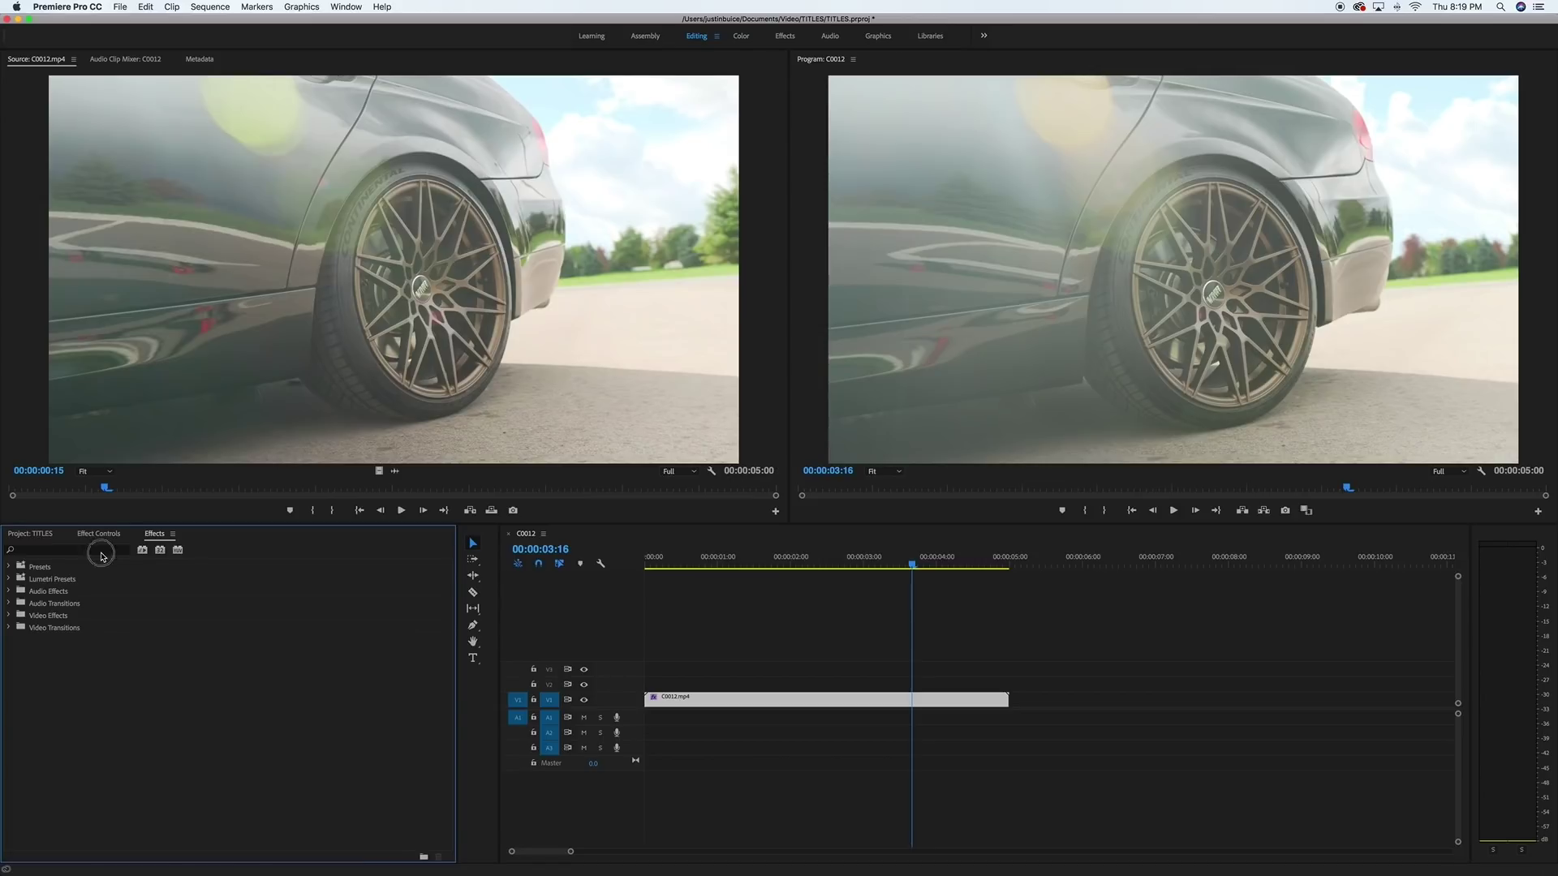
pyautogui.click(101, 552)
pyautogui.write('lumetri co')
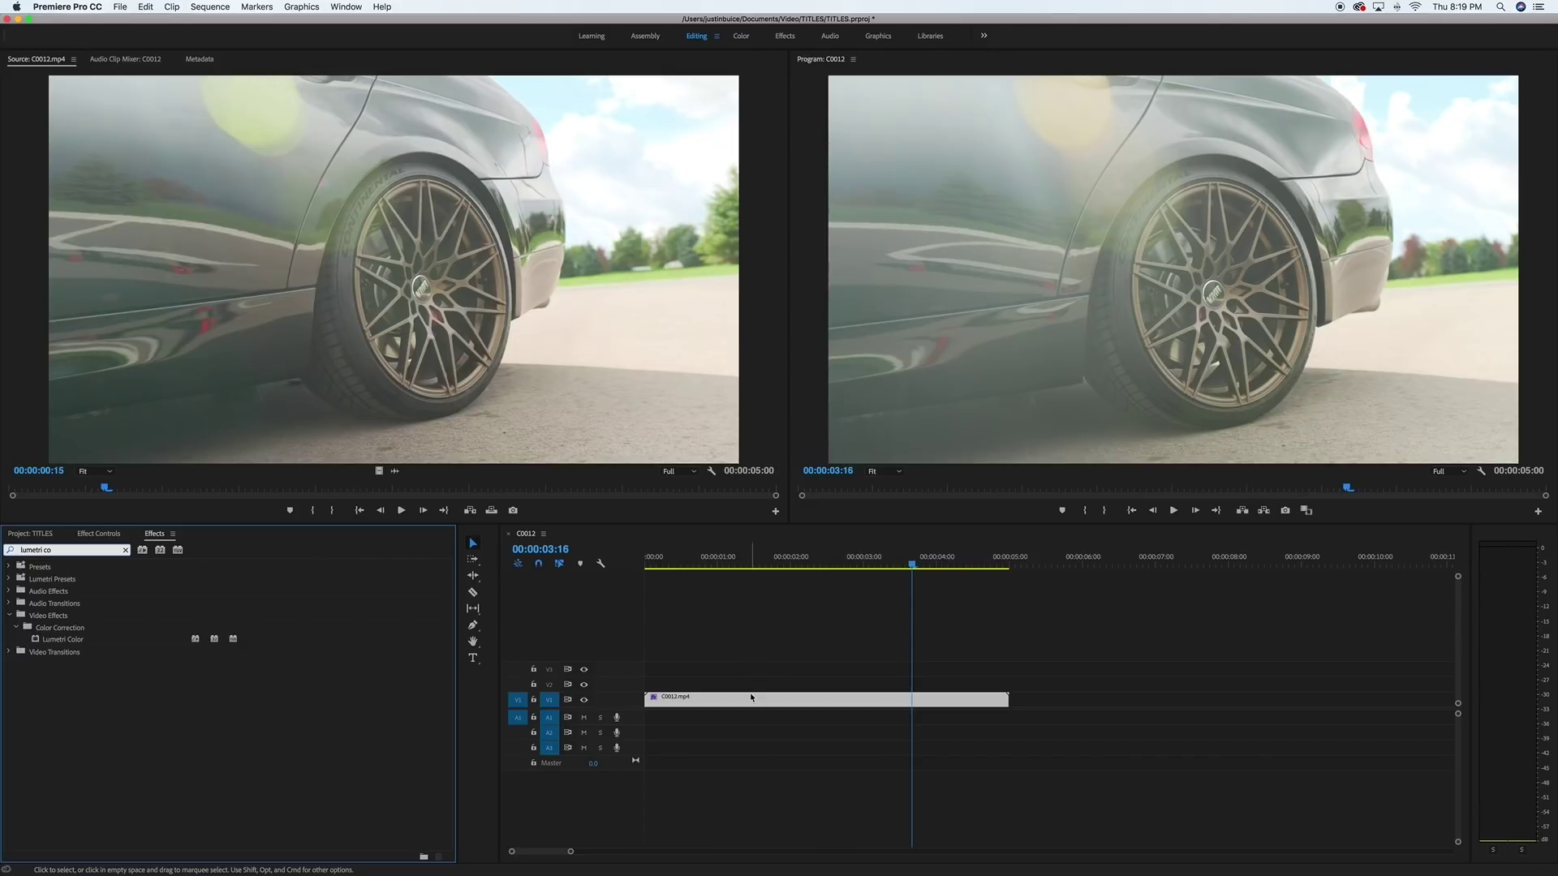
pyautogui.moveTo(77, 640); pyautogui.dragTo(682, 698)
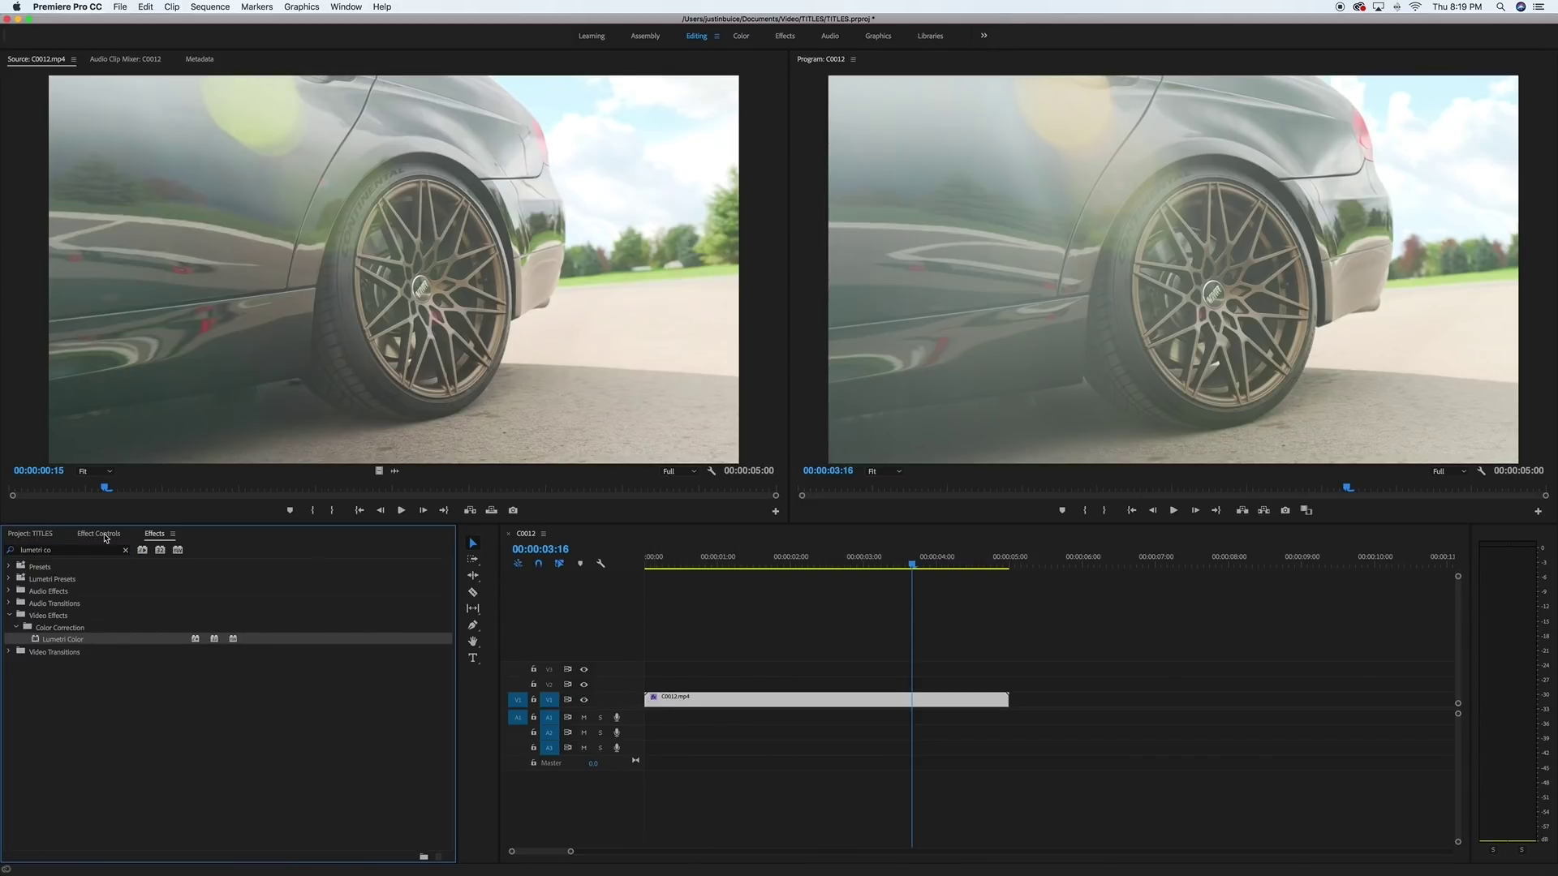
pyautogui.click(105, 538)
pyautogui.scroll(-5, 104, 629)
pyautogui.scroll(-3, 104, 629)
pyautogui.click(18, 767)
pyautogui.scroll(-4, 138, 729)
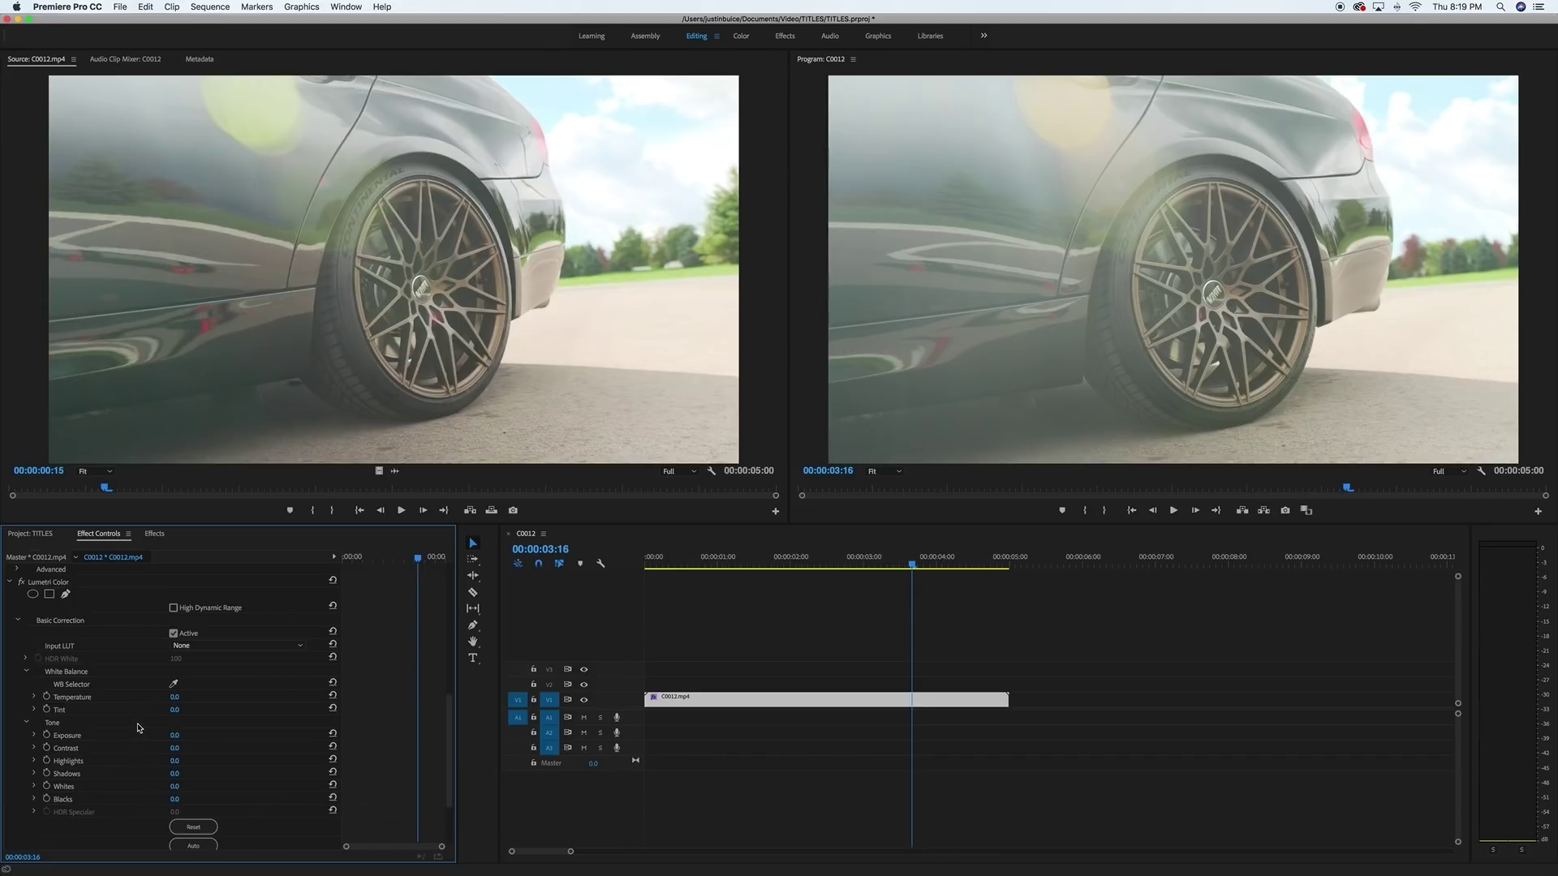
pyautogui.scroll(-3, 137, 730)
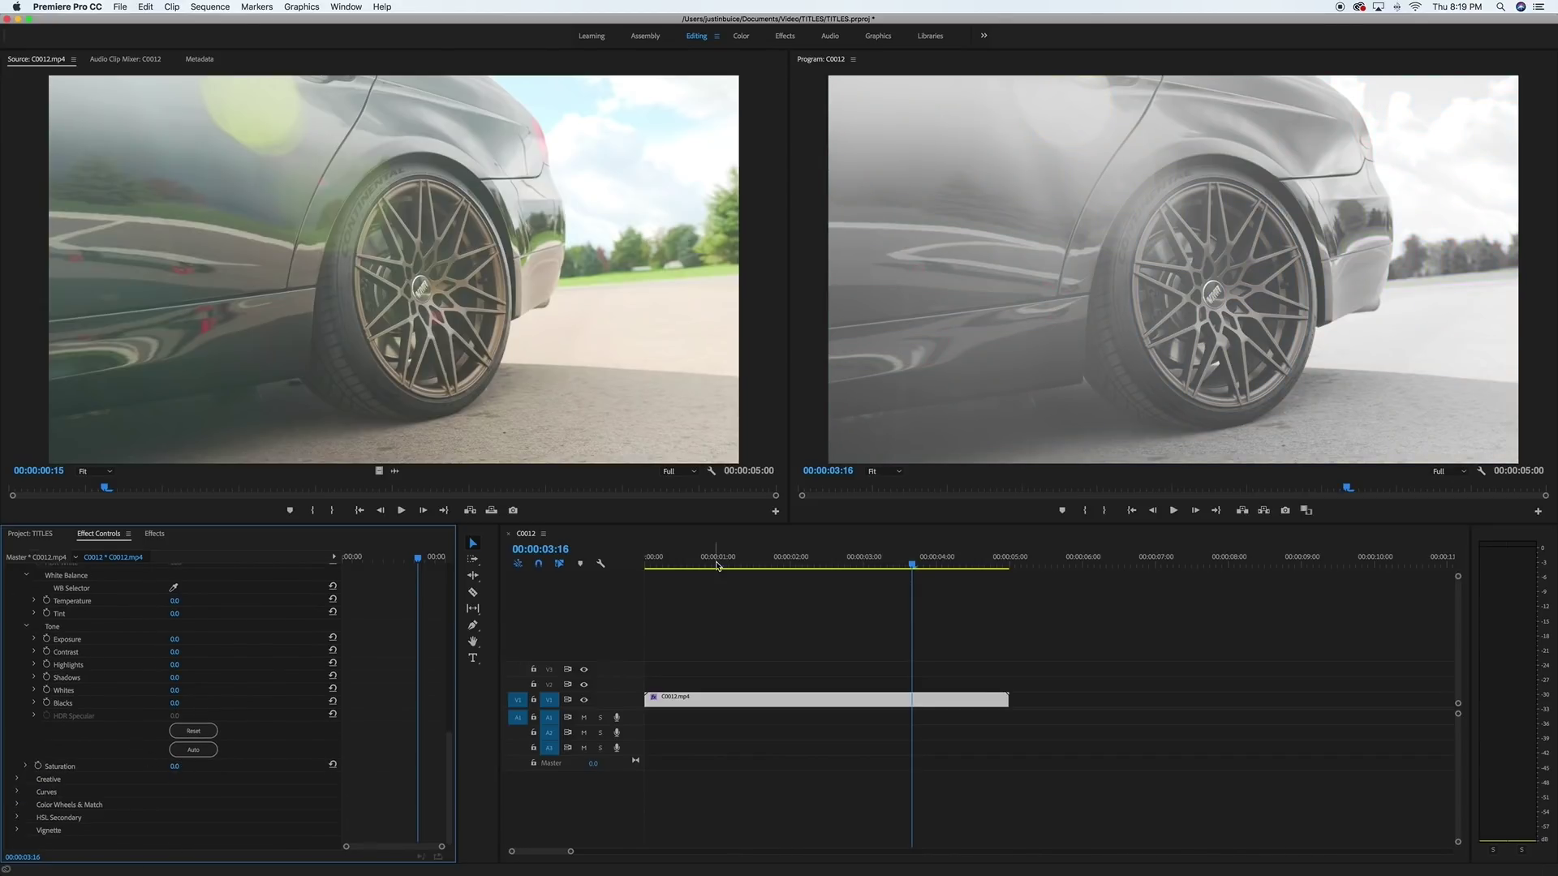
# Preview the black-and-white clip and raise its Lumetri Contrast to 35
pyautogui.click(739, 564)
pyautogui.moveTo(740, 566); pyautogui.dragTo(855, 564)
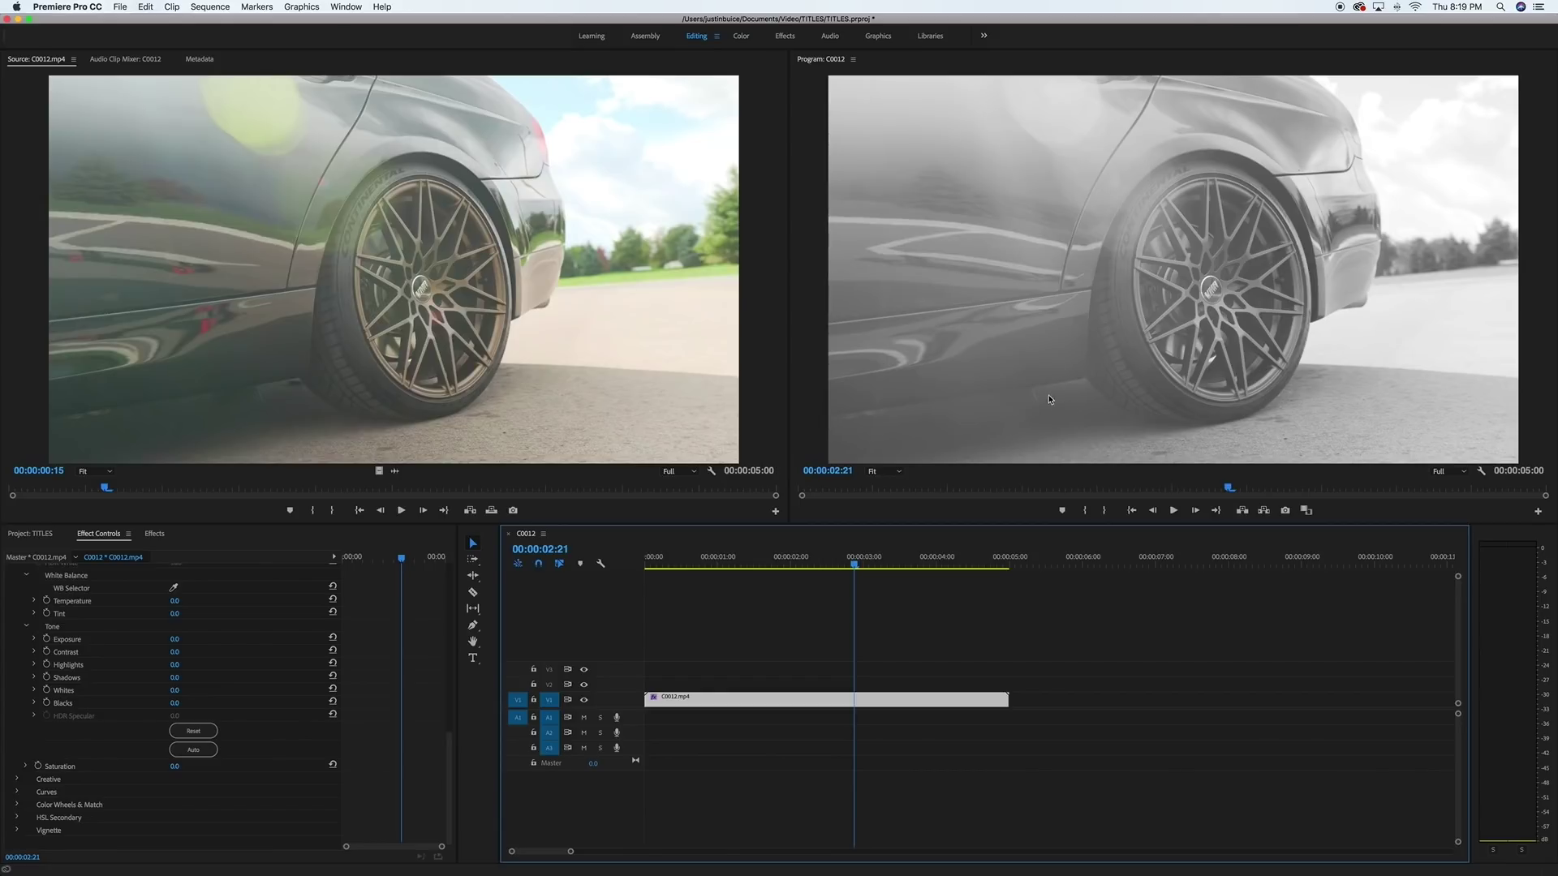
pyautogui.click(878, 564)
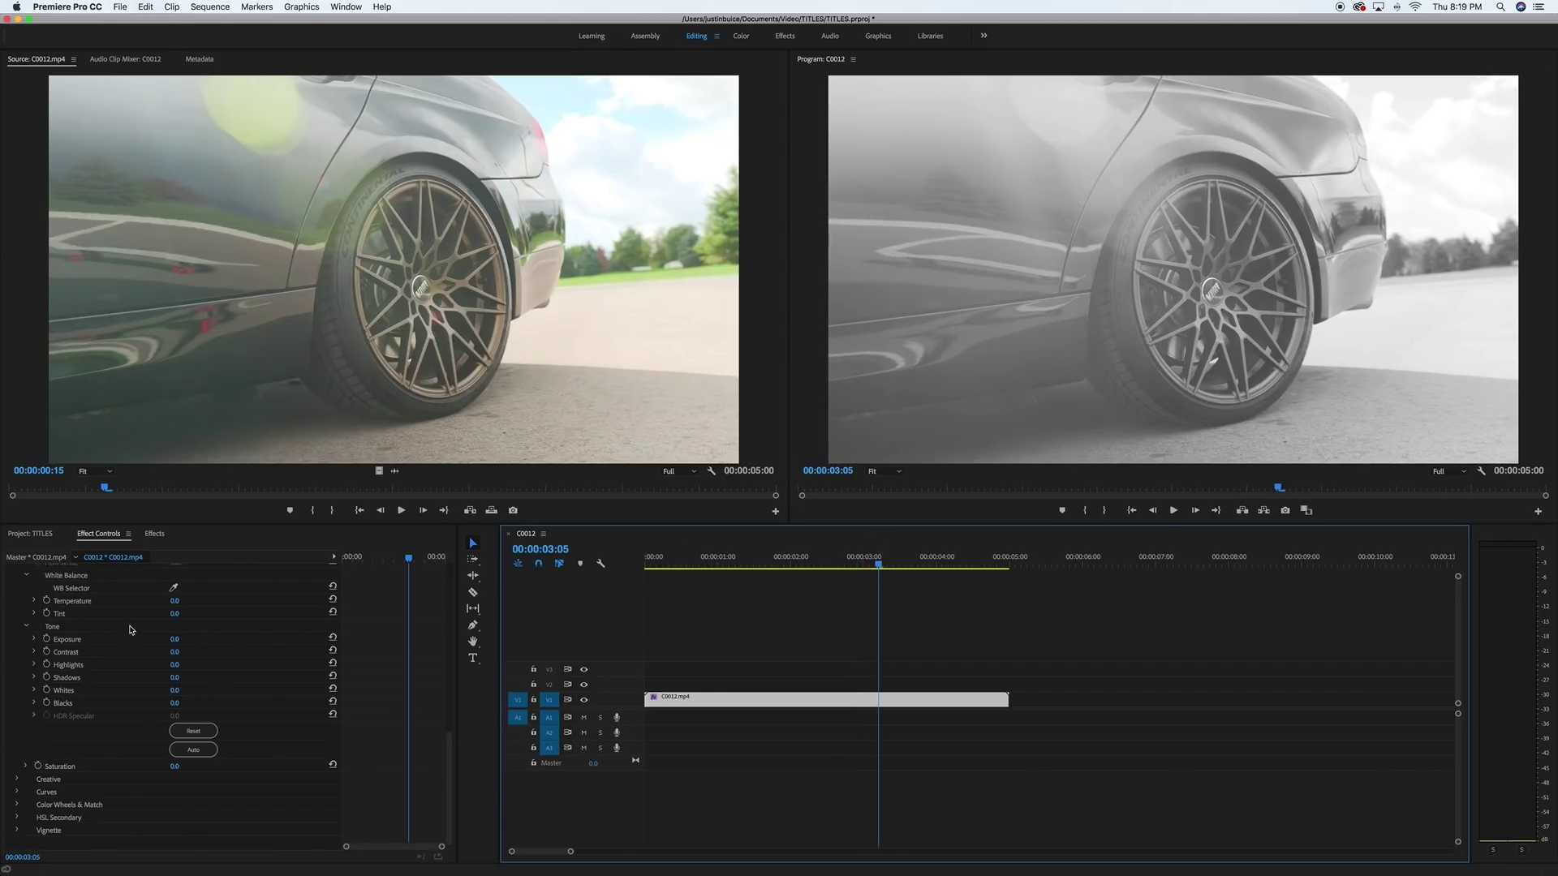
pyautogui.click(172, 657)
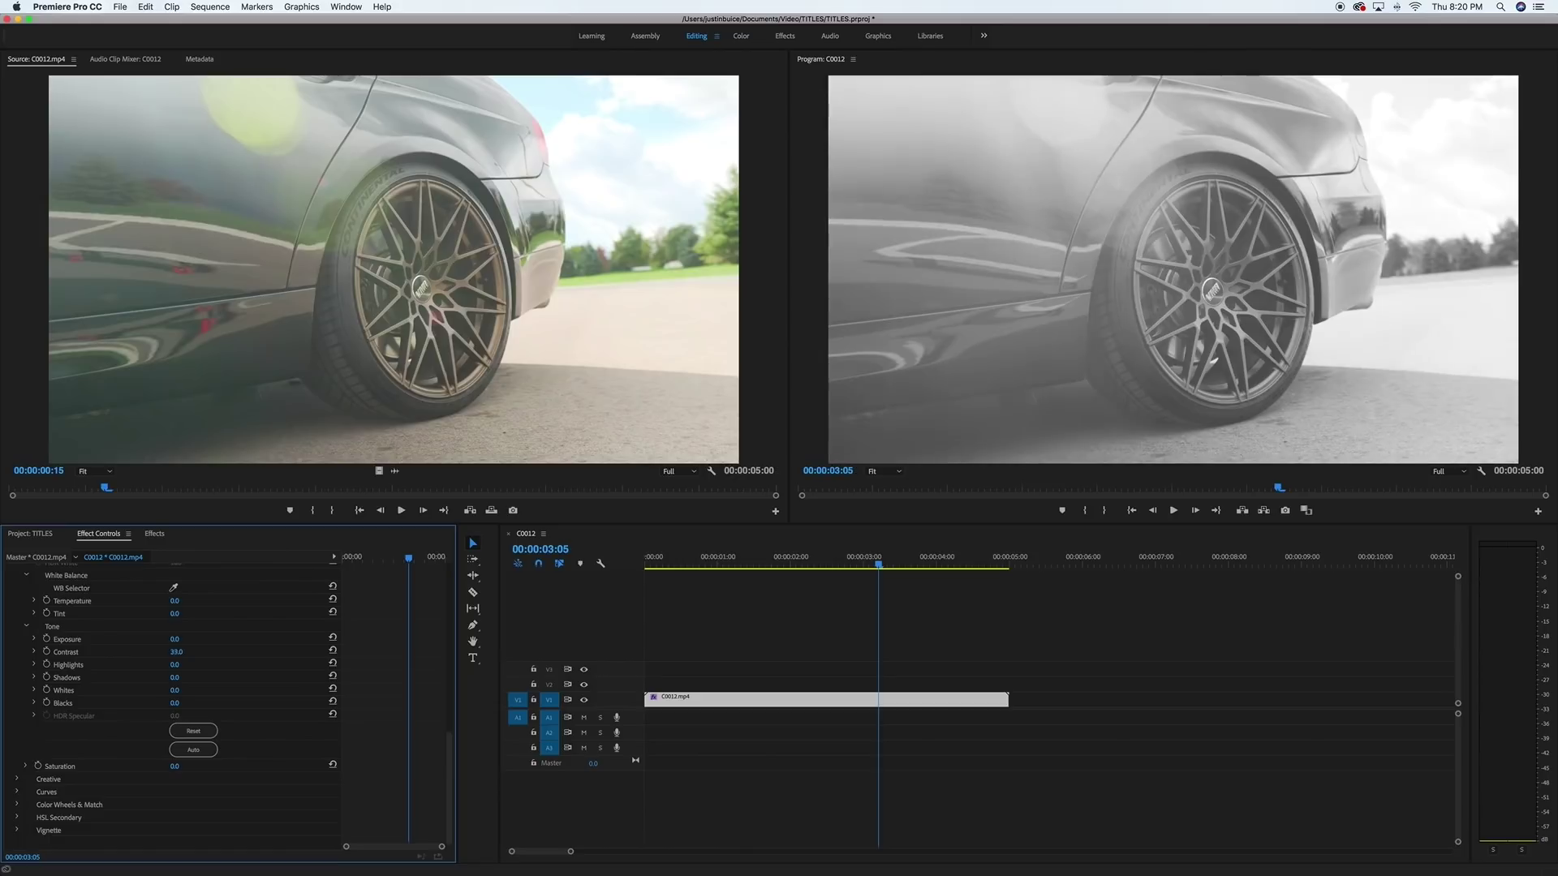
pyautogui.moveTo(176, 652); pyautogui.dragTo(224, 652)
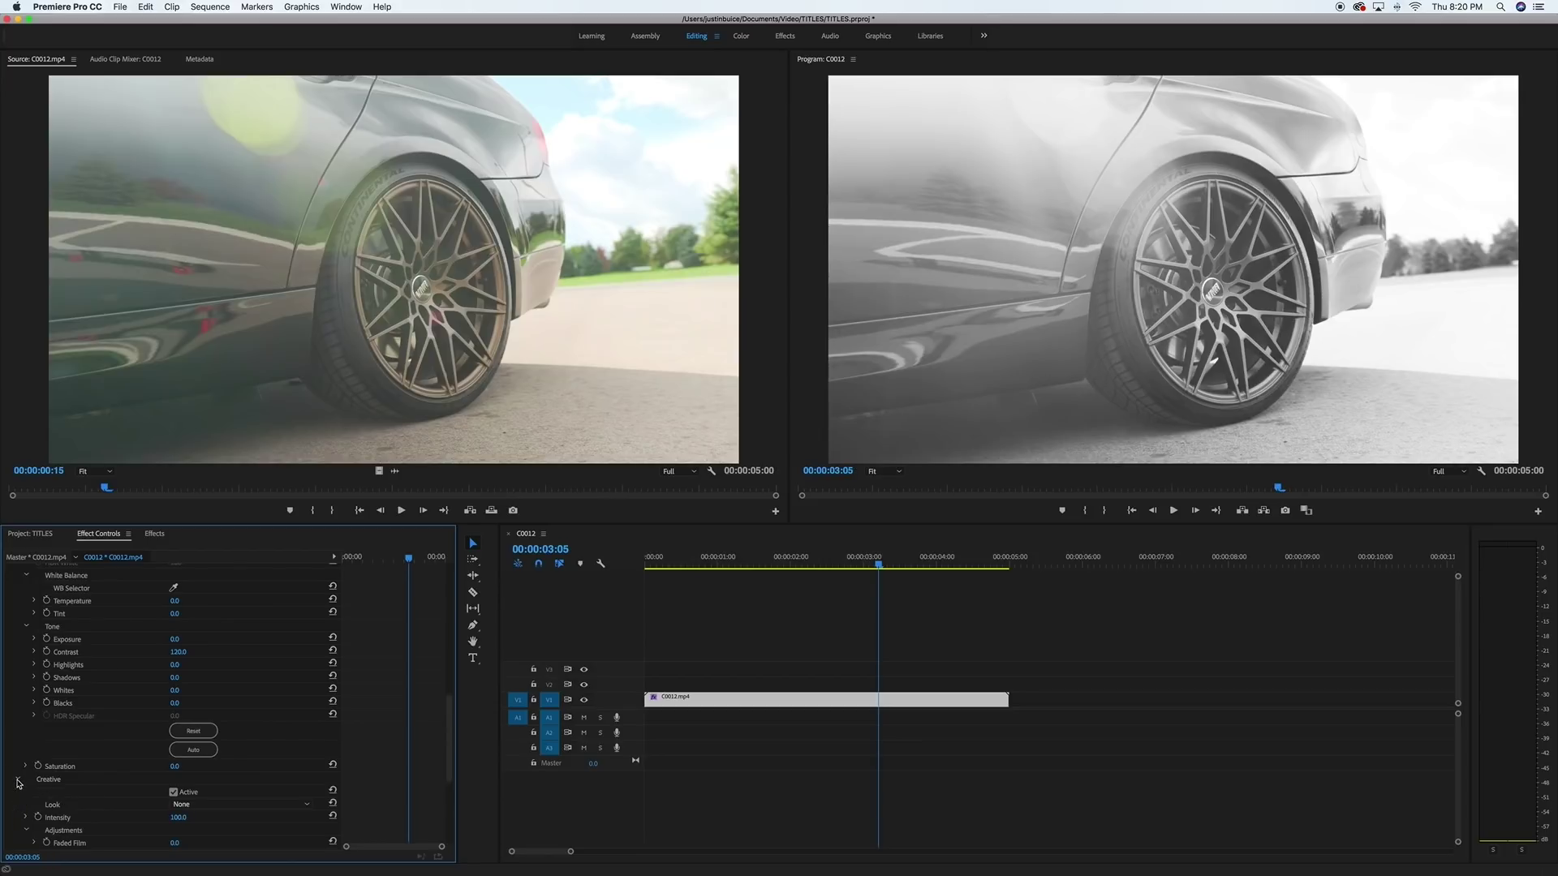
# Pull the RGB curve's shadows down and highlights up into an S shape, then play back the result
pyautogui.click(18, 793)
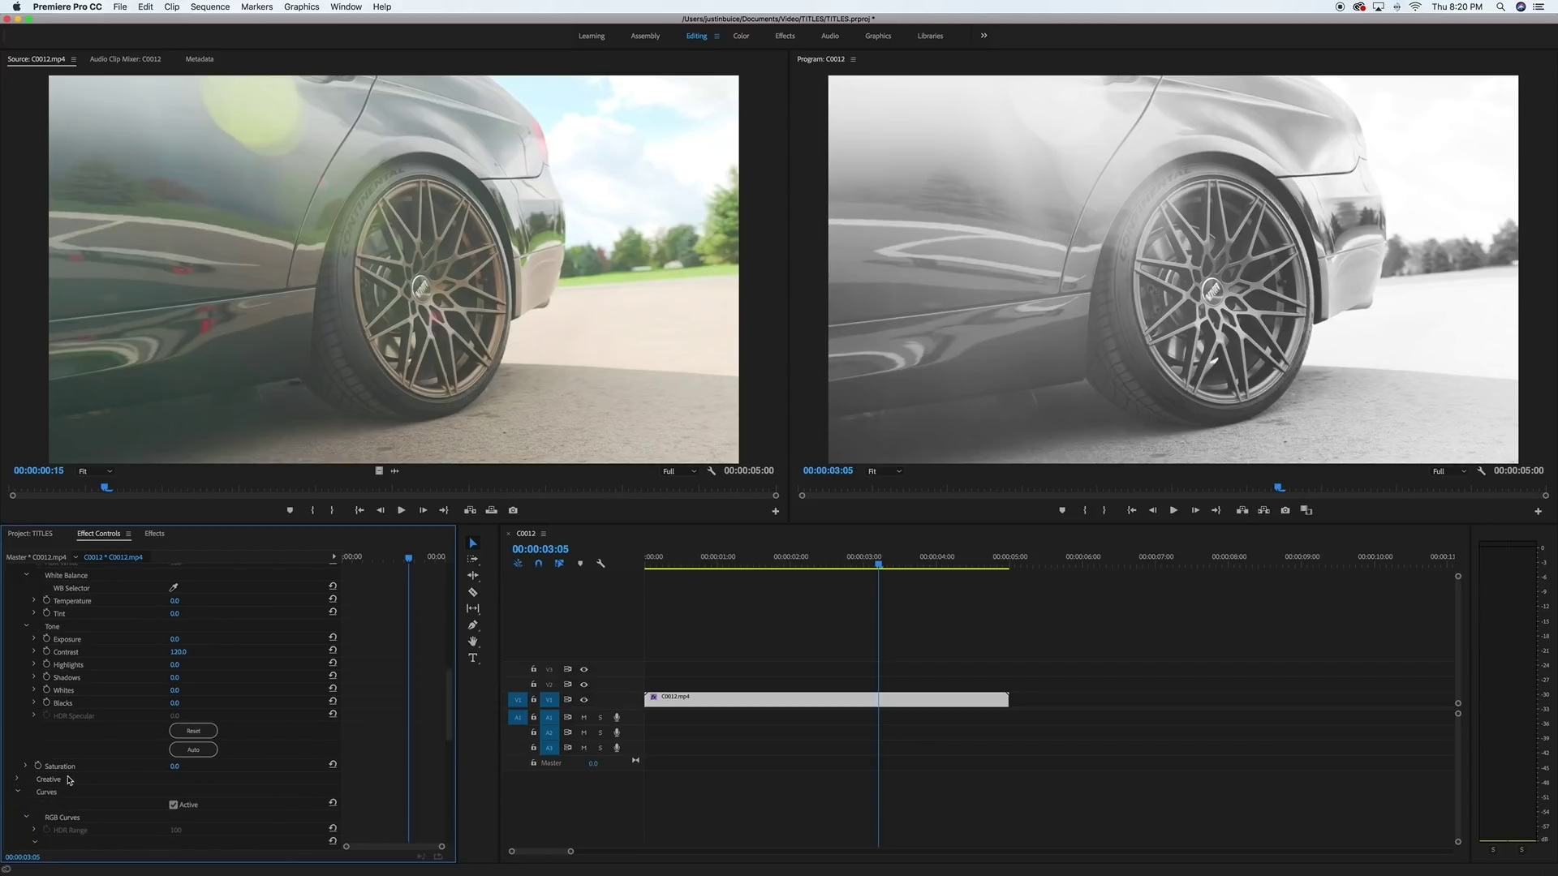
pyautogui.scroll(-5, 108, 754)
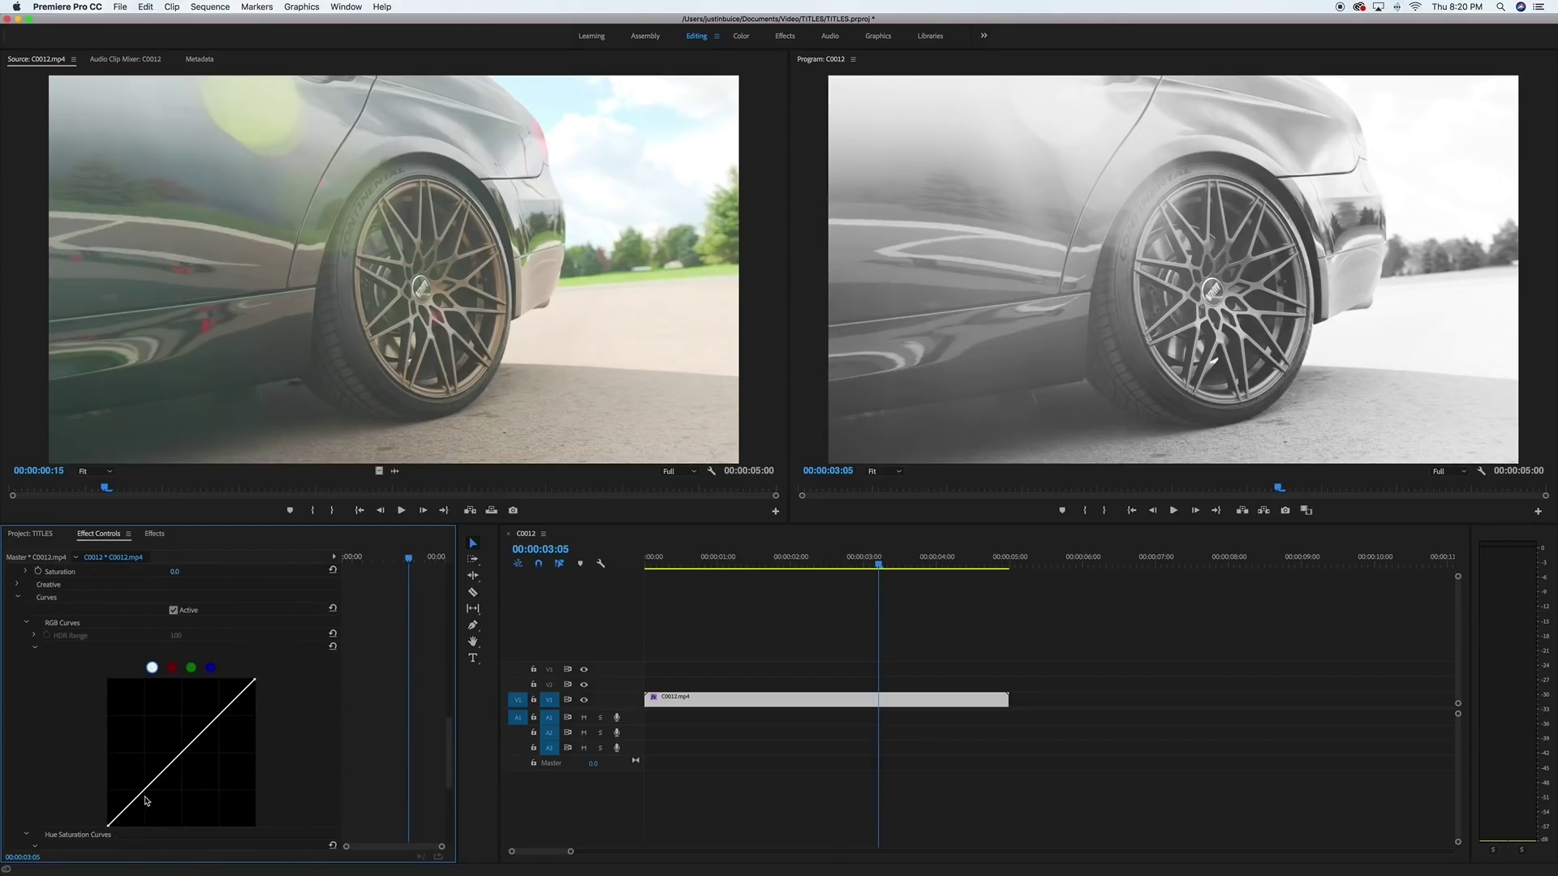
pyautogui.moveTo(146, 801); pyautogui.dragTo(145, 809)
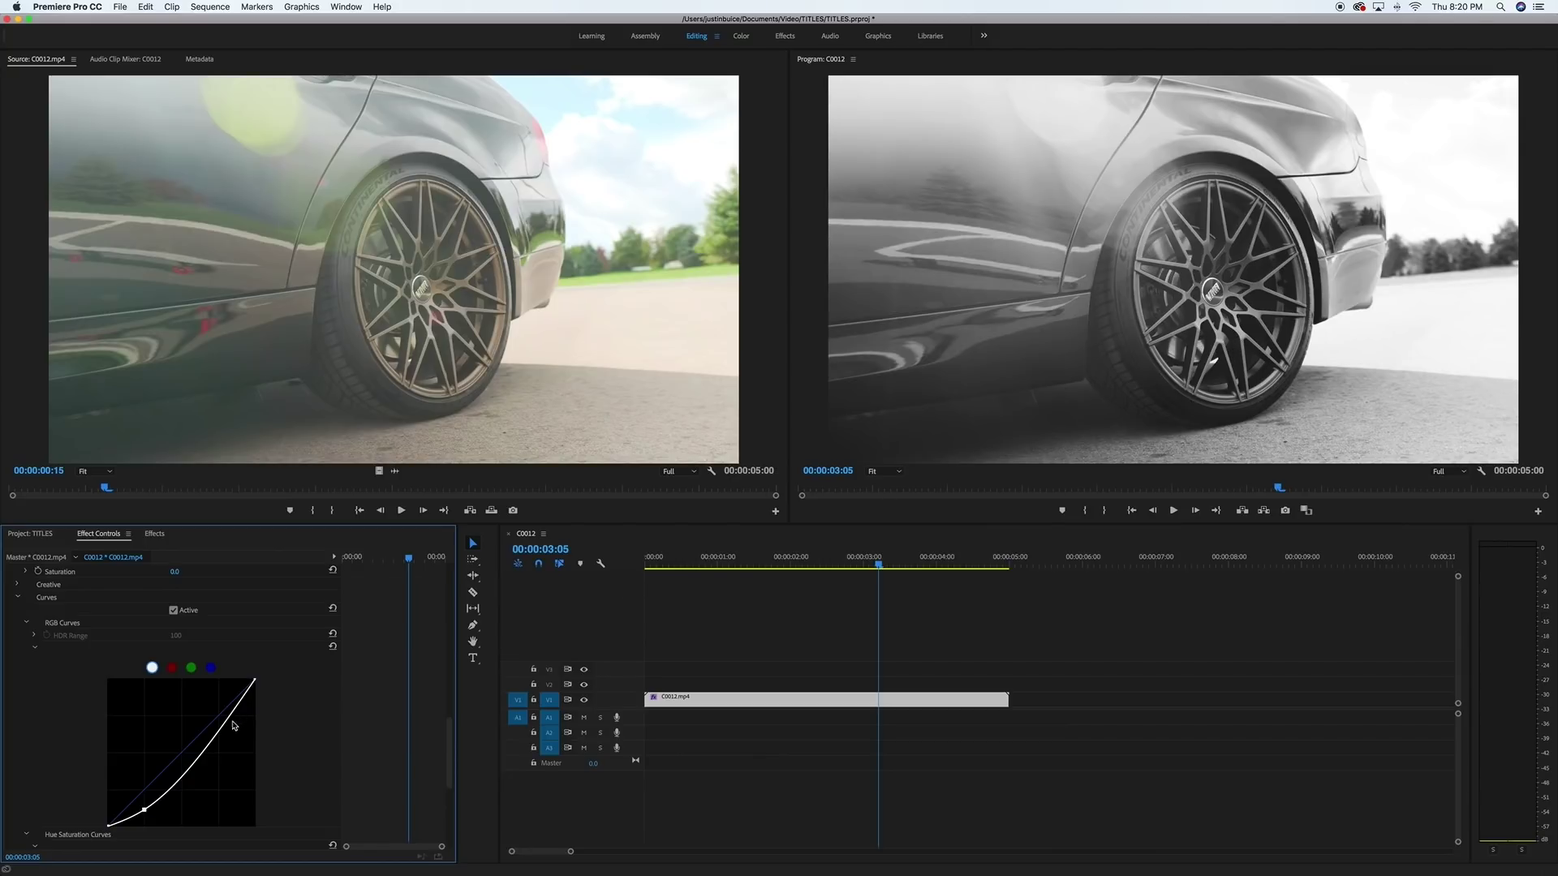
pyautogui.moveTo(222, 729); pyautogui.dragTo(220, 718)
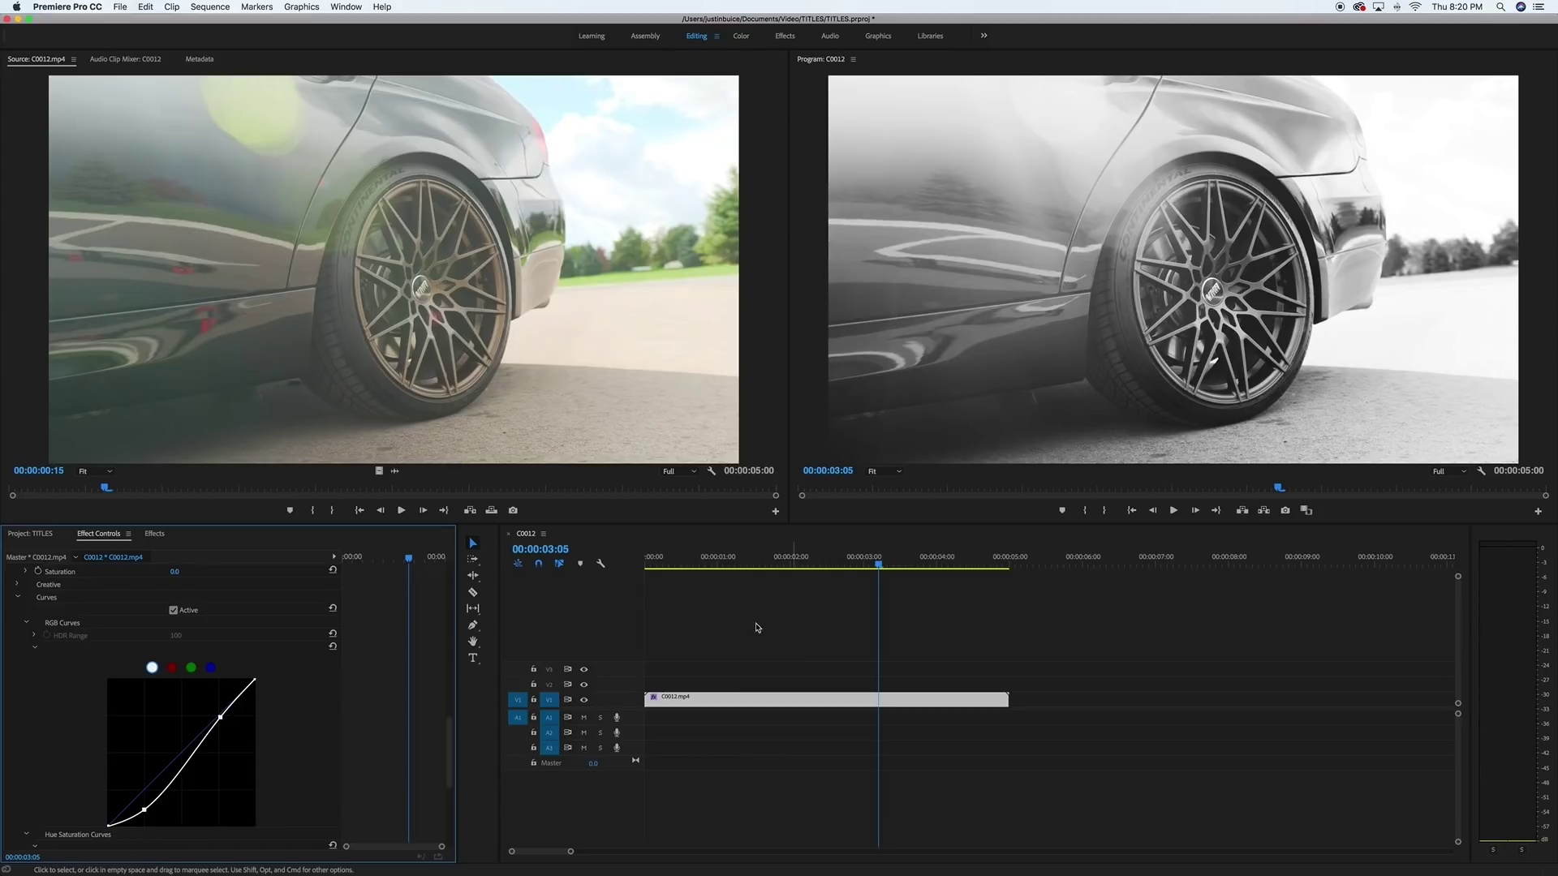
pyautogui.click(634, 565)
pyautogui.press('space')
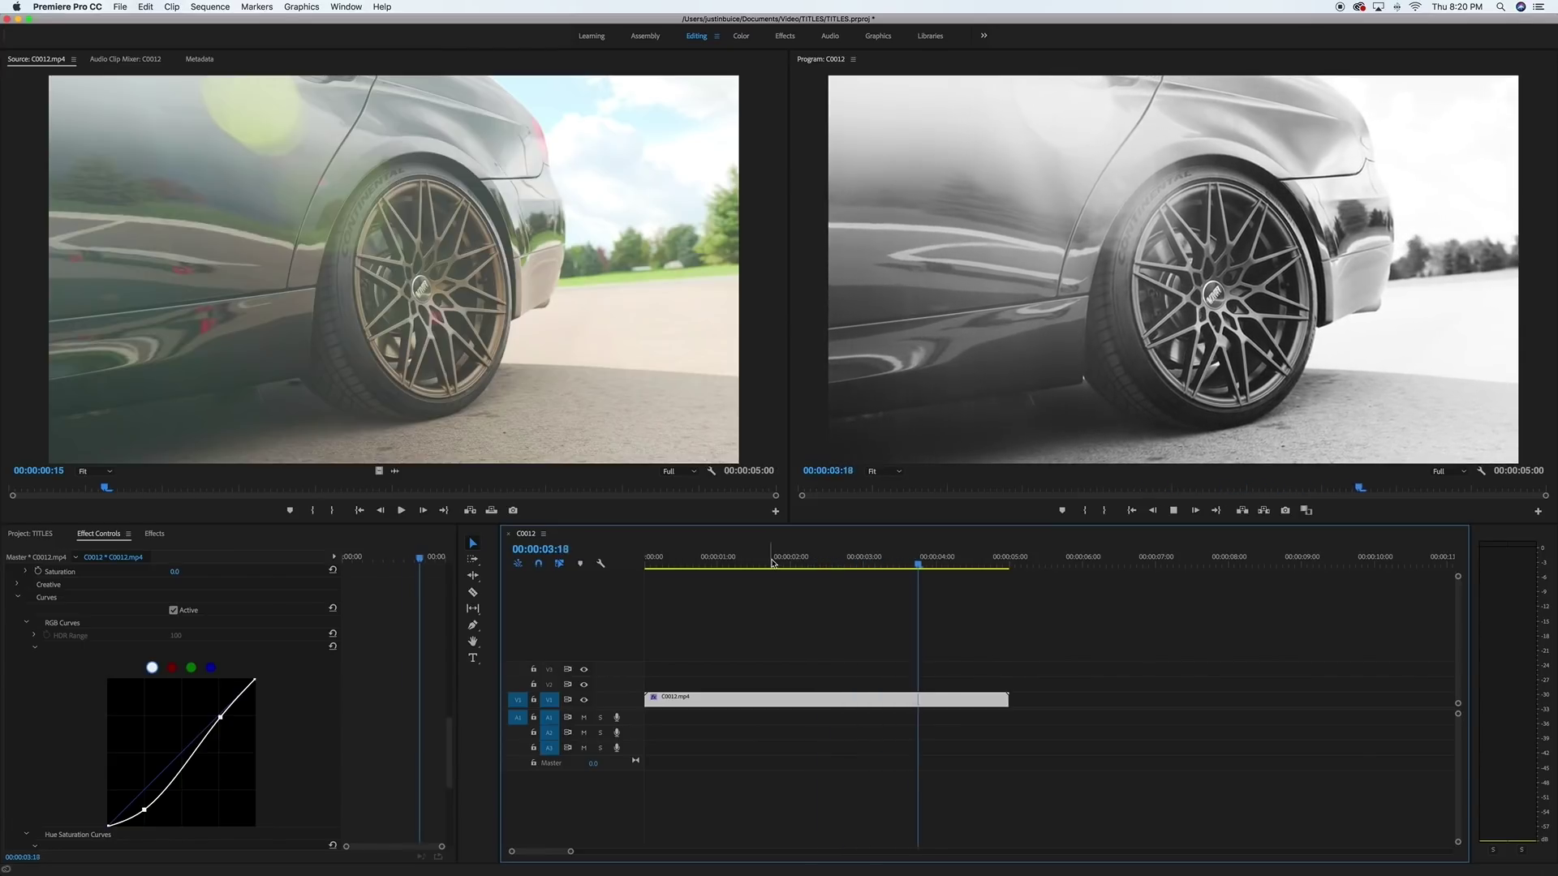
pyautogui.press('space')
pyautogui.click(772, 561)
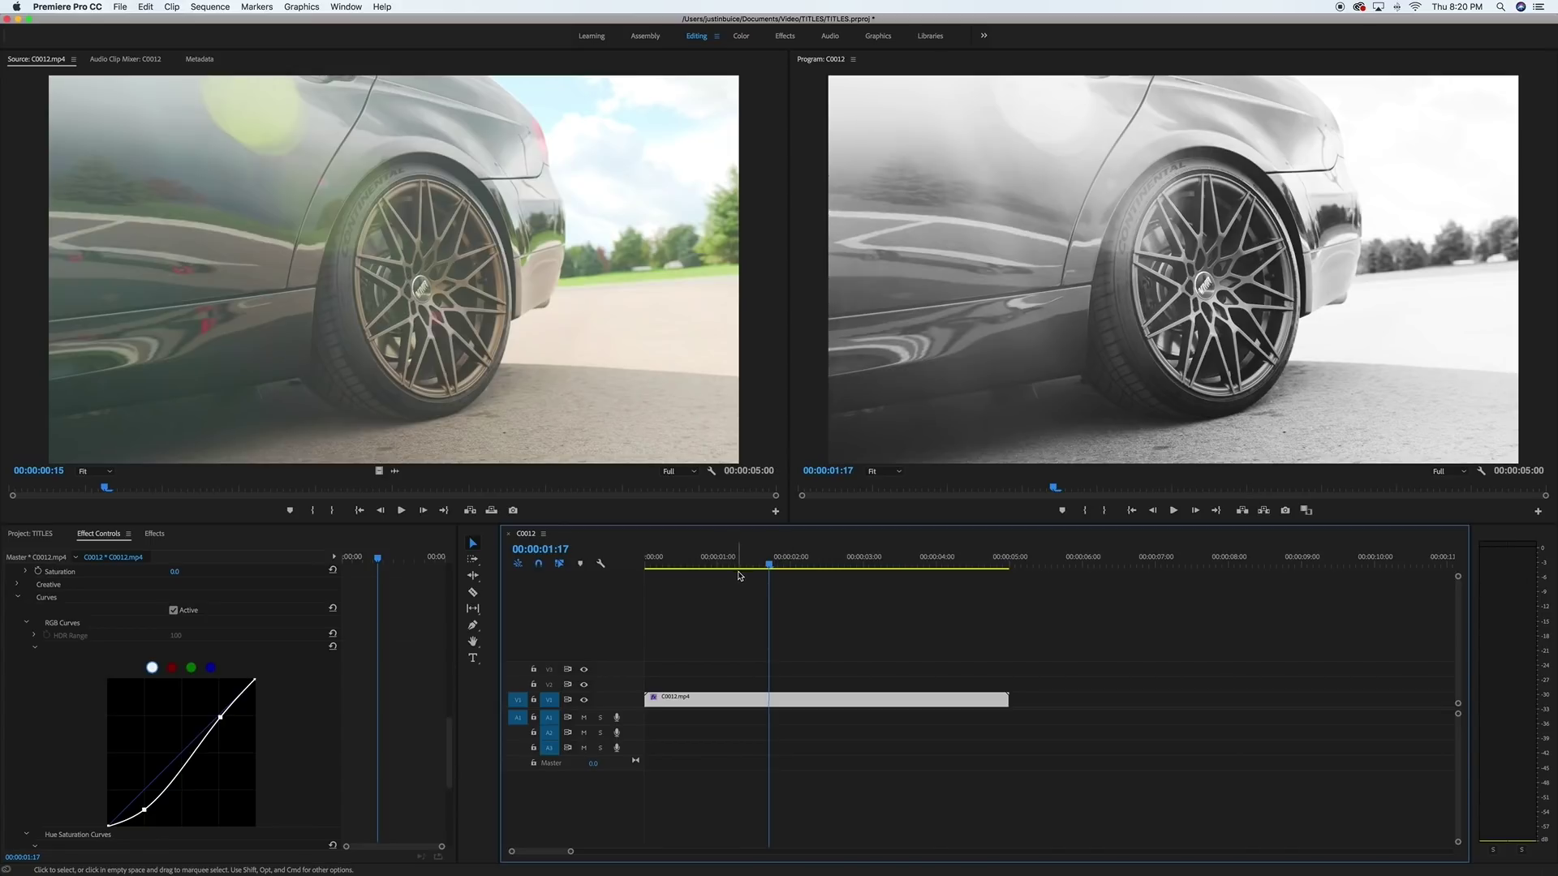
# Open Export Media settings for the C0012 sequence and bring up the Output Name save dialog
pyautogui.click(120, 7)
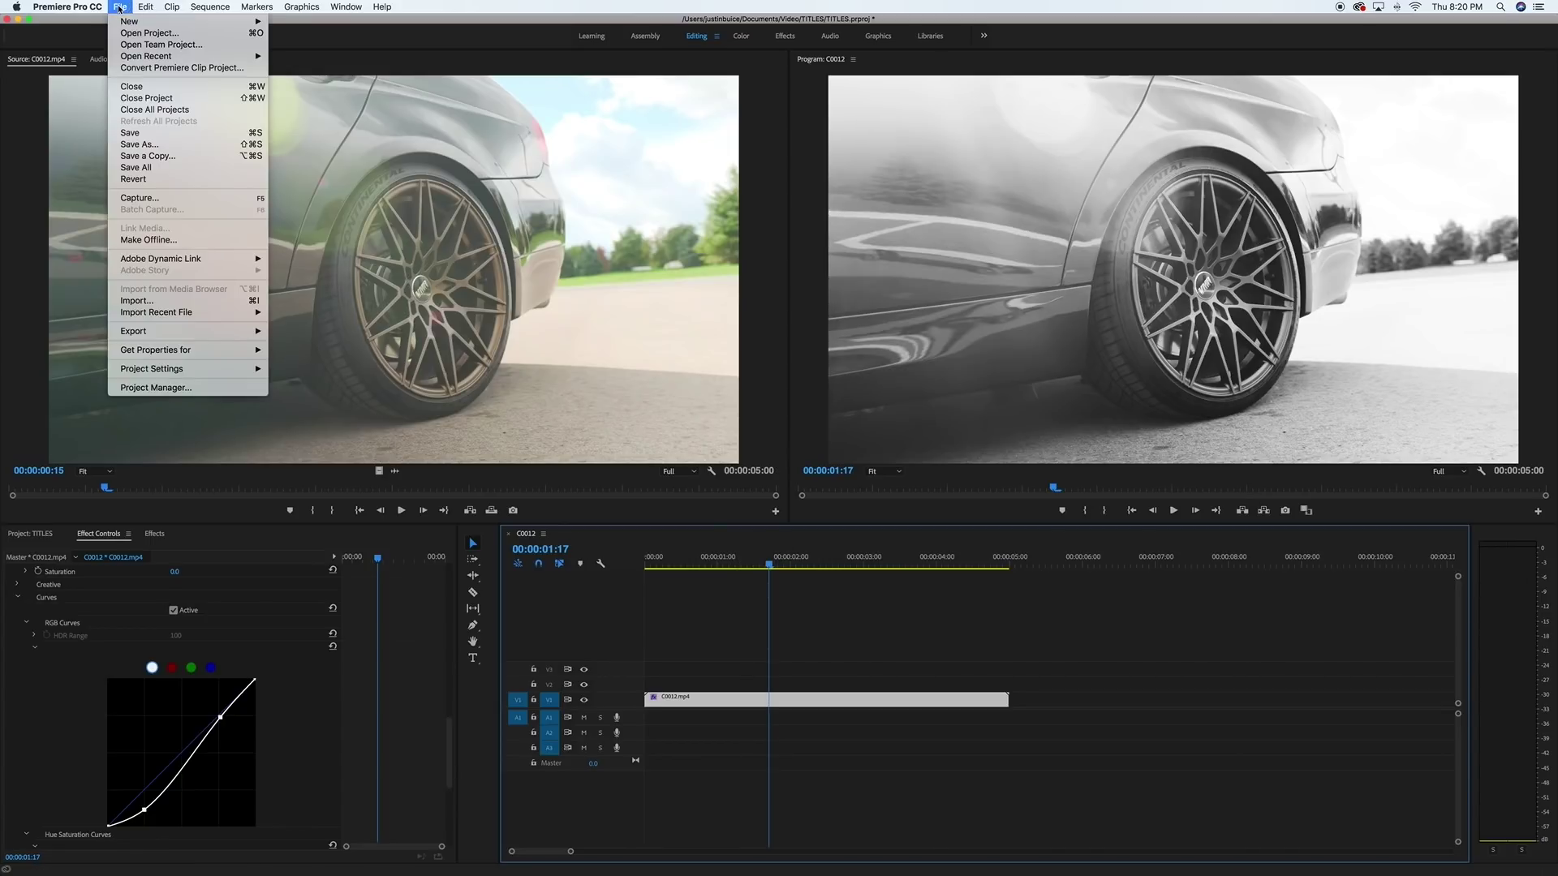
pyautogui.moveTo(203, 331)
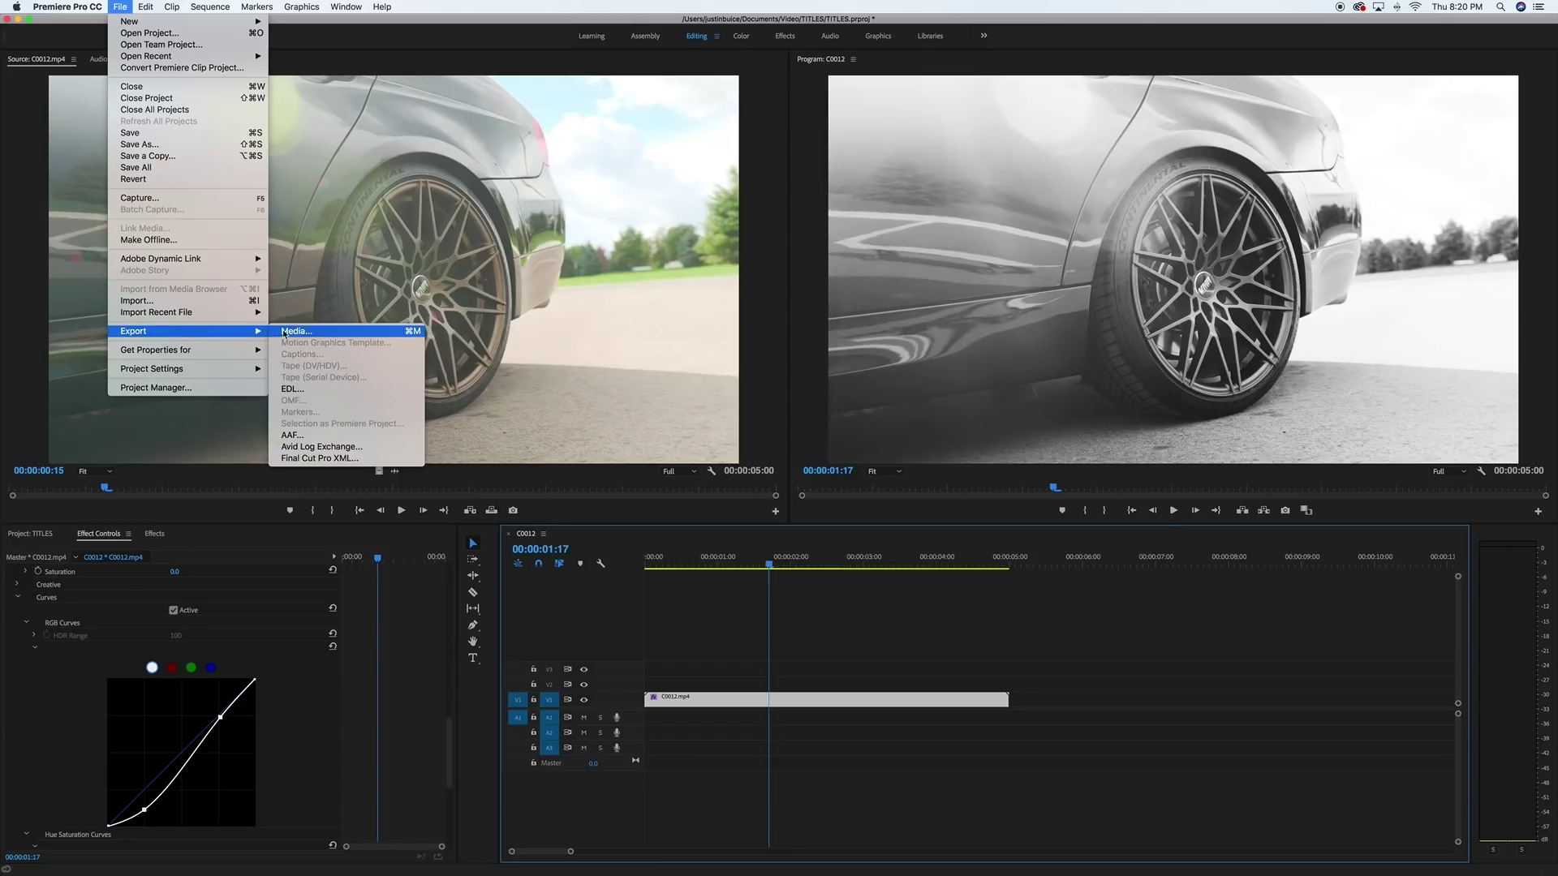
pyautogui.click(293, 333)
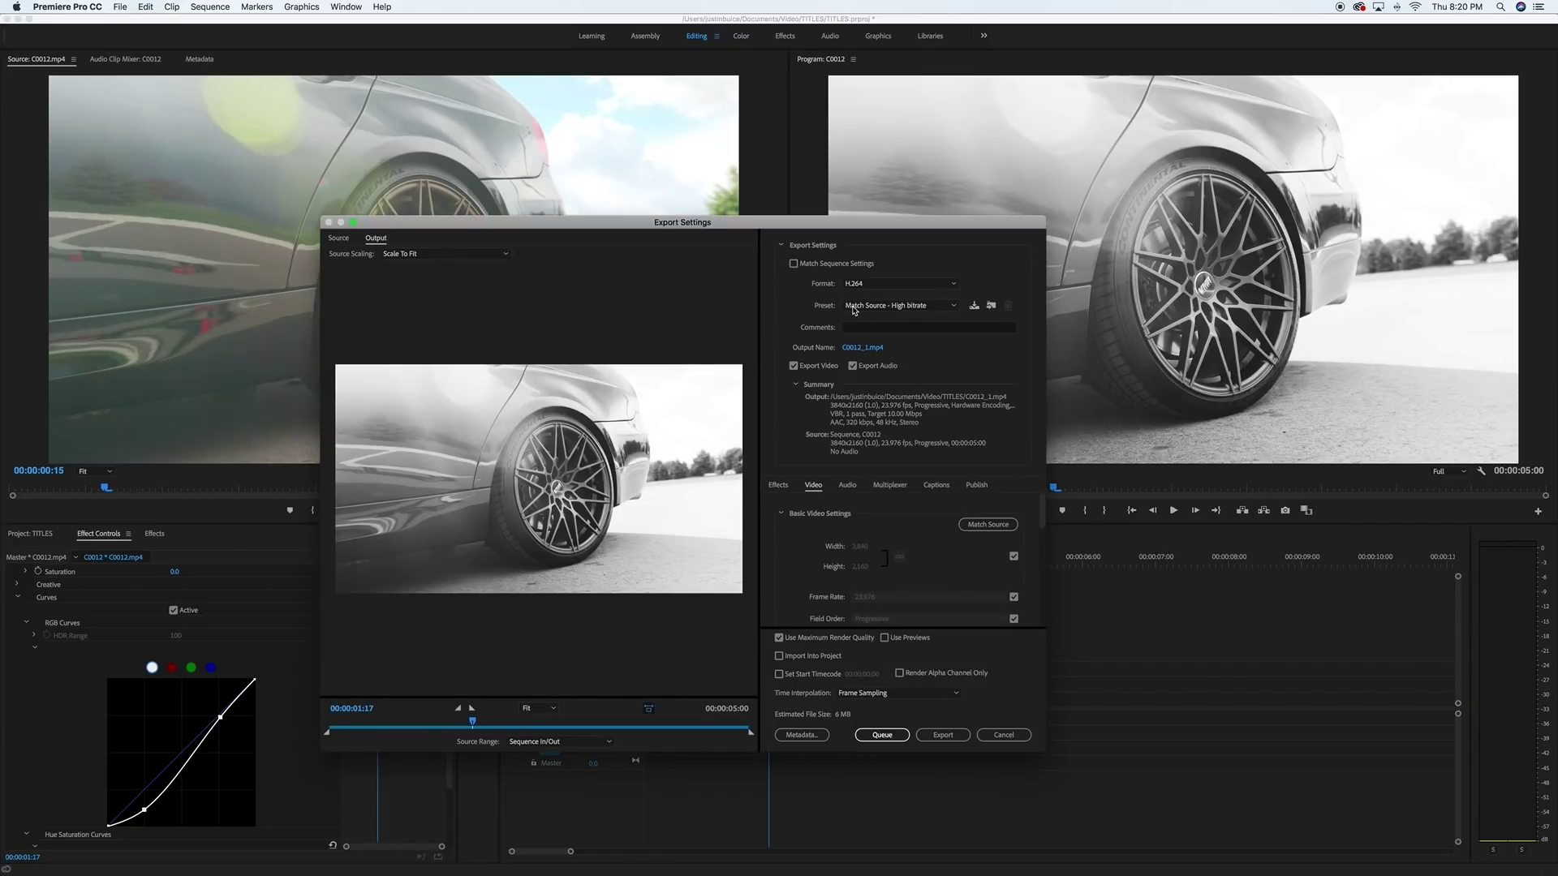
pyautogui.click(862, 348)
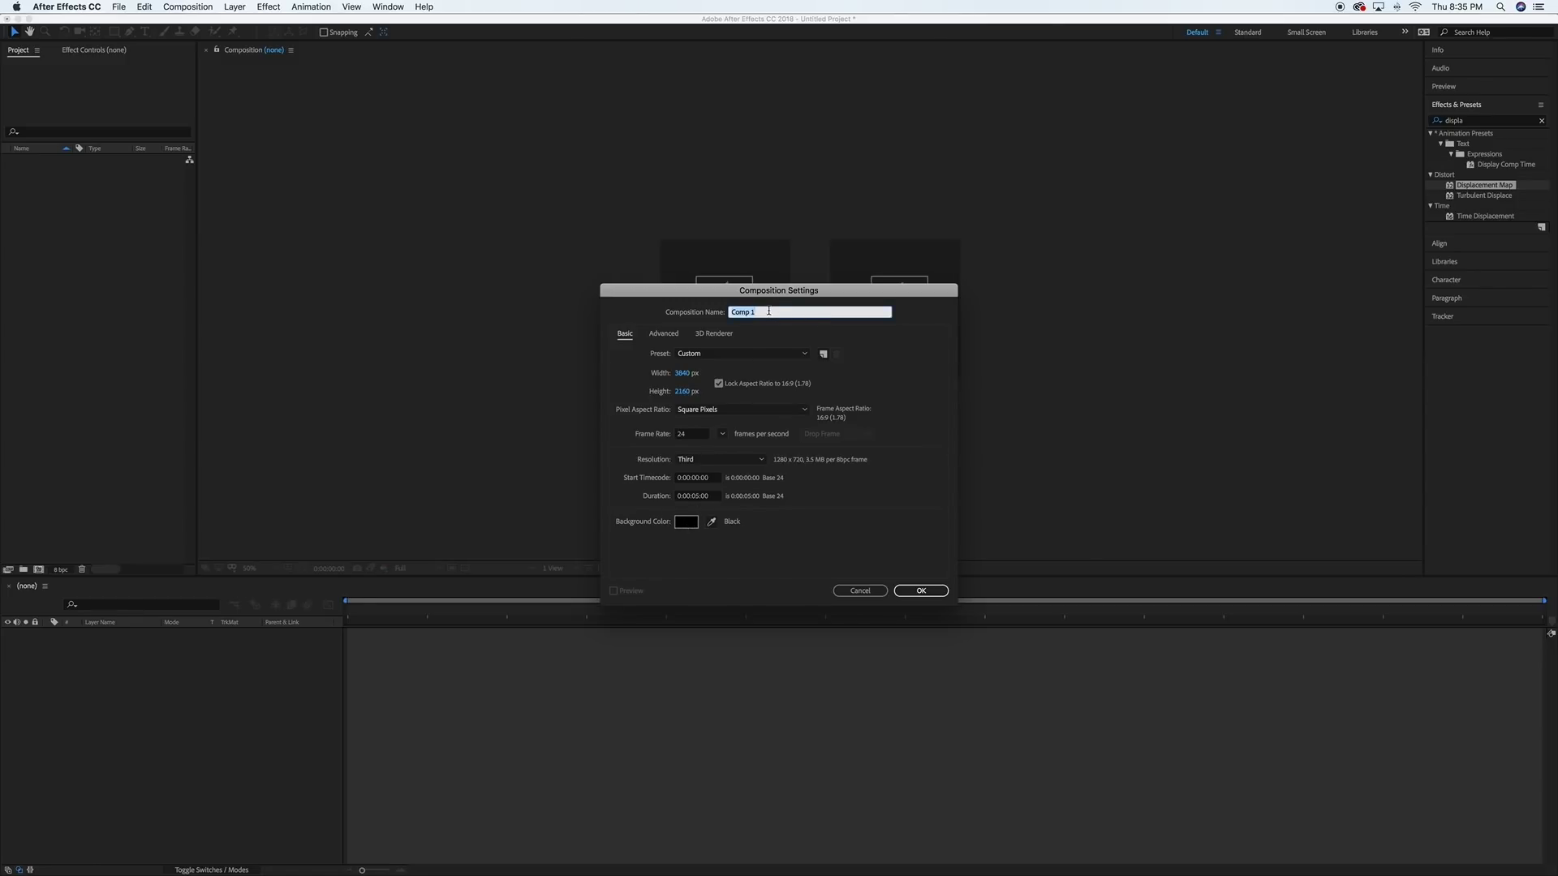
# Name the new composition TITLES and import CLIP.mp4 into the project
pyautogui.write('TITLES')
pyautogui.click(907, 592)
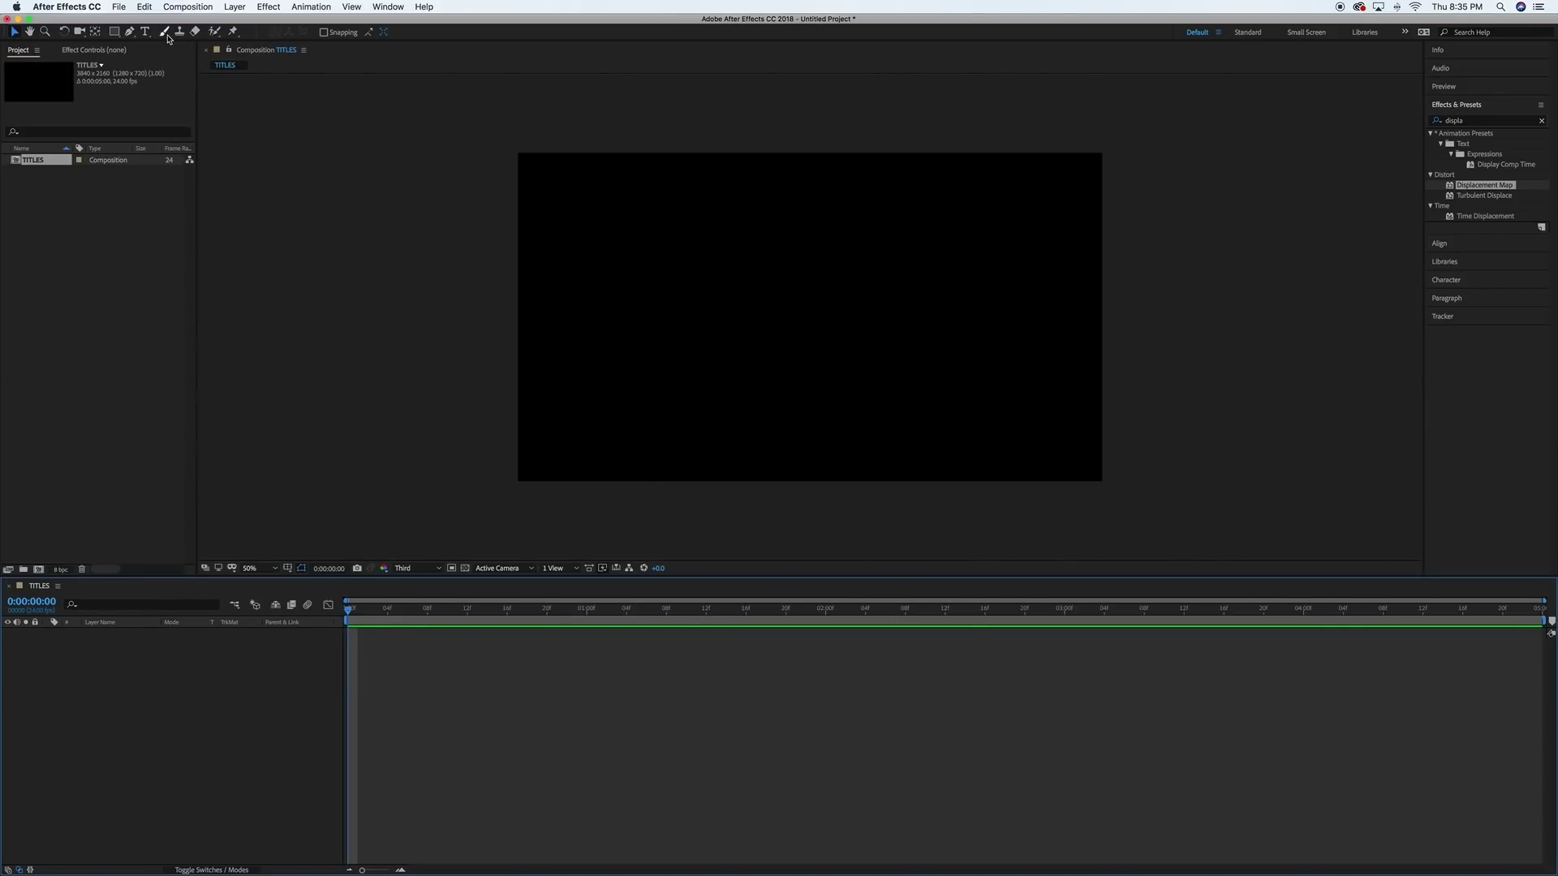
pyautogui.click(118, 7)
pyautogui.moveTo(193, 167)
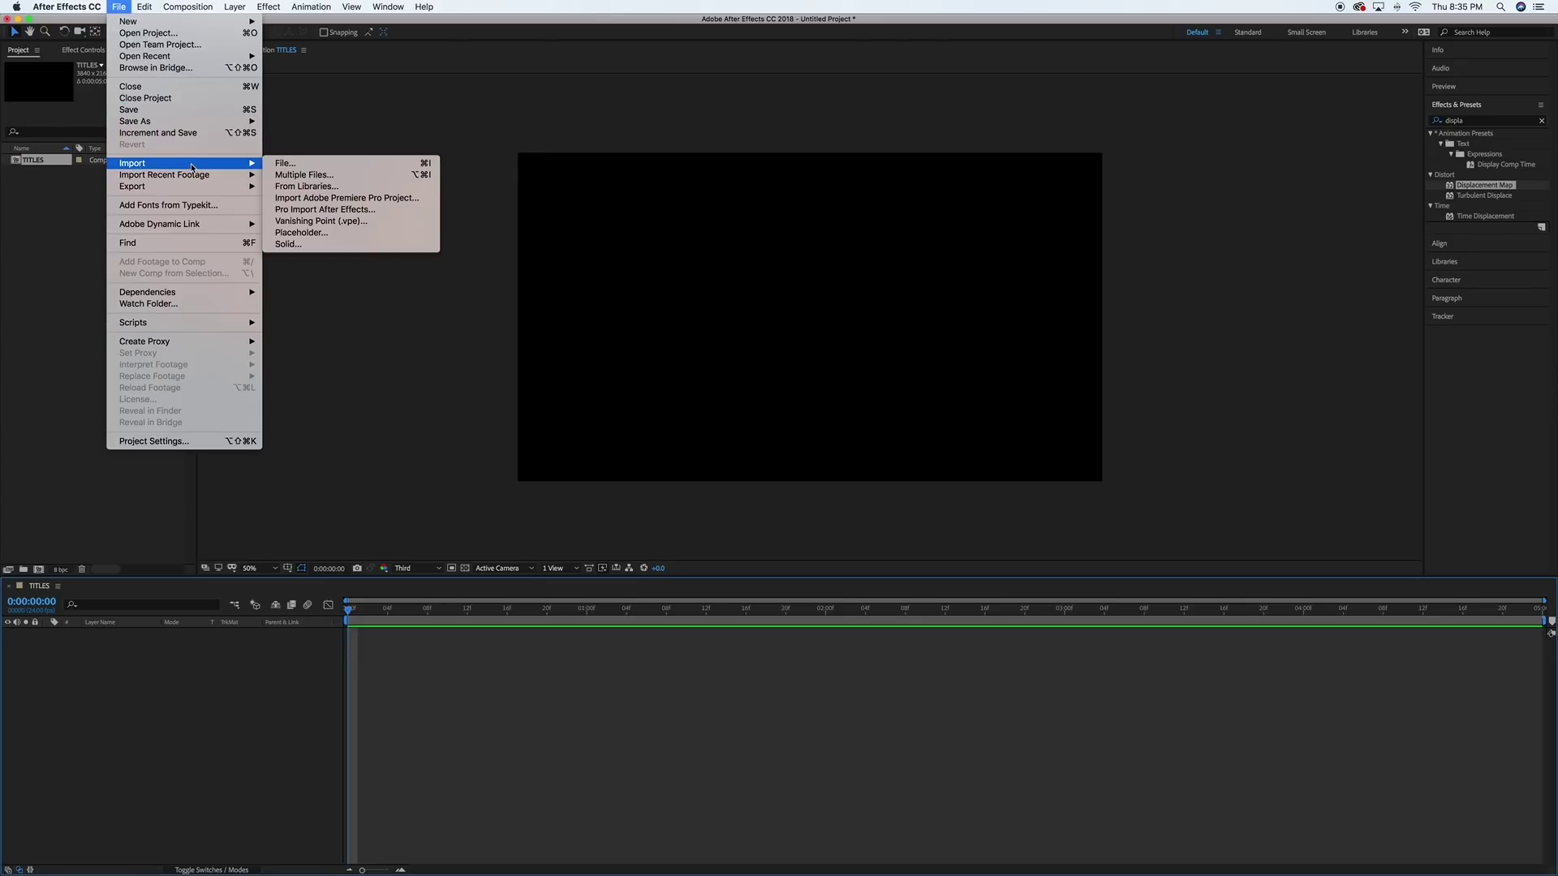
pyautogui.click(283, 163)
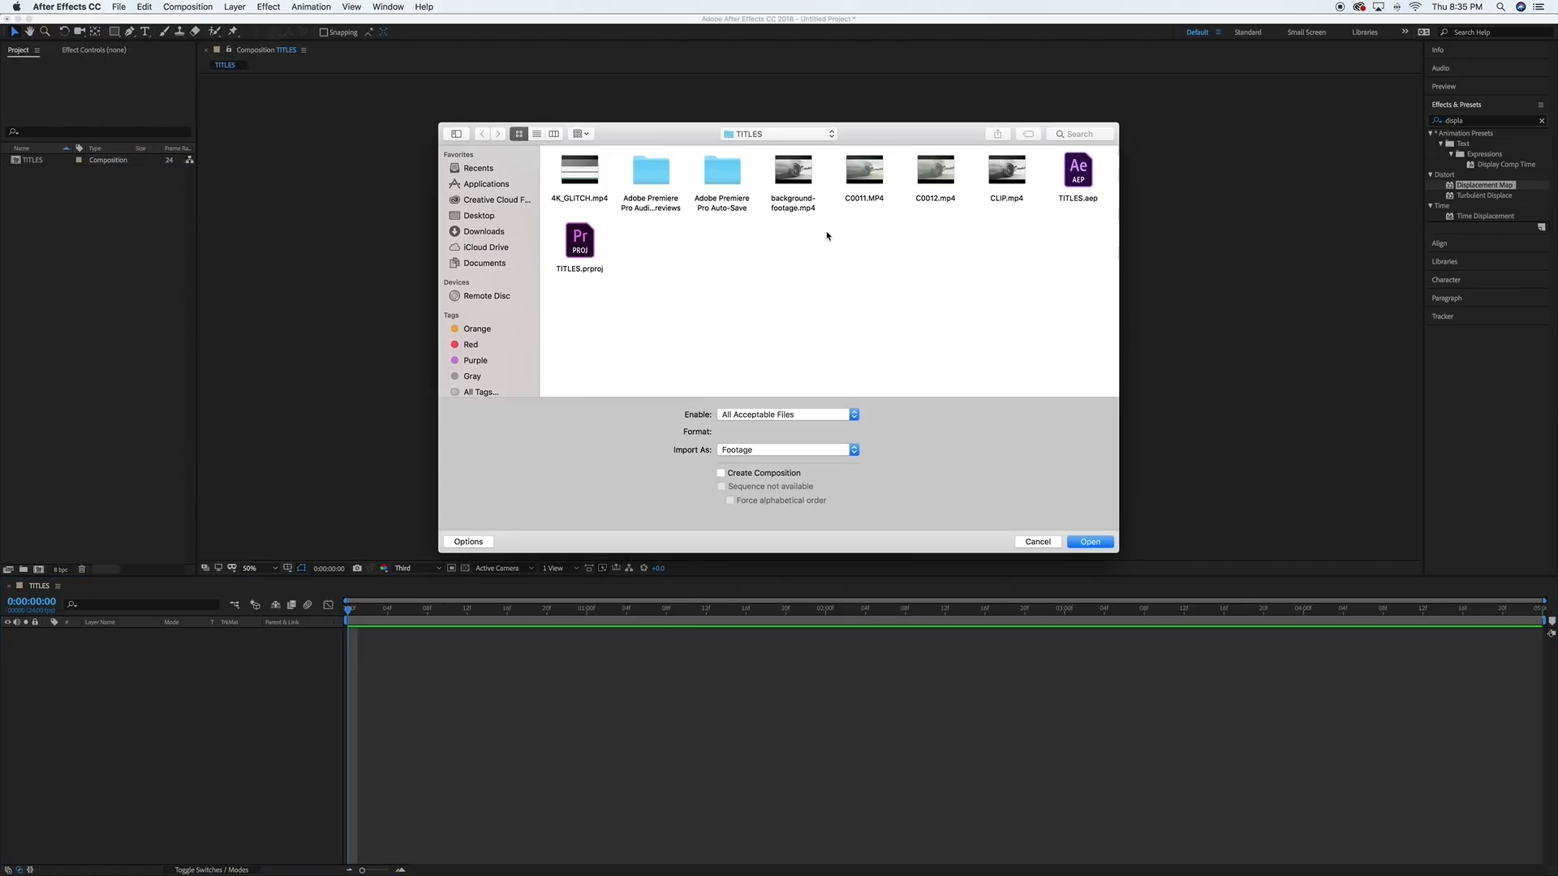
pyautogui.click(1011, 201)
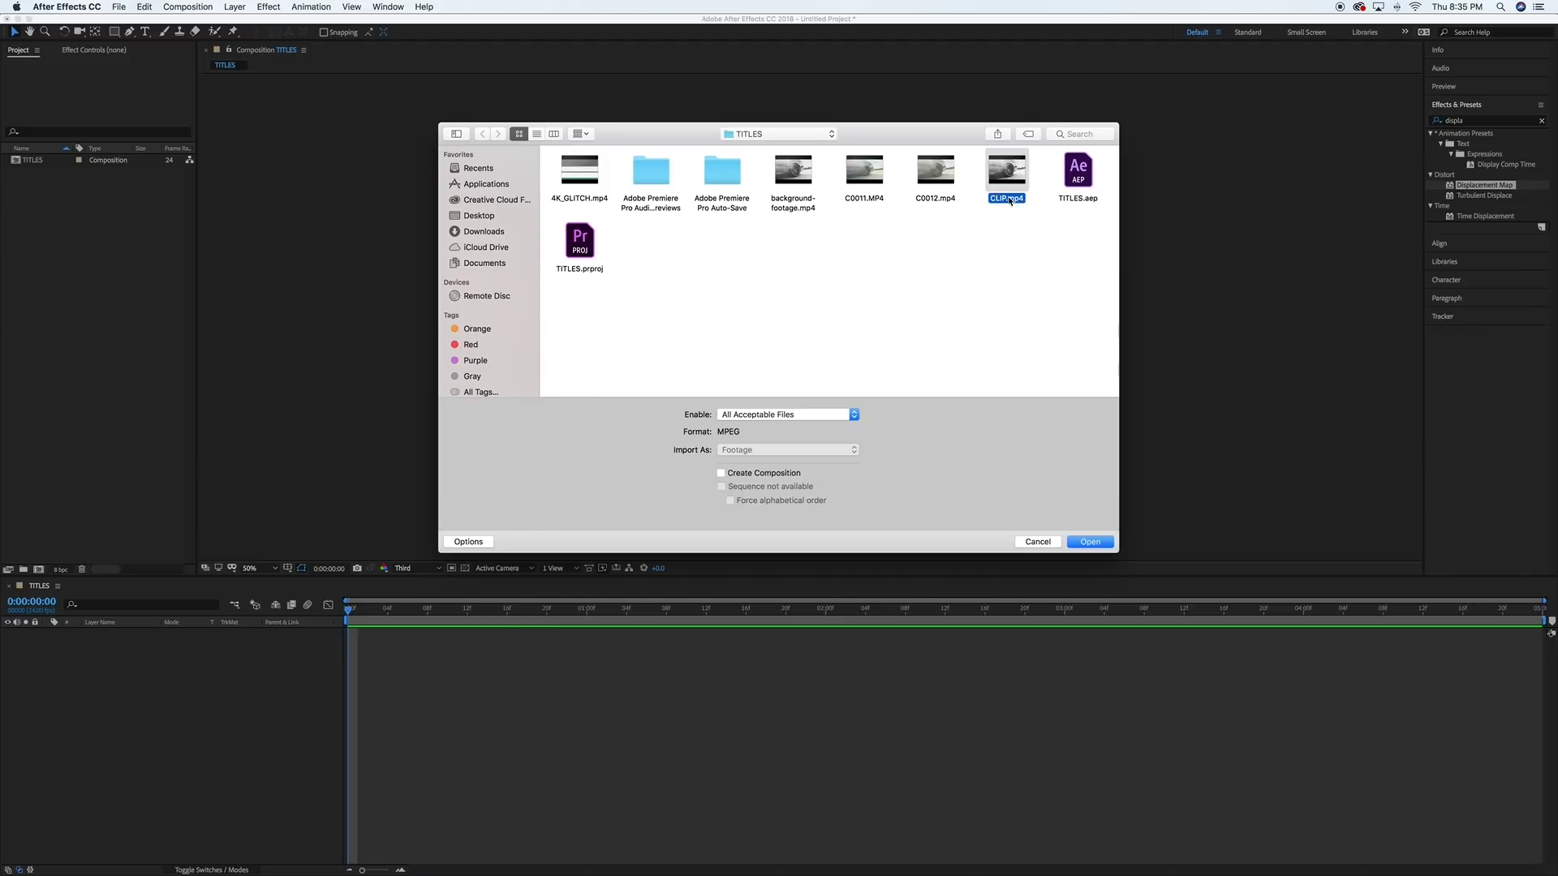
pyautogui.click(1100, 543)
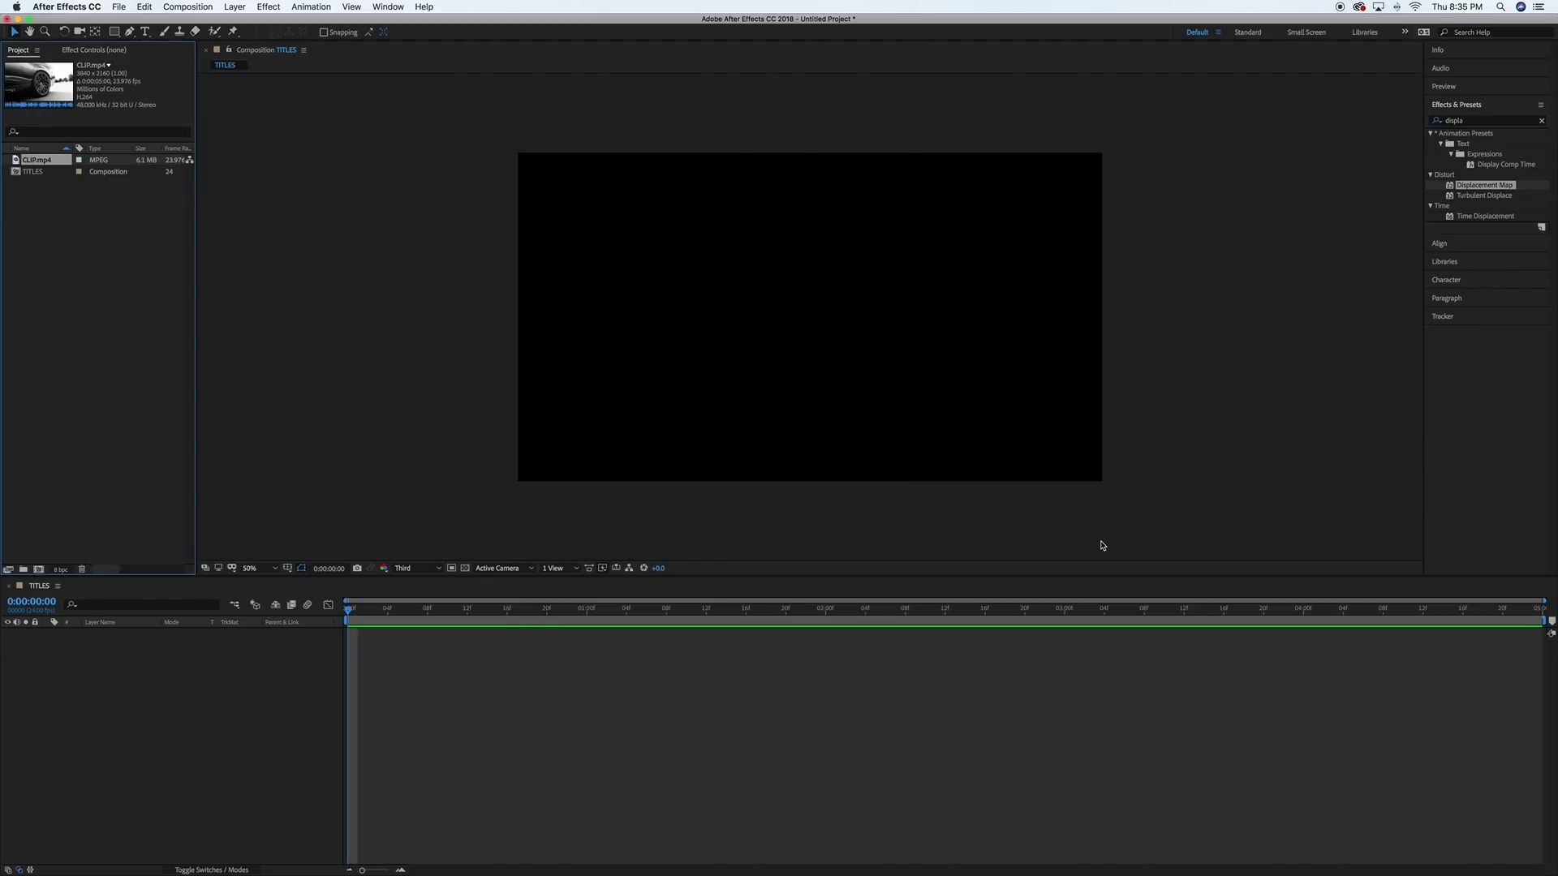
pyautogui.click(123, 8)
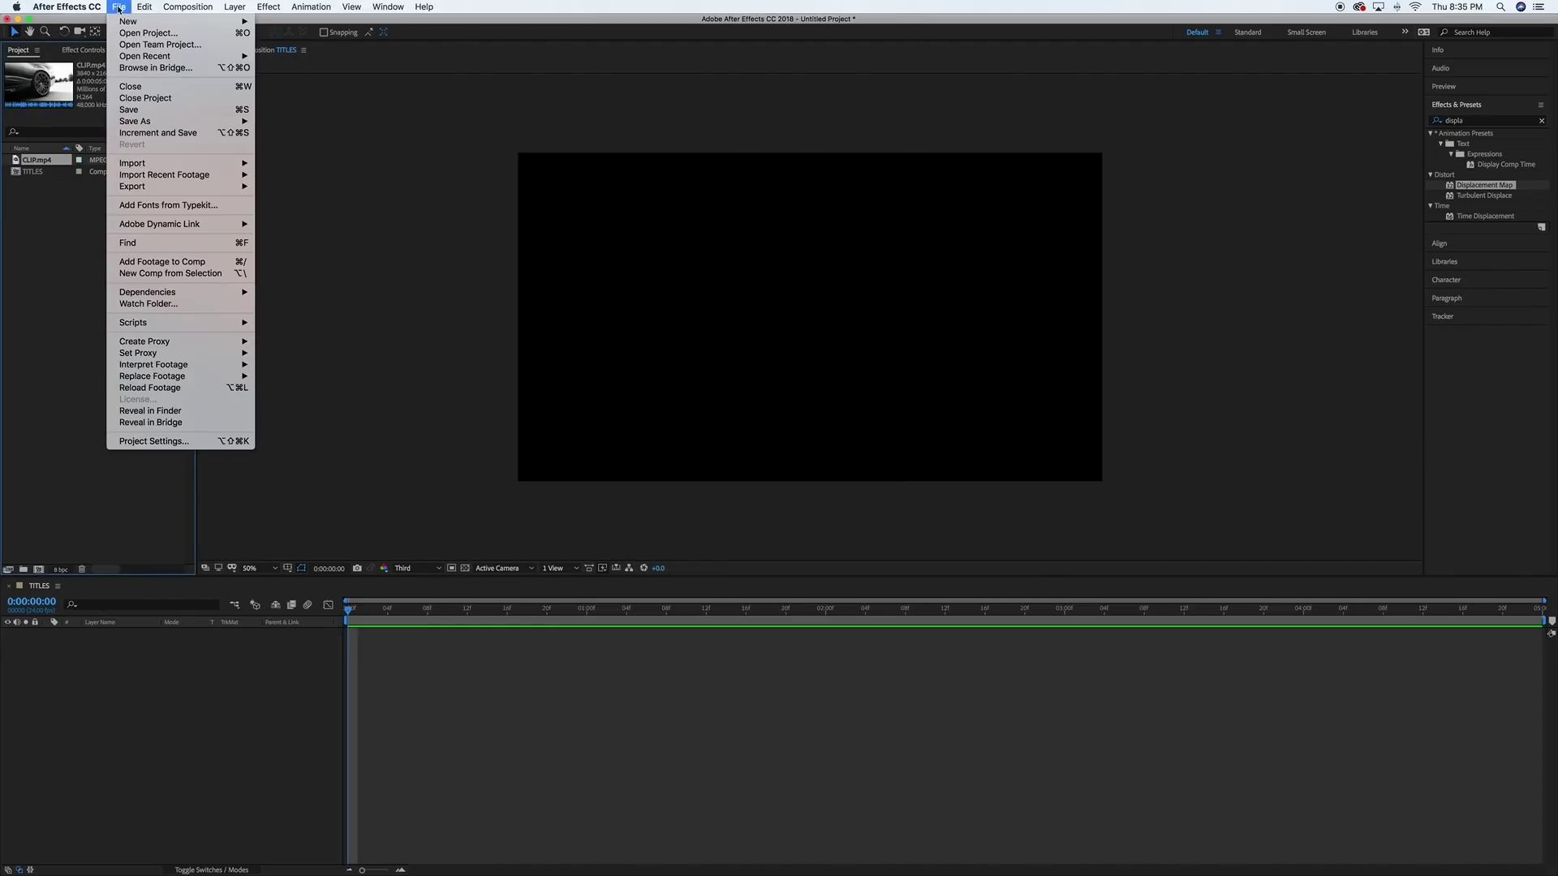
# Import 4K_GLITCH.mp4 into the project alongside CLIP.mp4
pyautogui.moveTo(146, 164)
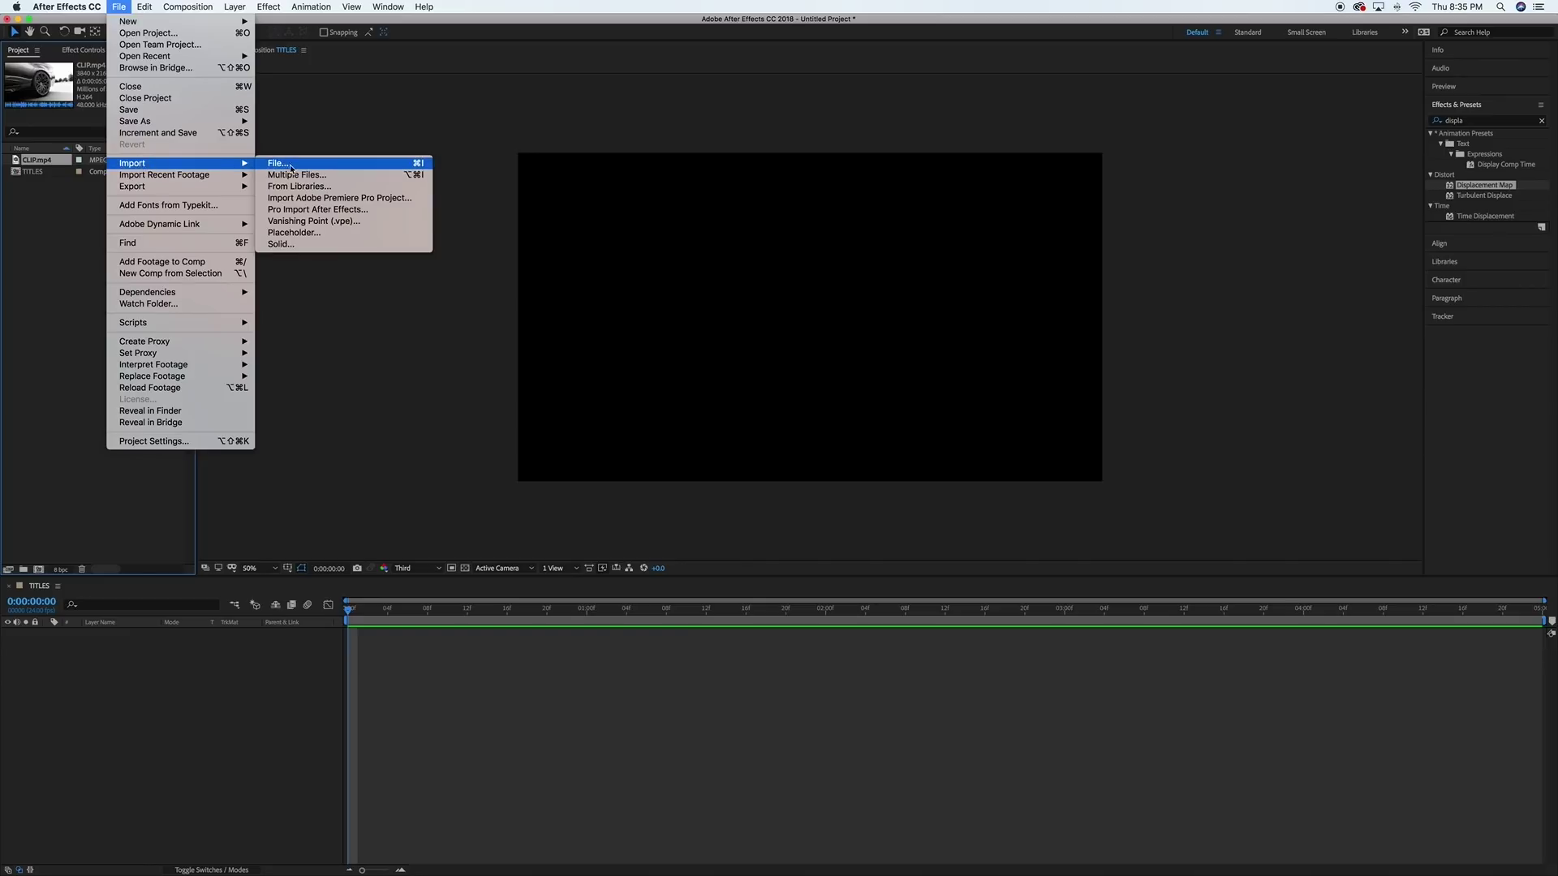
pyautogui.click(288, 164)
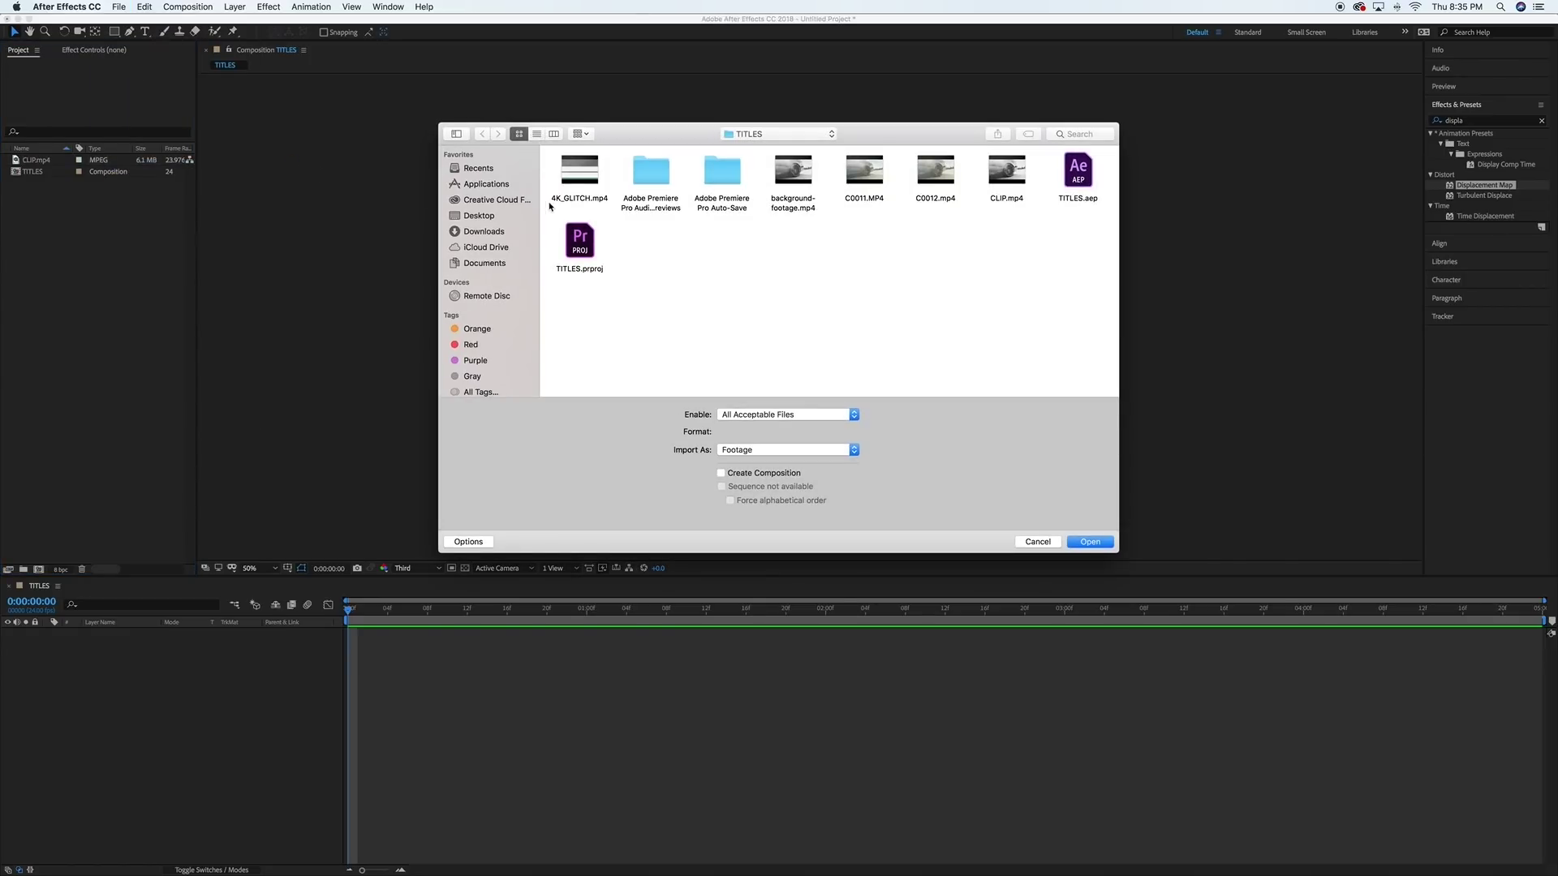
pyautogui.click(562, 200)
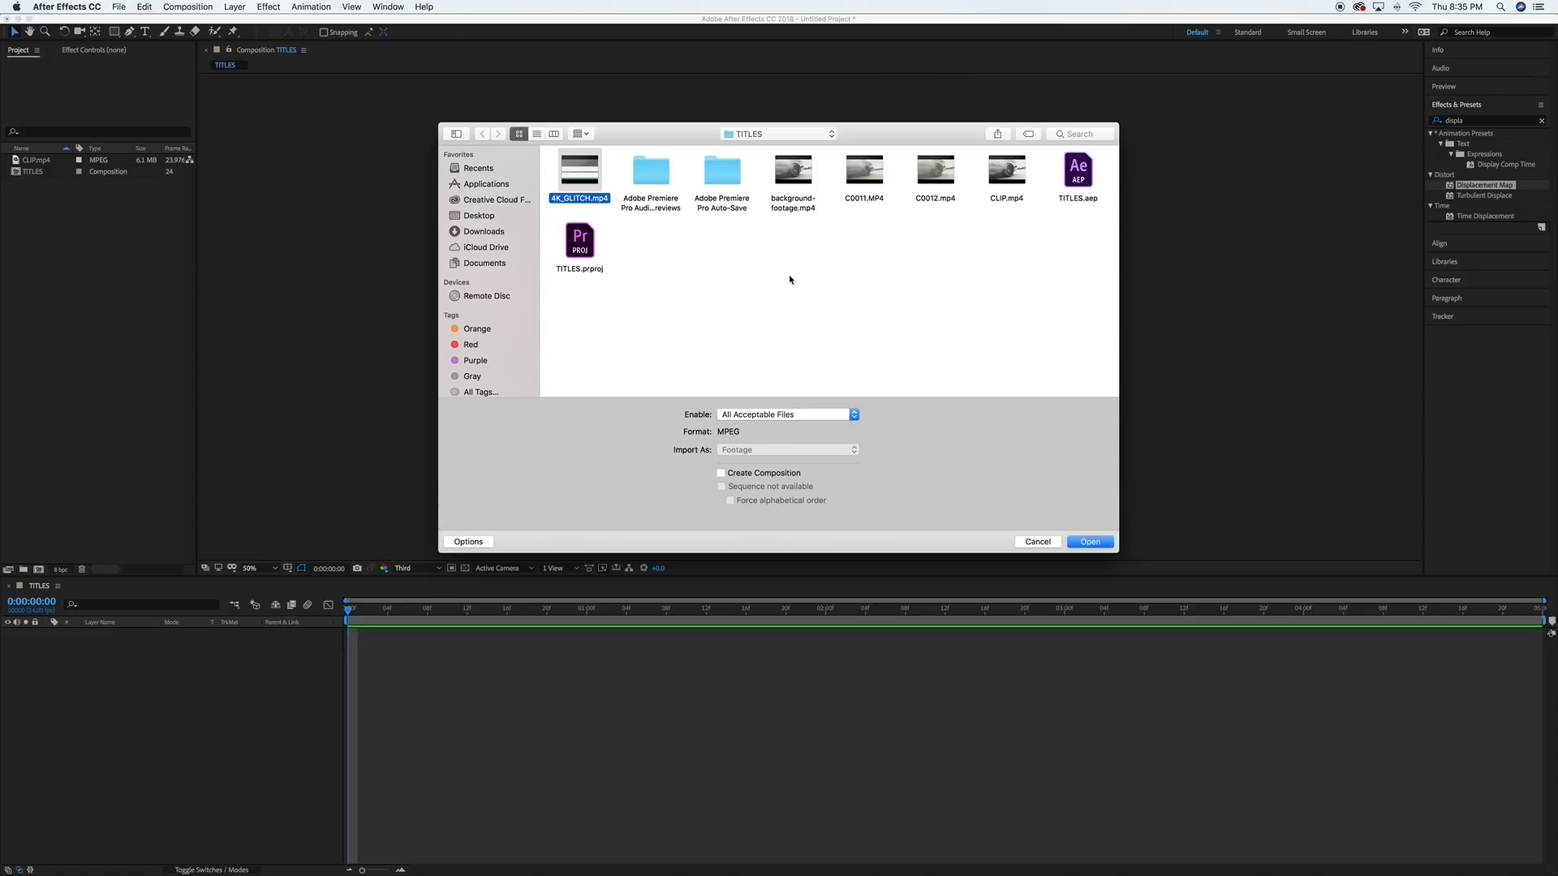
pyautogui.click(1088, 542)
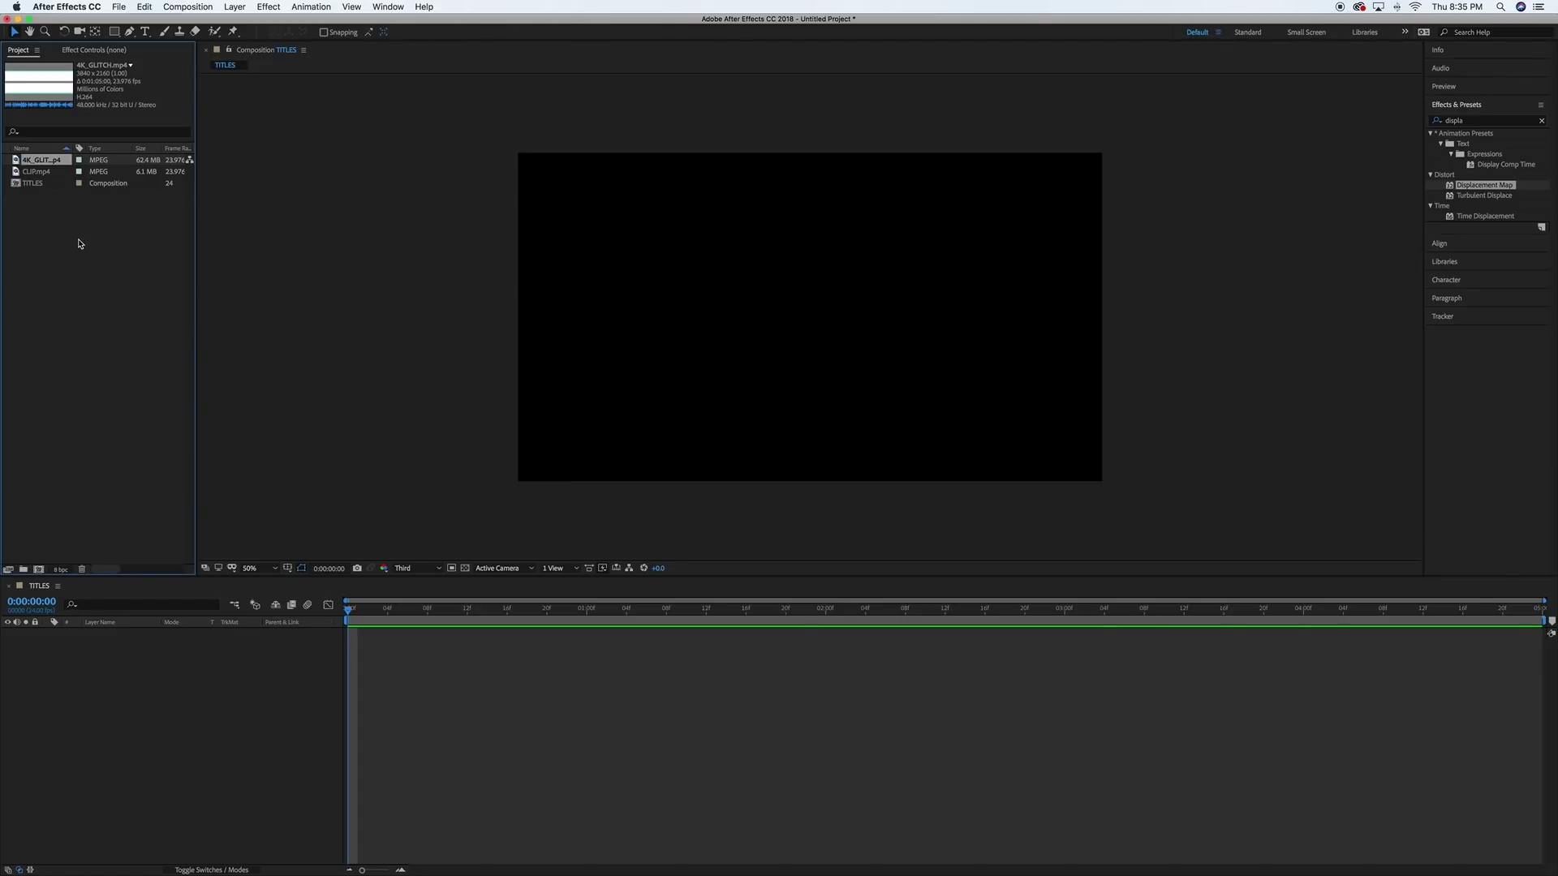
pyautogui.click(61, 220)
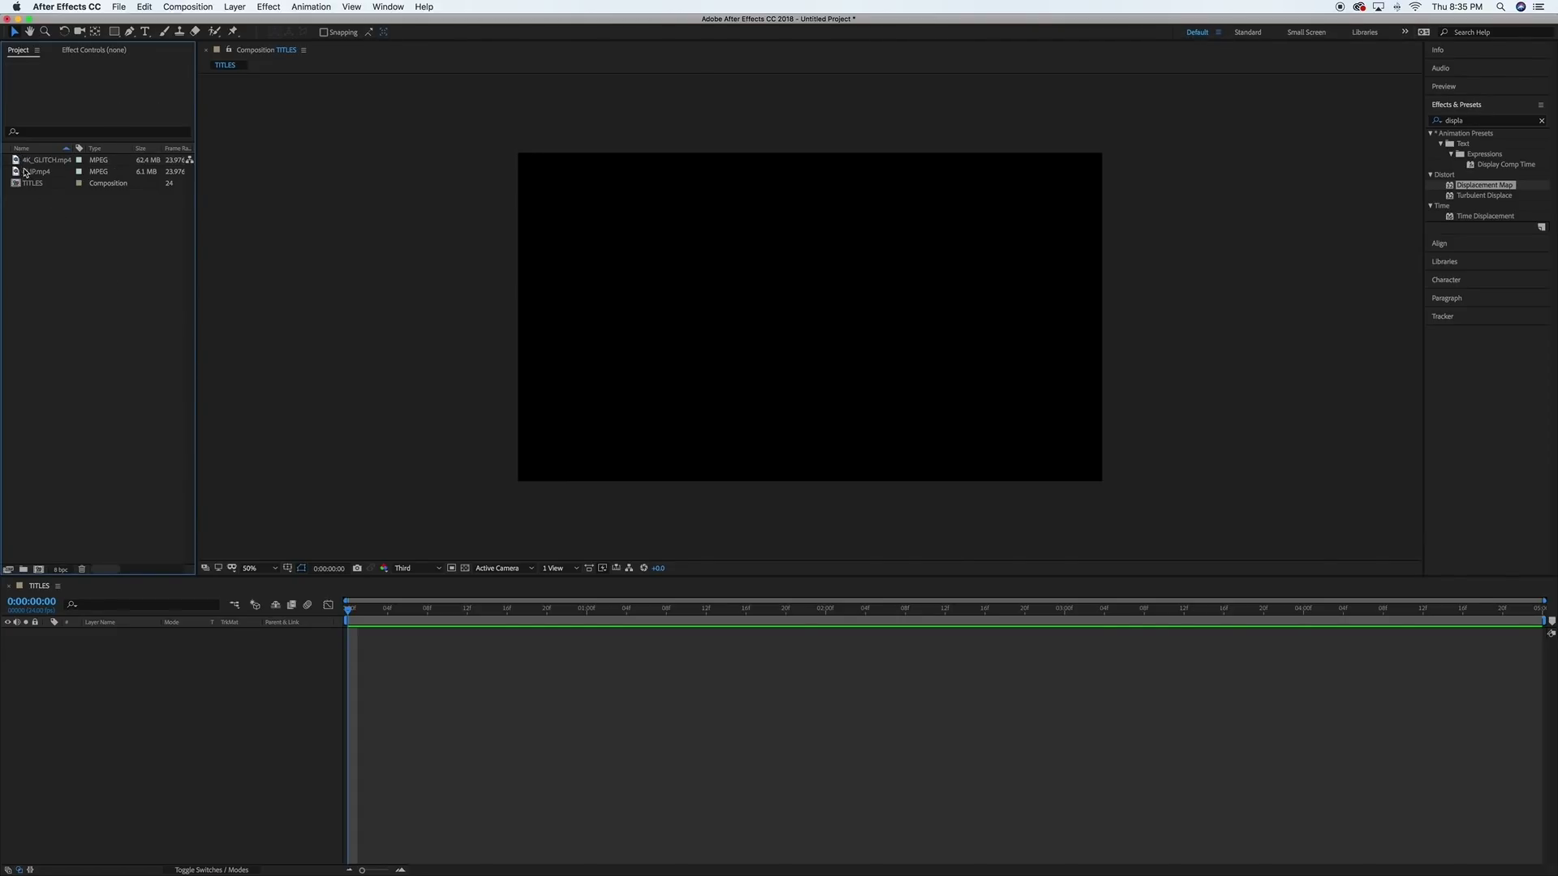
# Add CLIP.mp4 to the TITLES timeline and preview its first four seconds
pyautogui.moveTo(32, 174); pyautogui.dragTo(109, 669)
pyautogui.press('space')
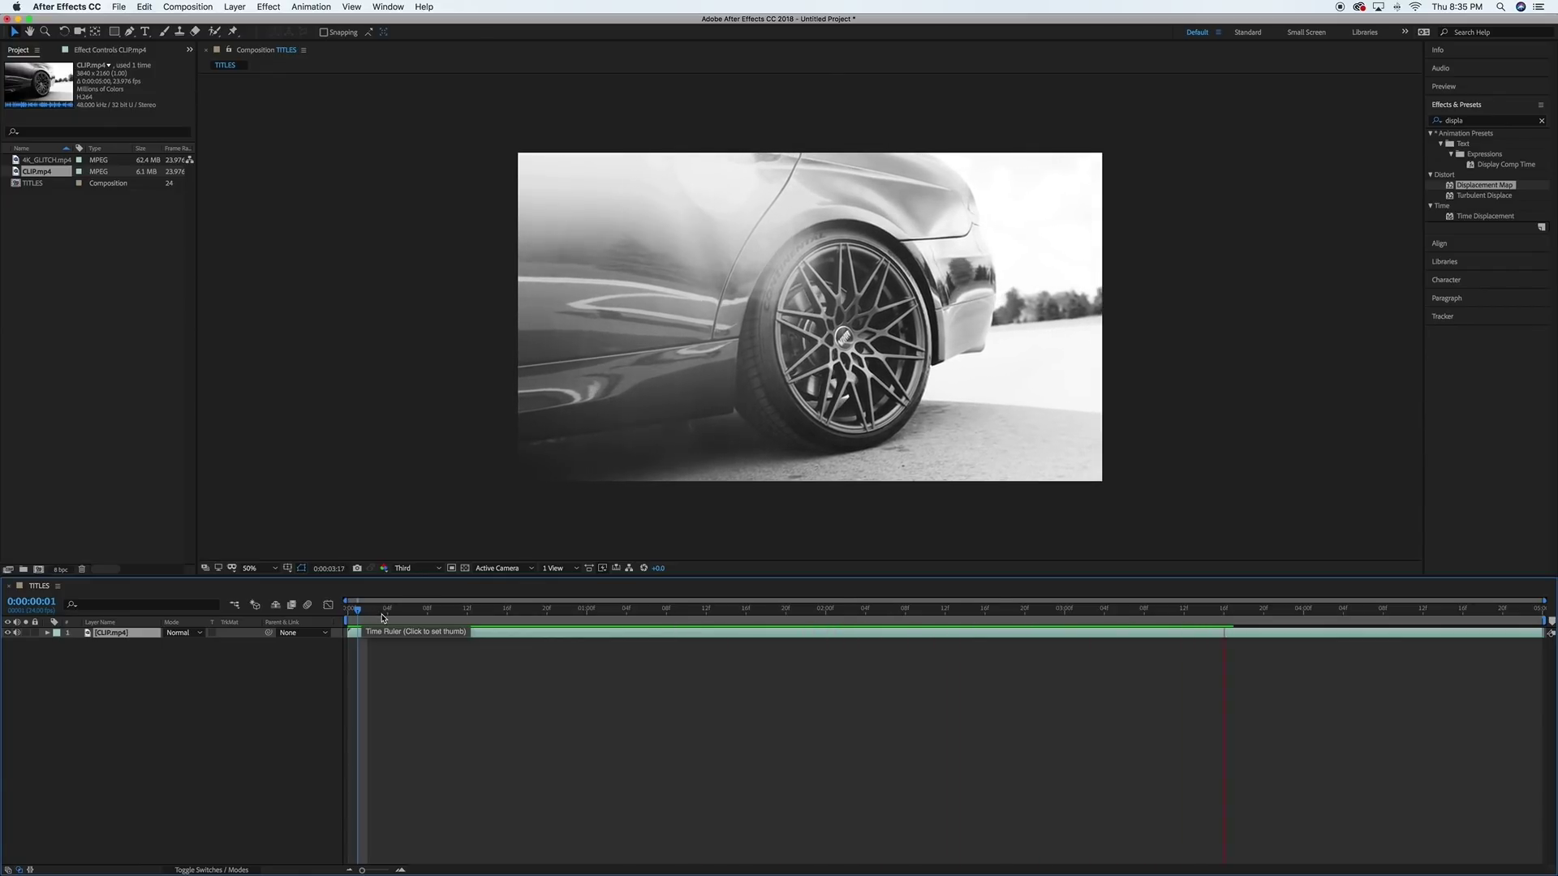
pyautogui.press('space')
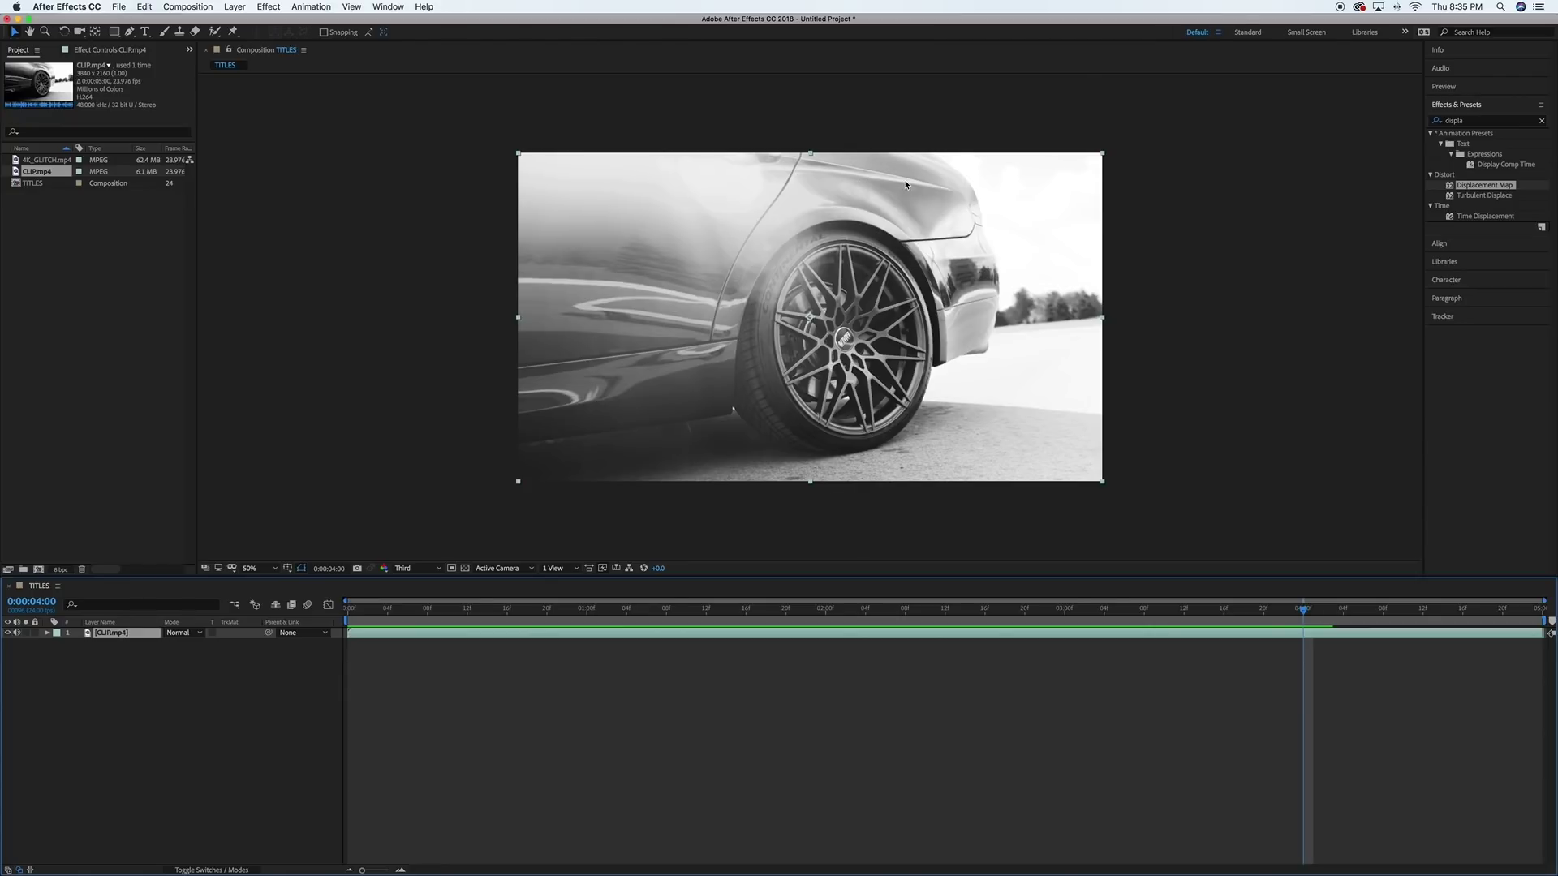
pyautogui.click(865, 132)
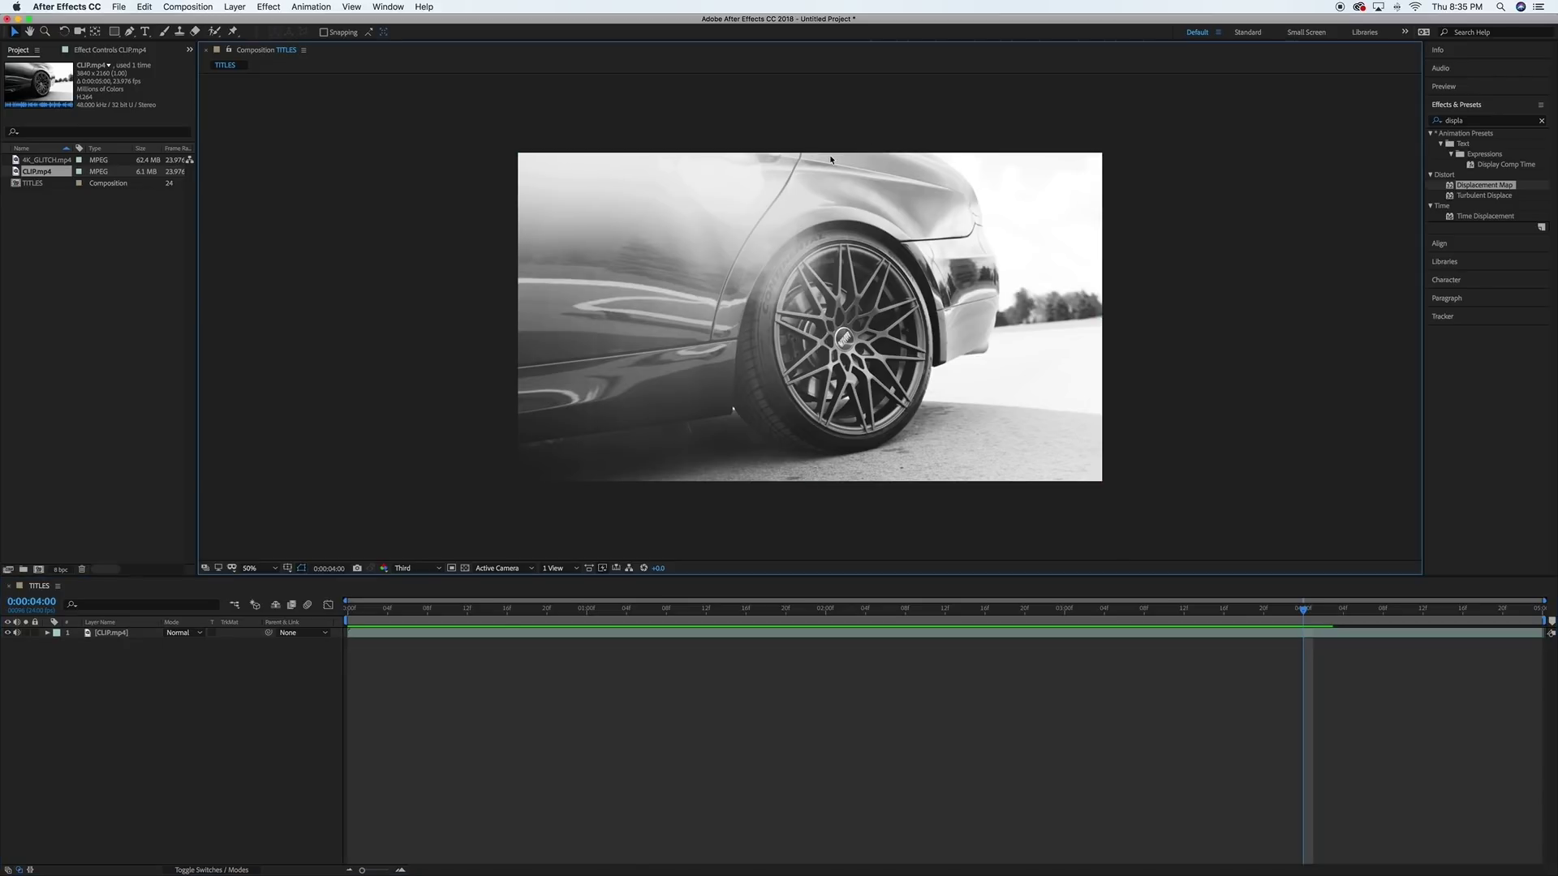
# Duplicate the CLIP.mp4 layer, undoing a trial move so both copies stay centred
pyautogui.click(138, 637)
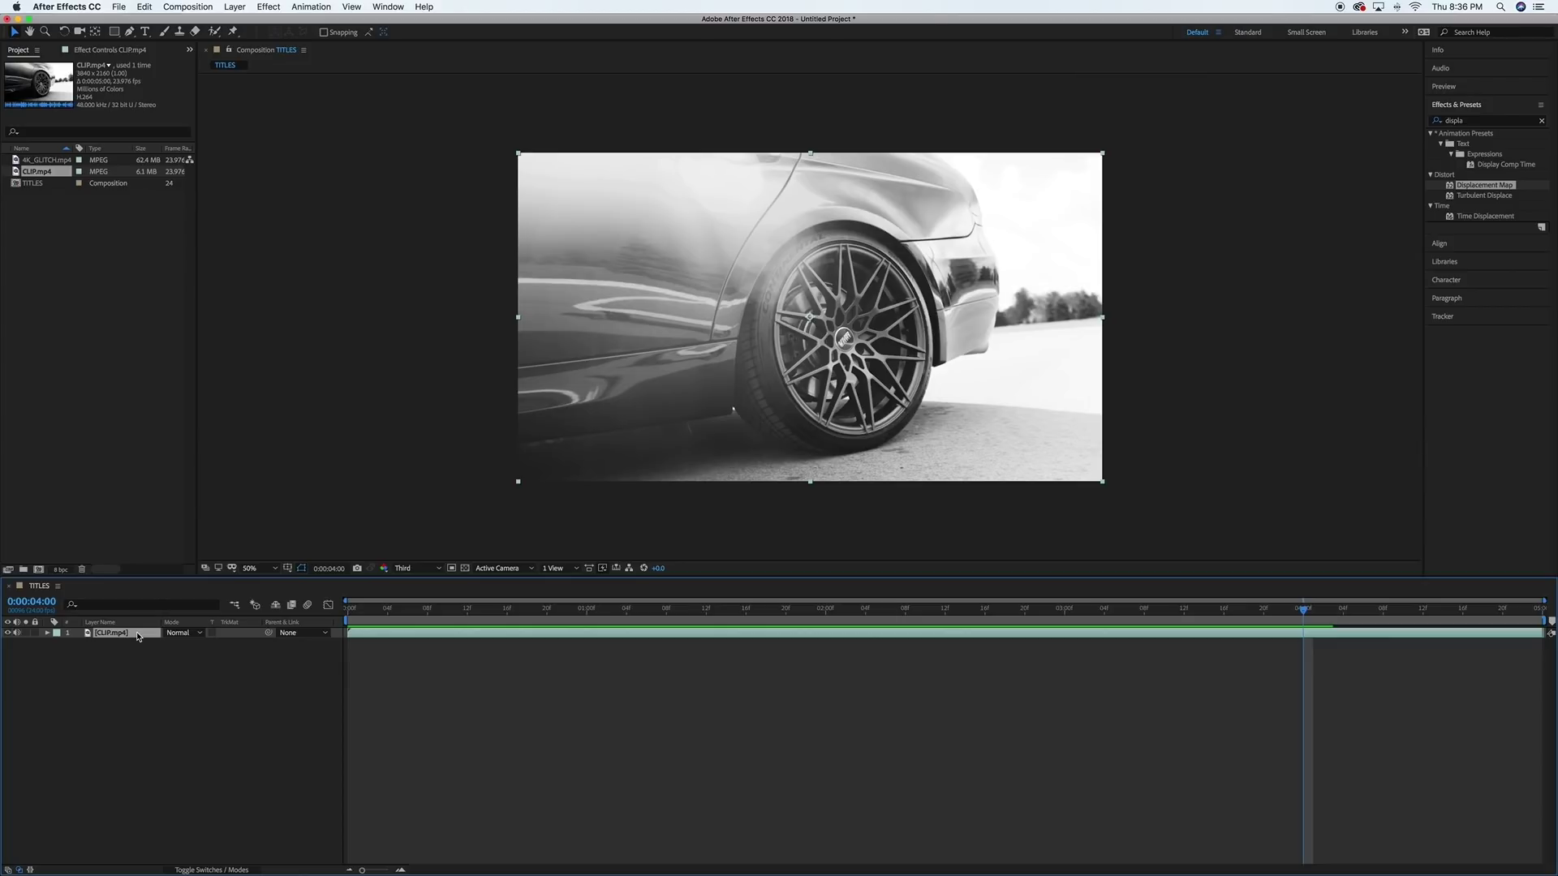
pyautogui.press('super+d')
pyautogui.click(138, 638)
pyautogui.click(138, 633)
pyautogui.moveTo(600, 413); pyautogui.dragTo(752, 408)
pyautogui.press('F2')
pyautogui.click(764, 414)
pyautogui.press('super+z')
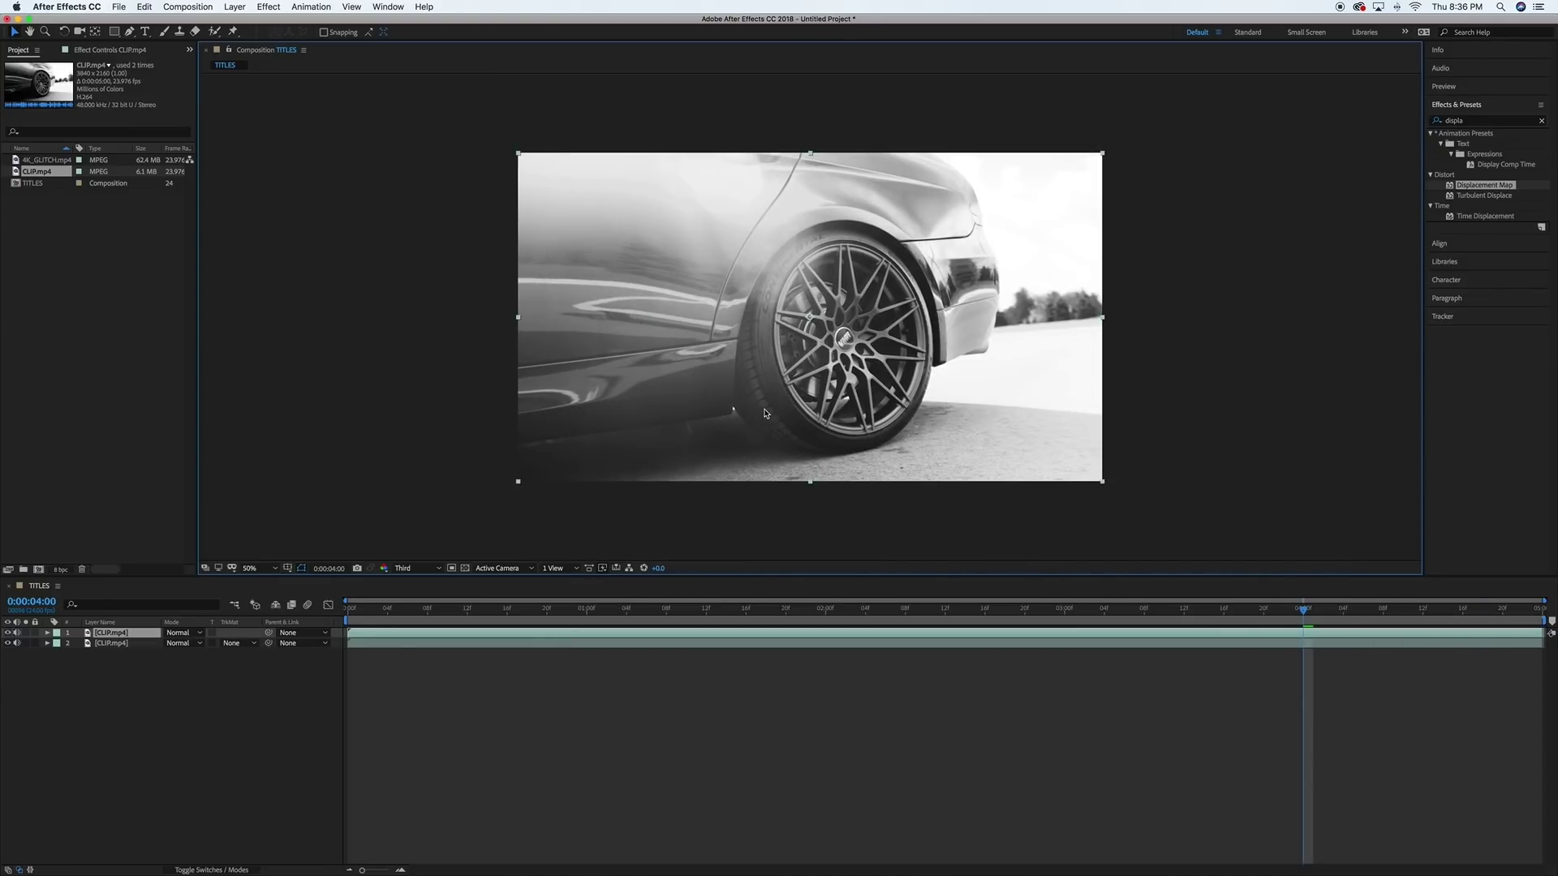
pyautogui.click(414, 473)
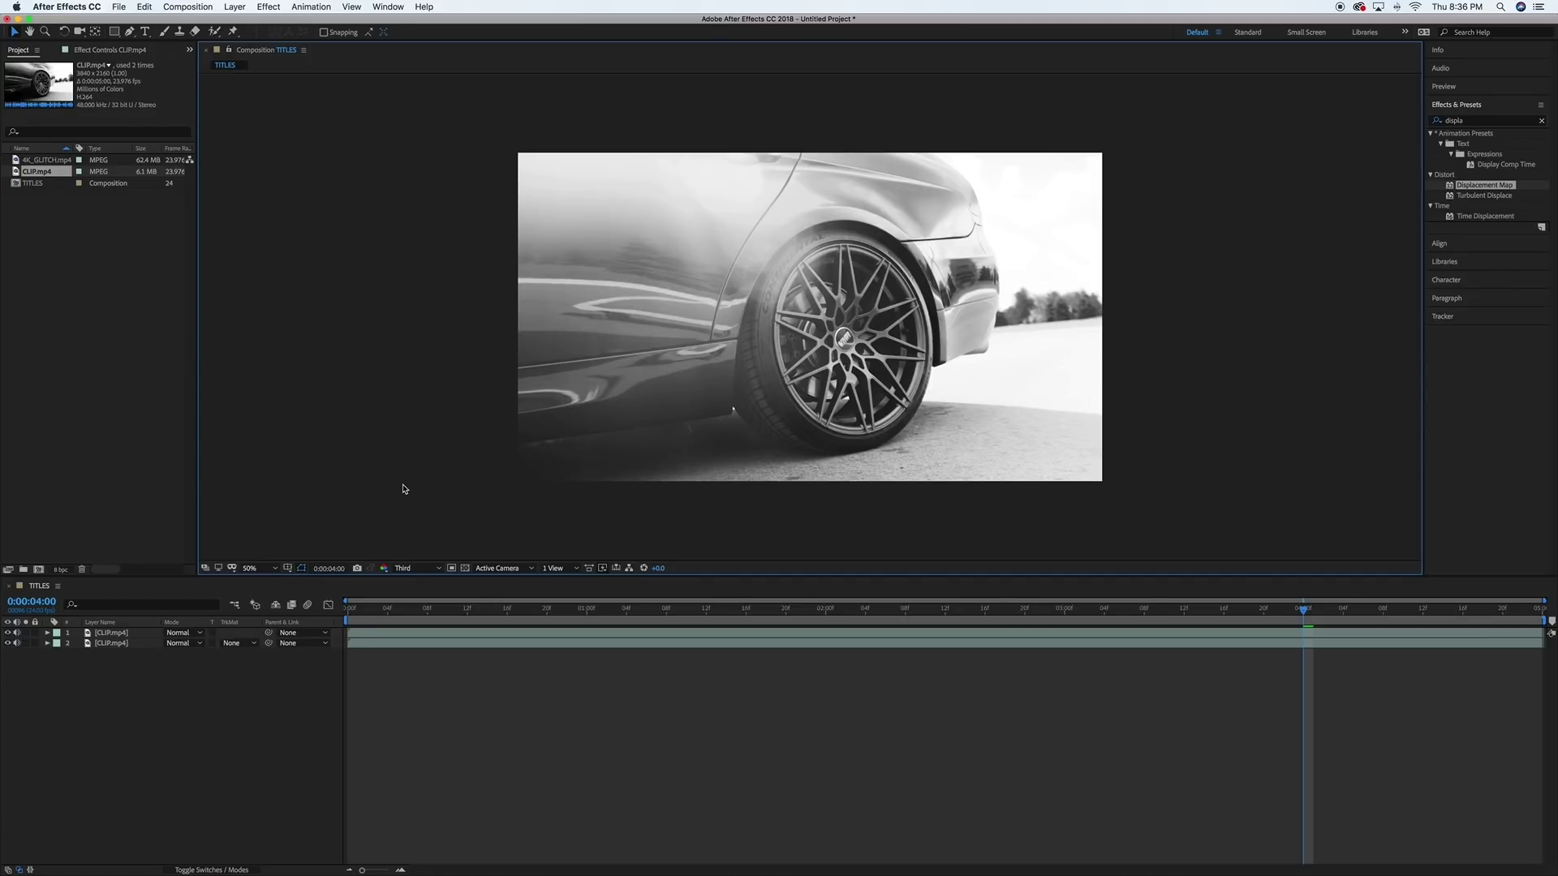
# Draw a red four-point Pen shape over the frame's right side with a slanted left edge
pyautogui.click(129, 32)
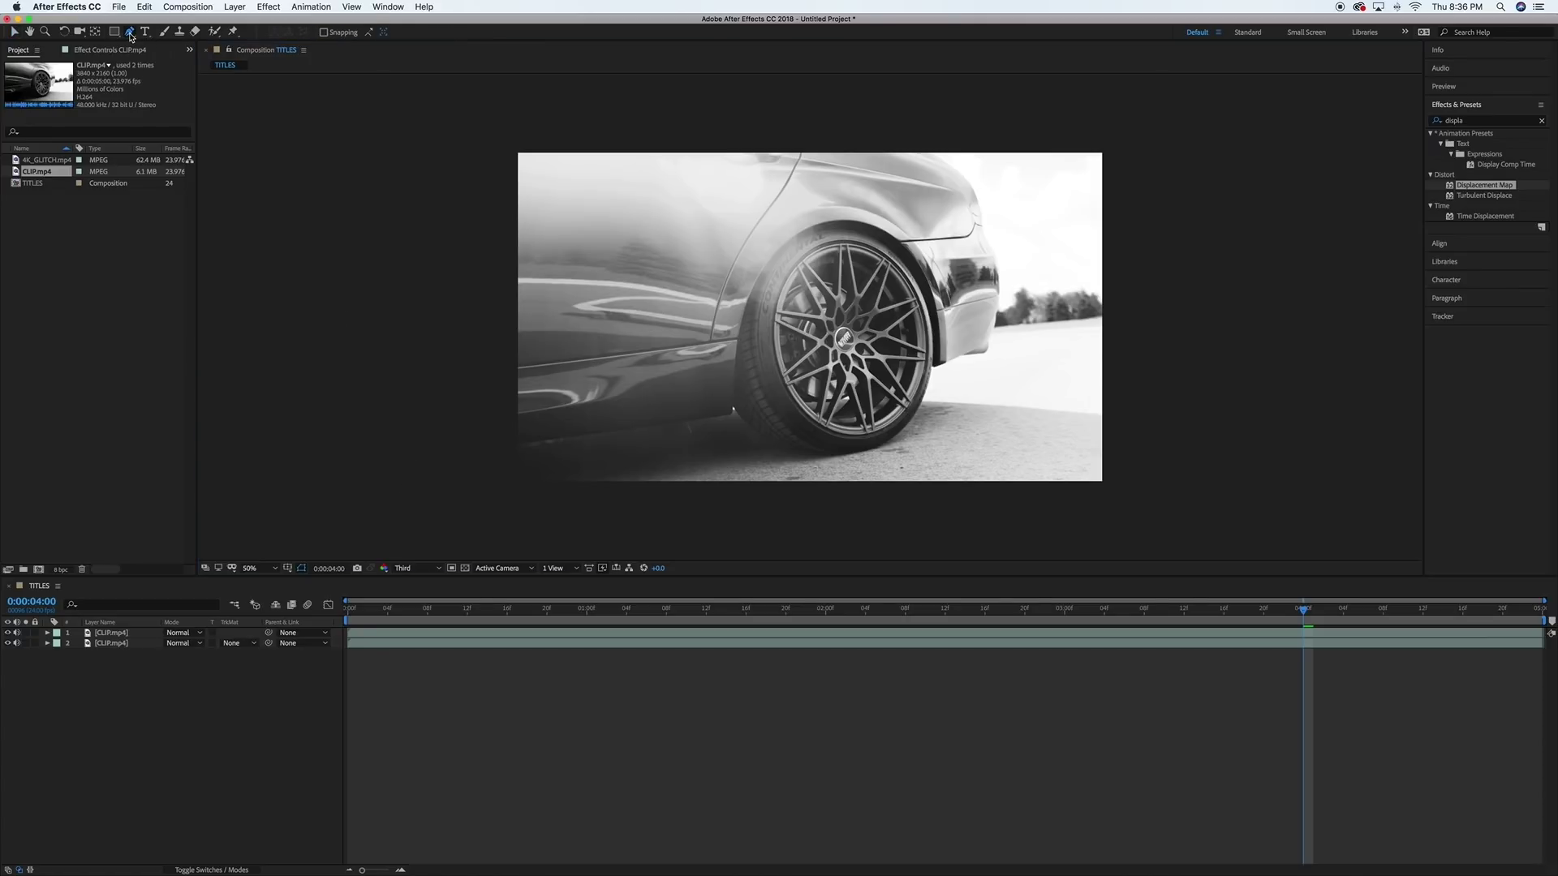
pyautogui.click(903, 118)
pyautogui.click(802, 491)
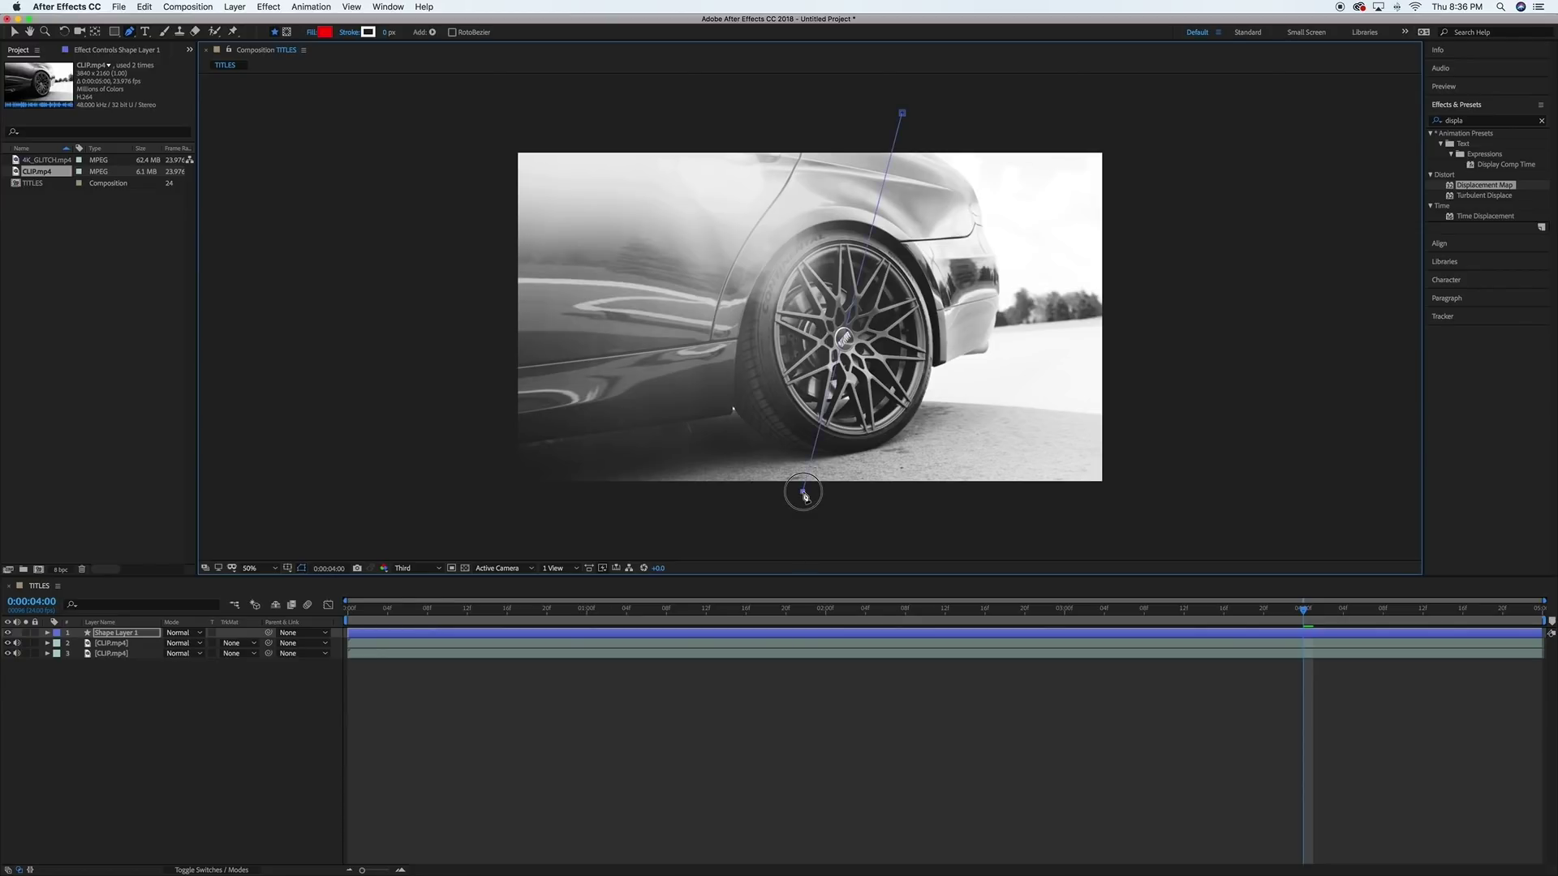
pyautogui.click(1149, 499)
pyautogui.click(1141, 123)
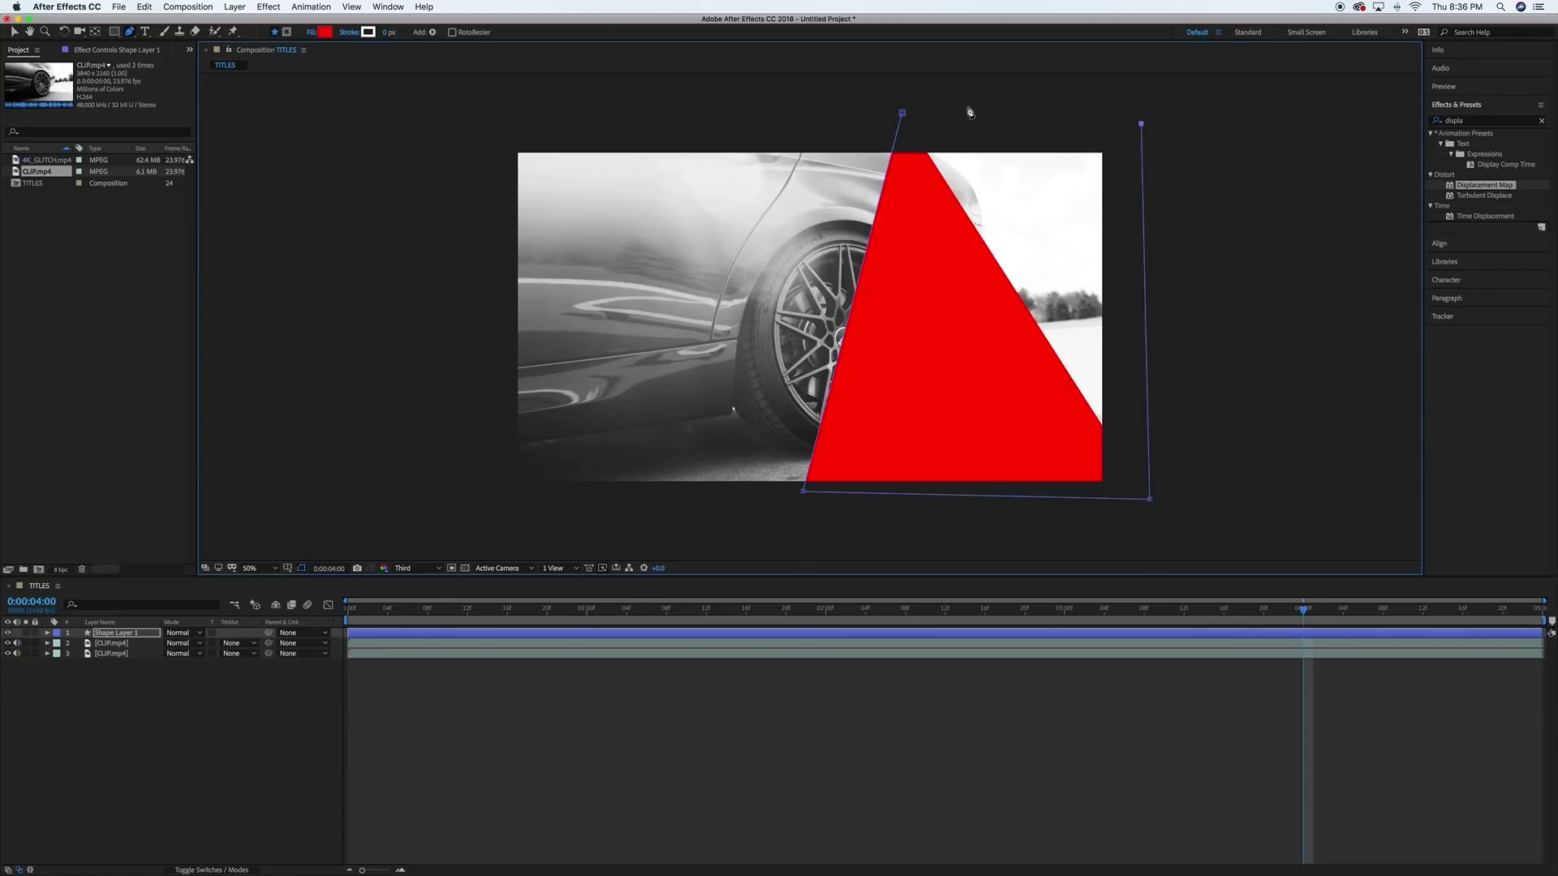
pyautogui.click(903, 113)
pyautogui.click(903, 115)
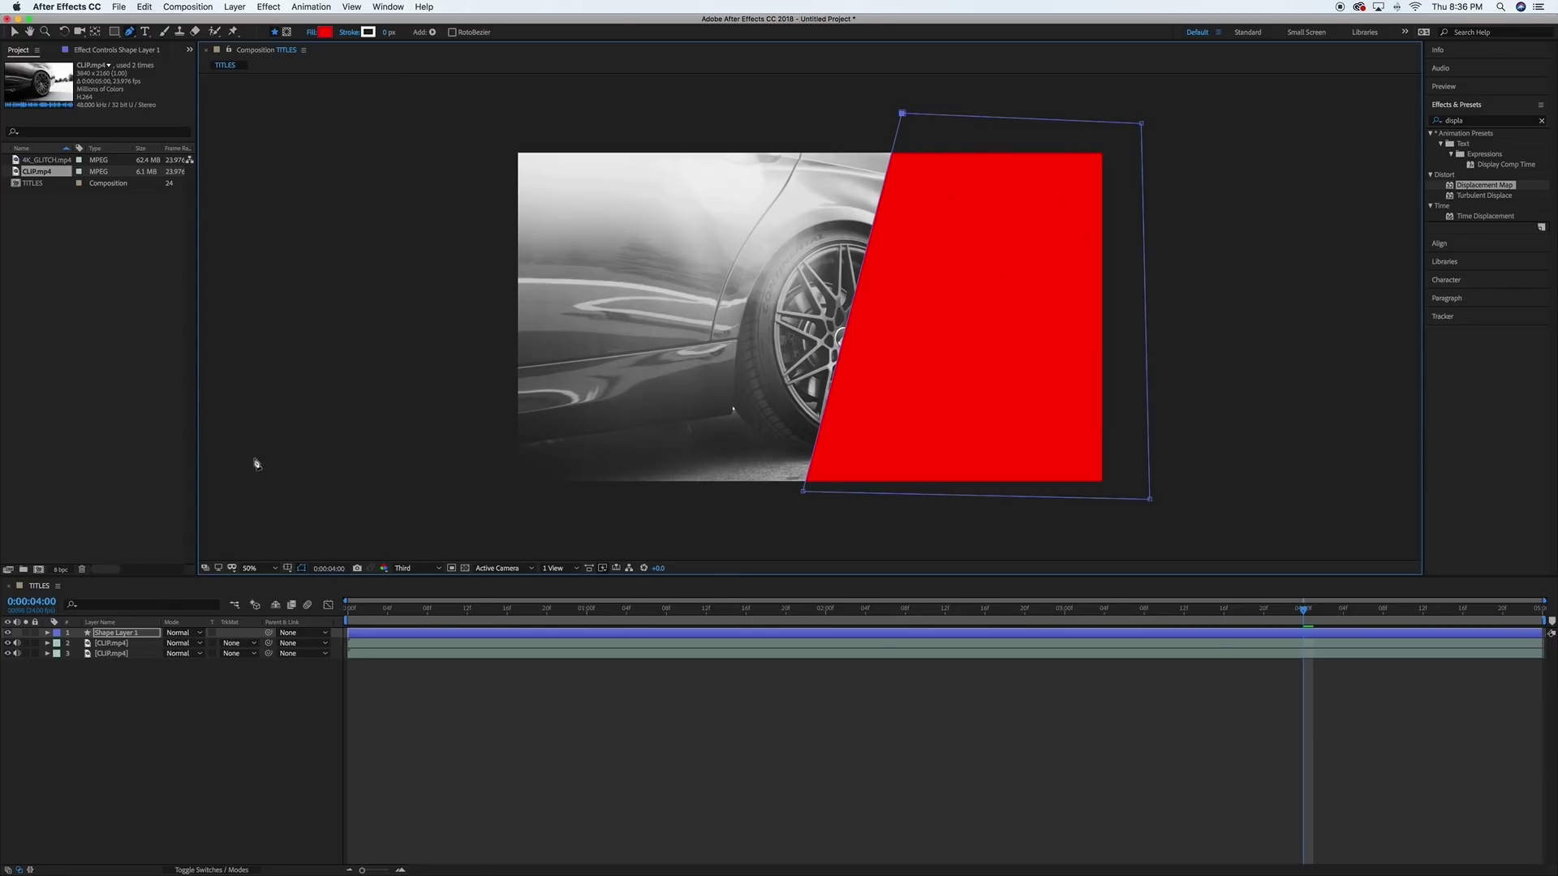
pyautogui.click(134, 645)
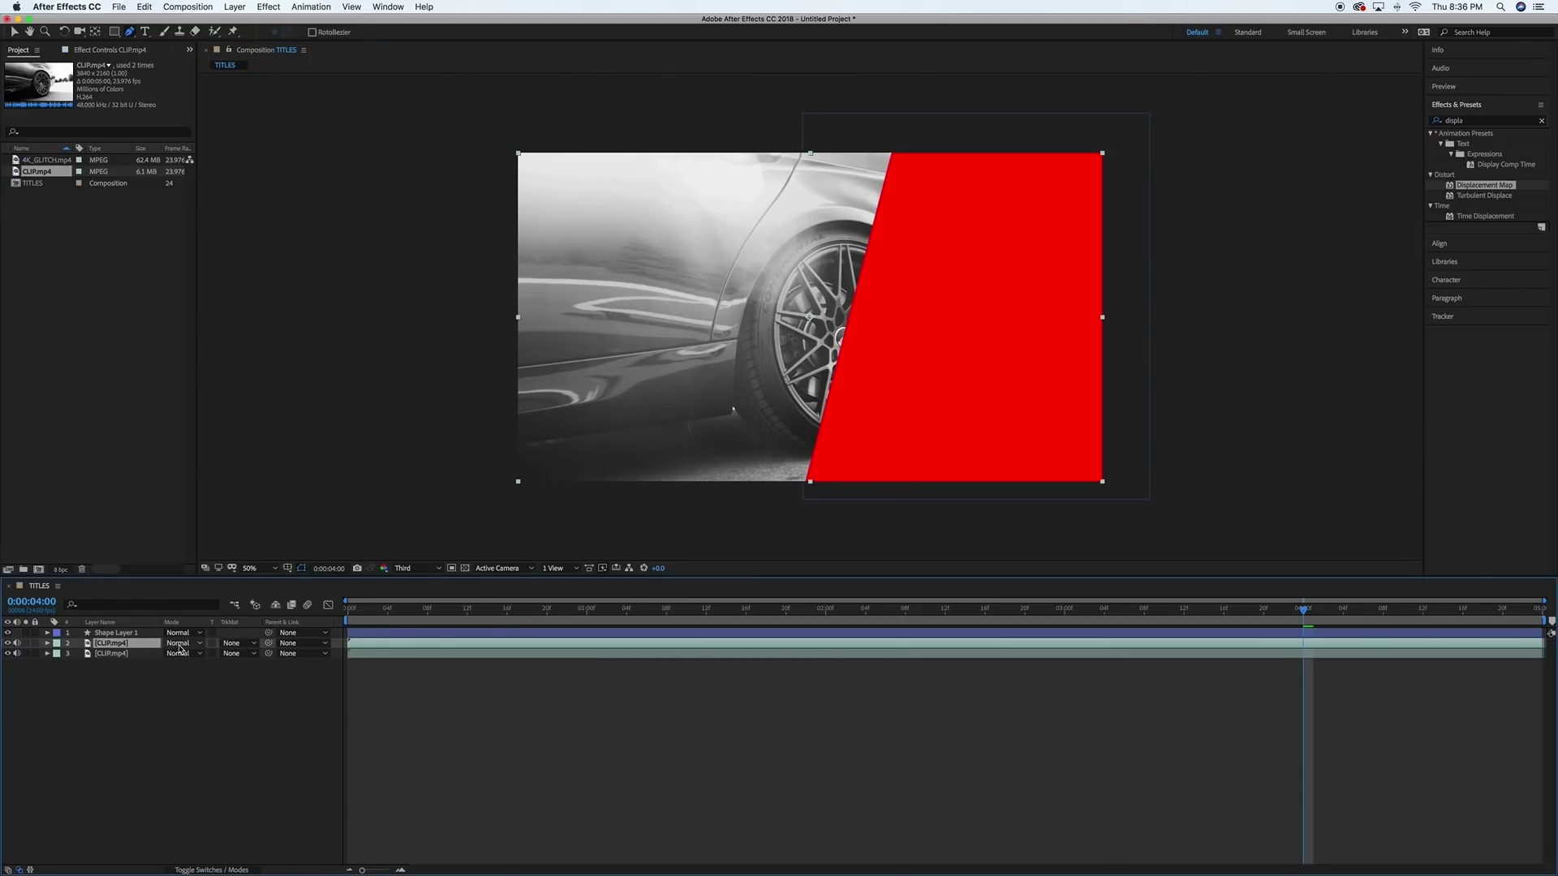
# Set the middle CLIP.mp4 layer's track matte to Alpha Matte 'Shape Layer 1'
pyautogui.click(233, 645)
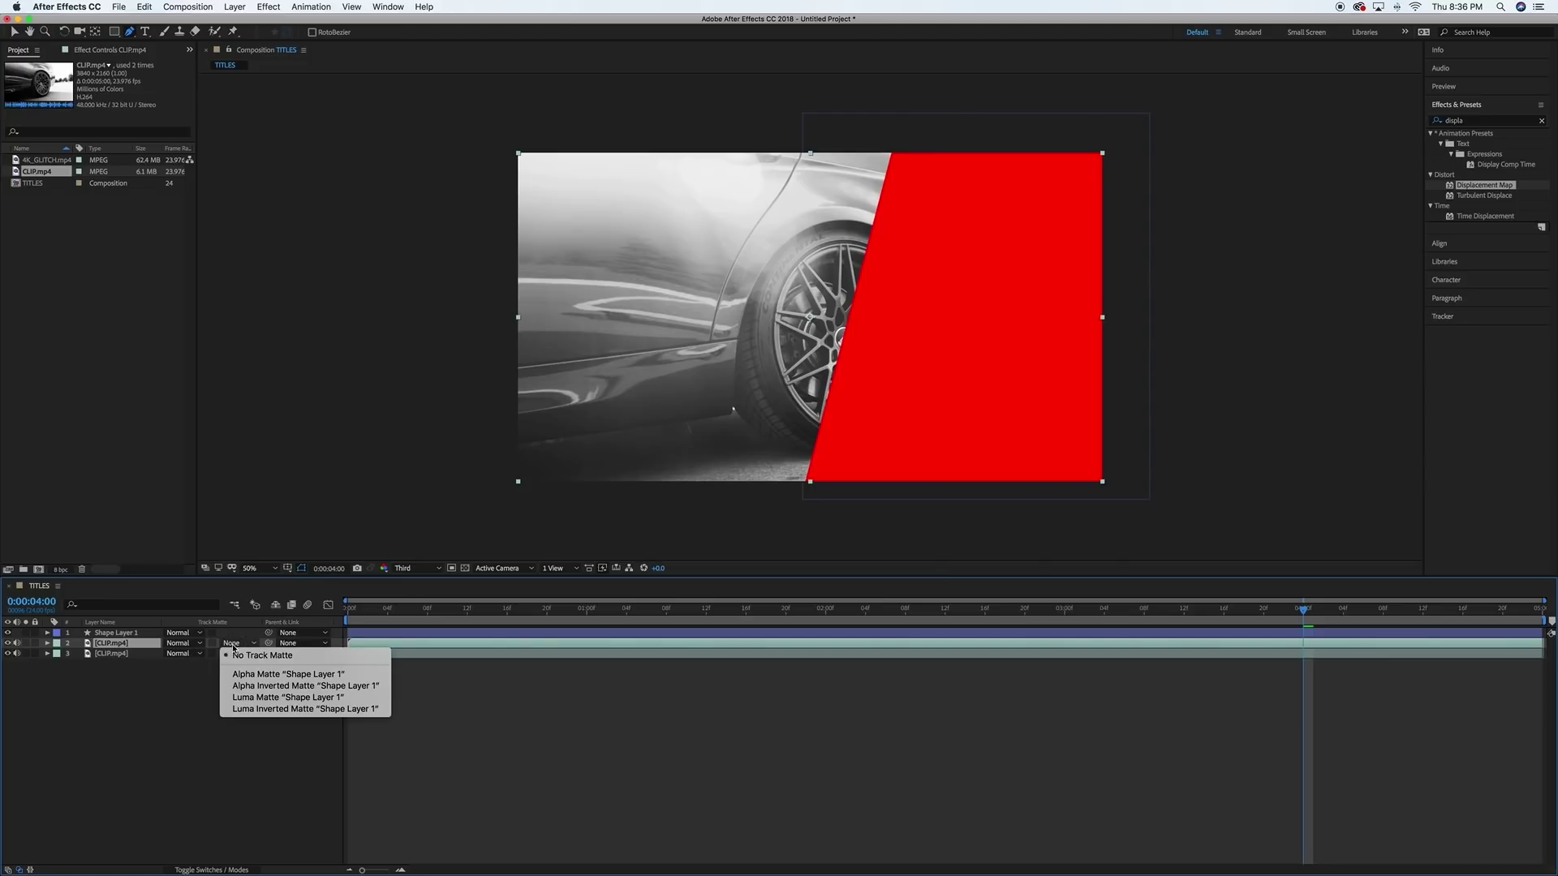
pyautogui.click(242, 676)
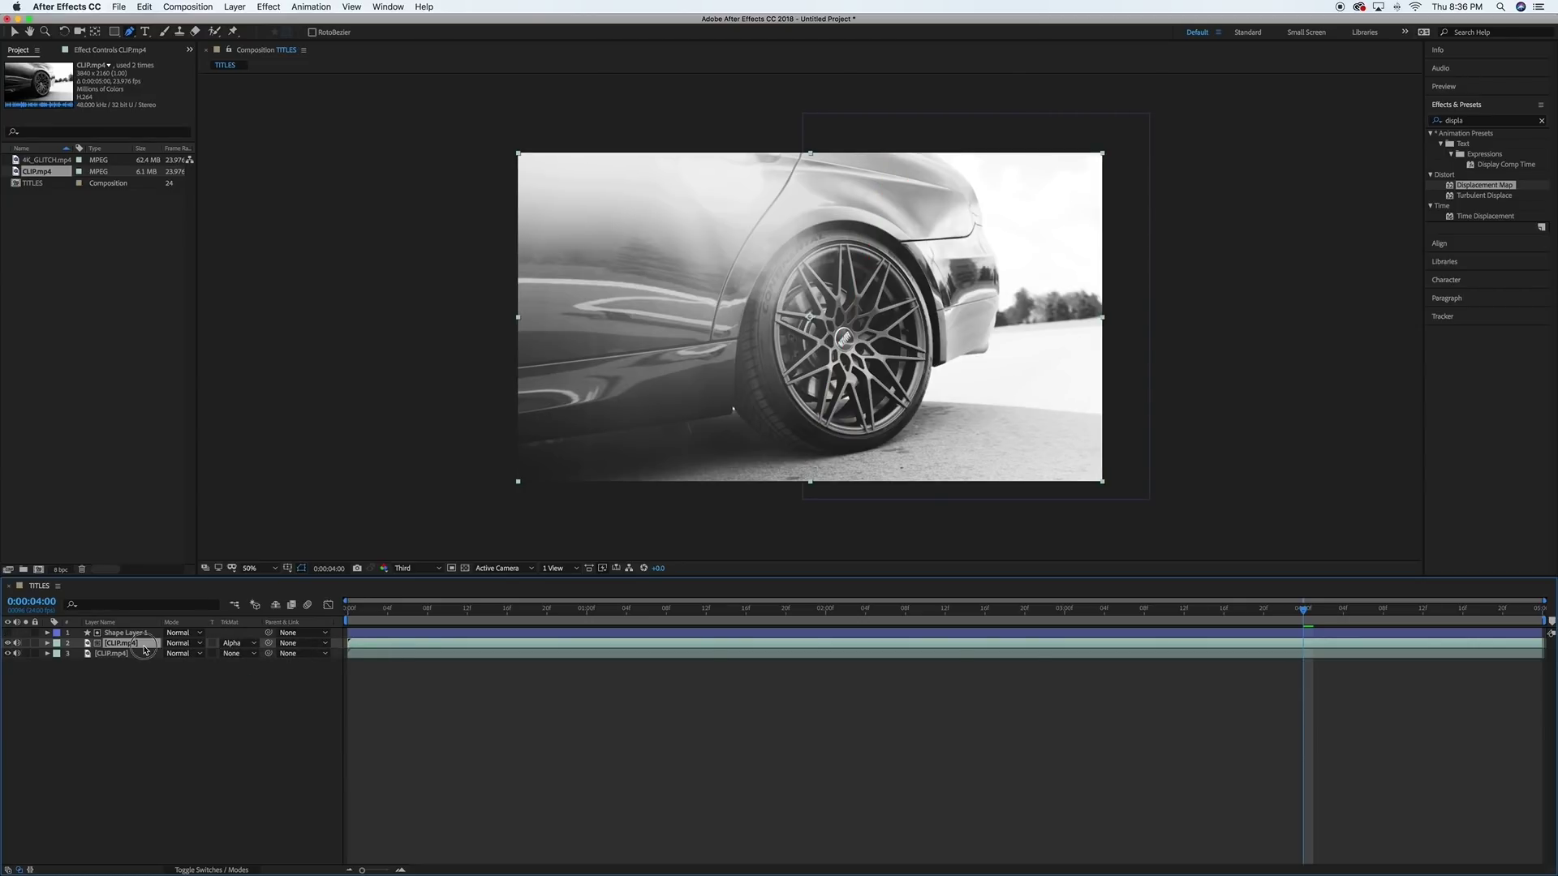
# Scale the upper car clip layer to 120%
pyautogui.press('s')
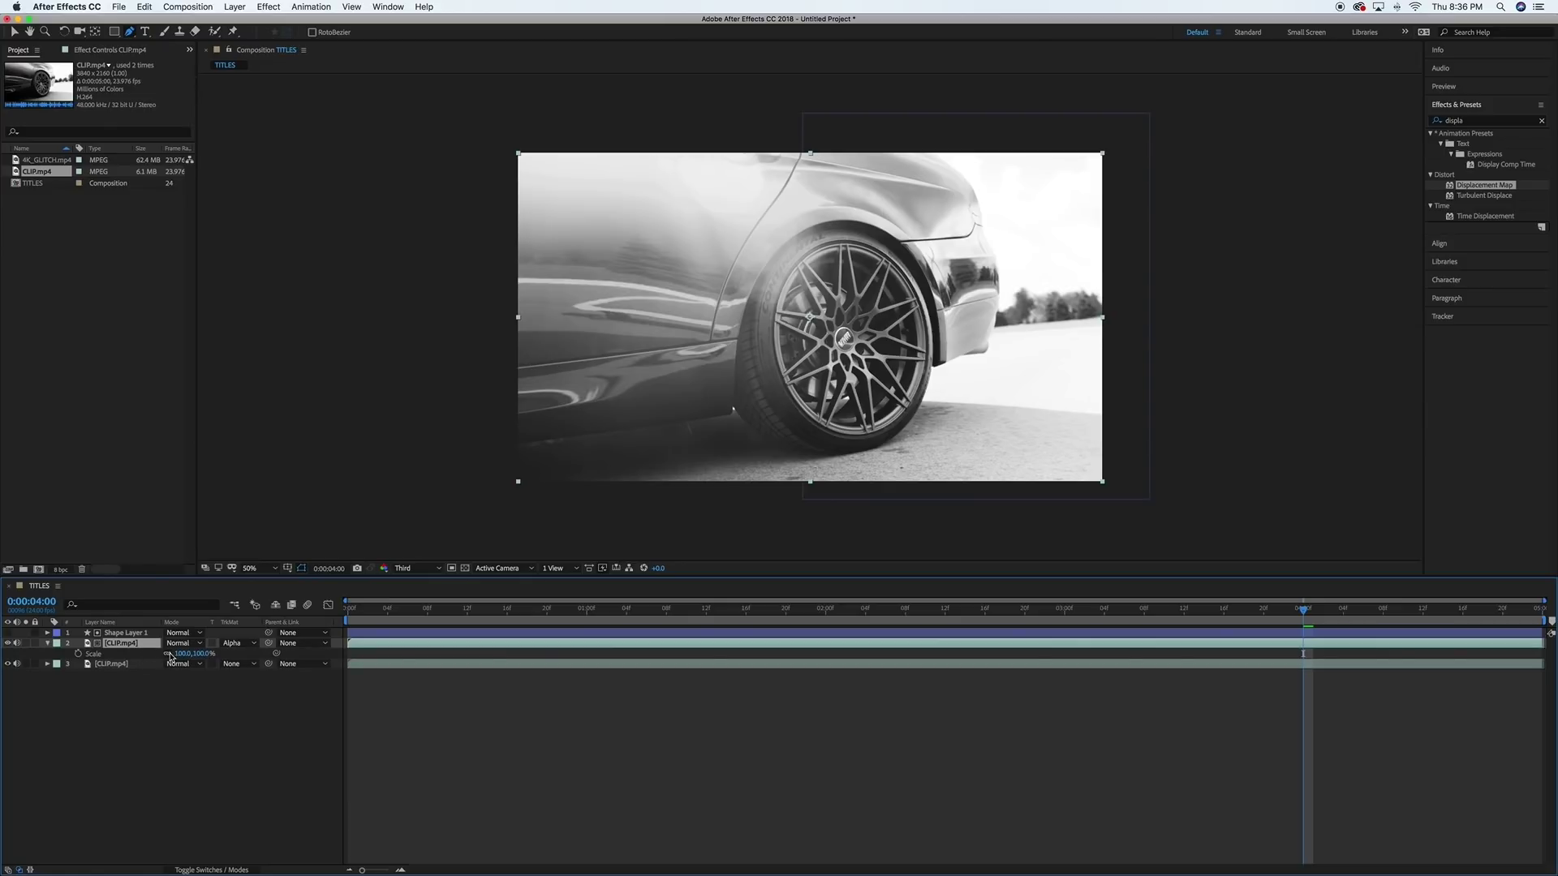
pyautogui.click(181, 654)
pyautogui.write('120')
pyautogui.press('Return')
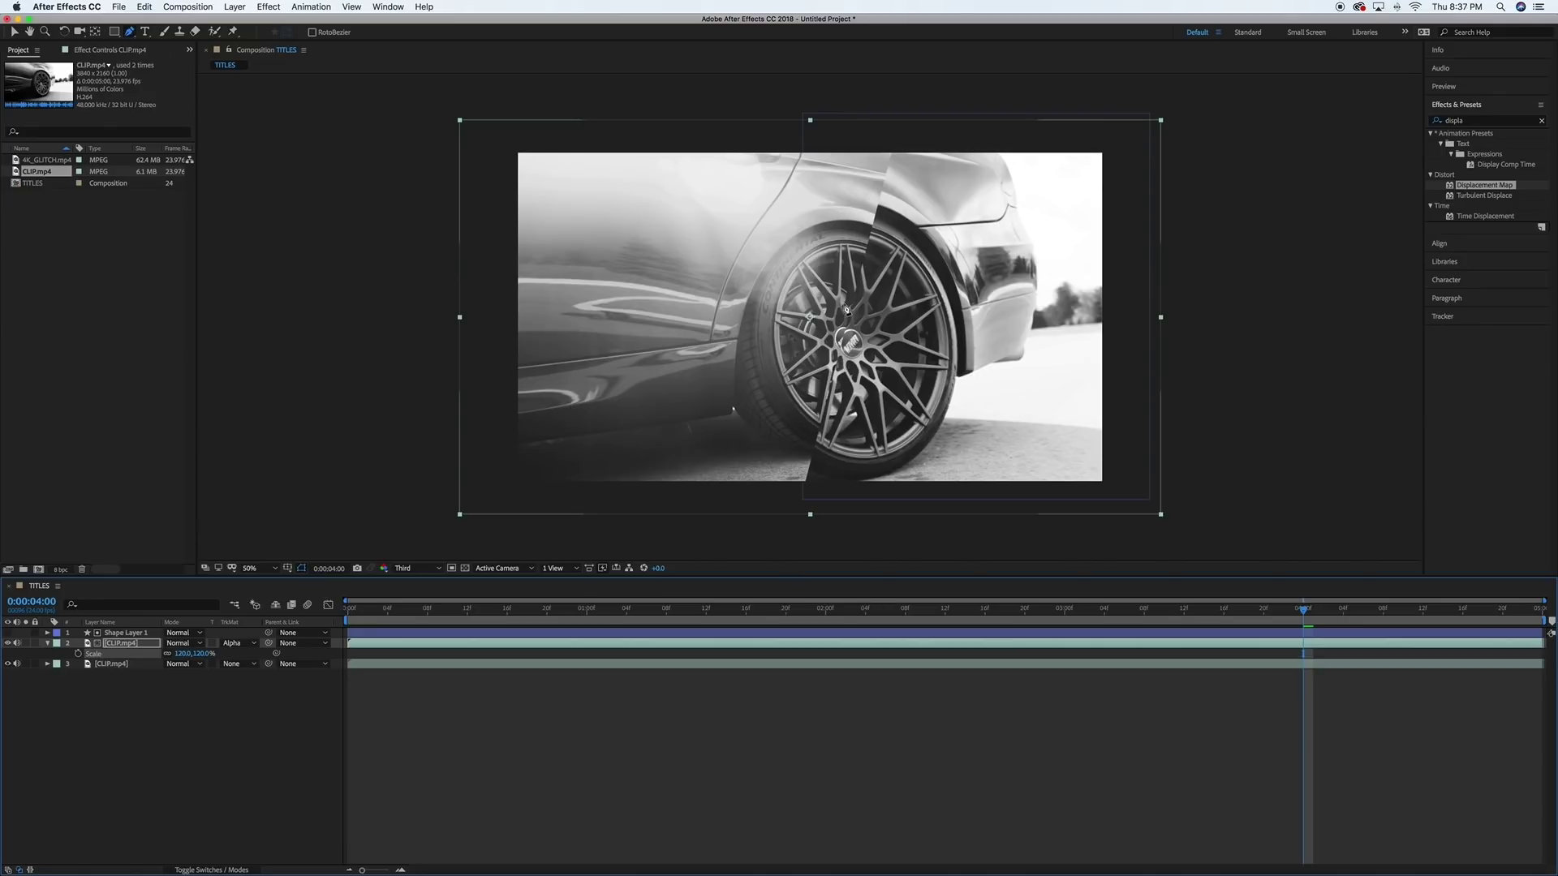
# Nudge the upper clip's Position slightly up to 1884, 1055 and preview from the start
pyautogui.press('p')
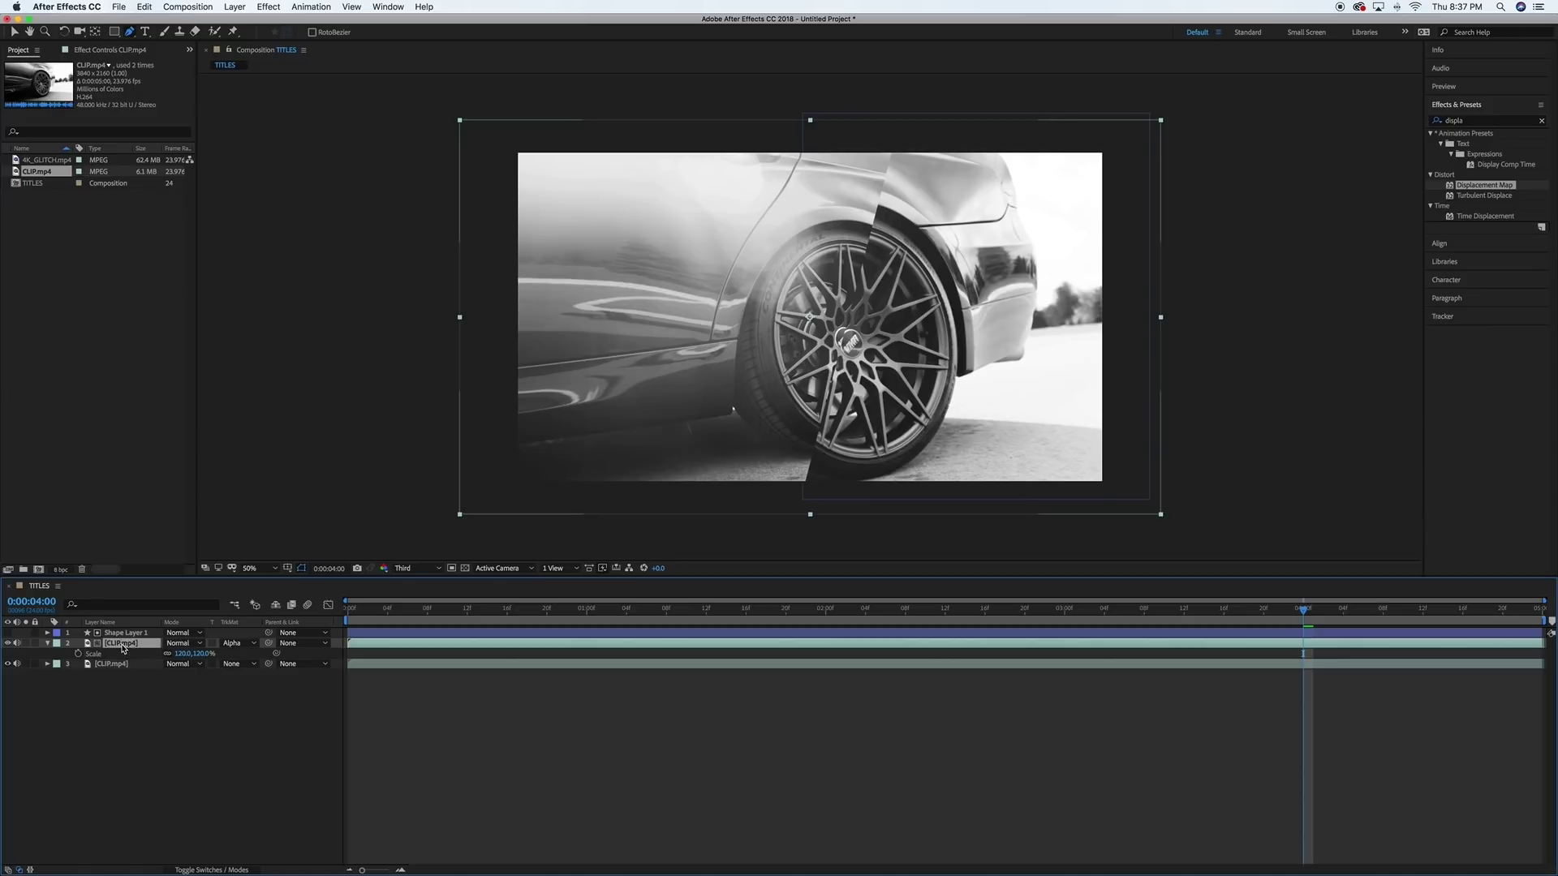
pyautogui.moveTo(195, 653)
pyautogui.mouseDown()
pyautogui.moveTo(151, 657)
pyautogui.moveTo(198, 655)
pyautogui.mouseUp()
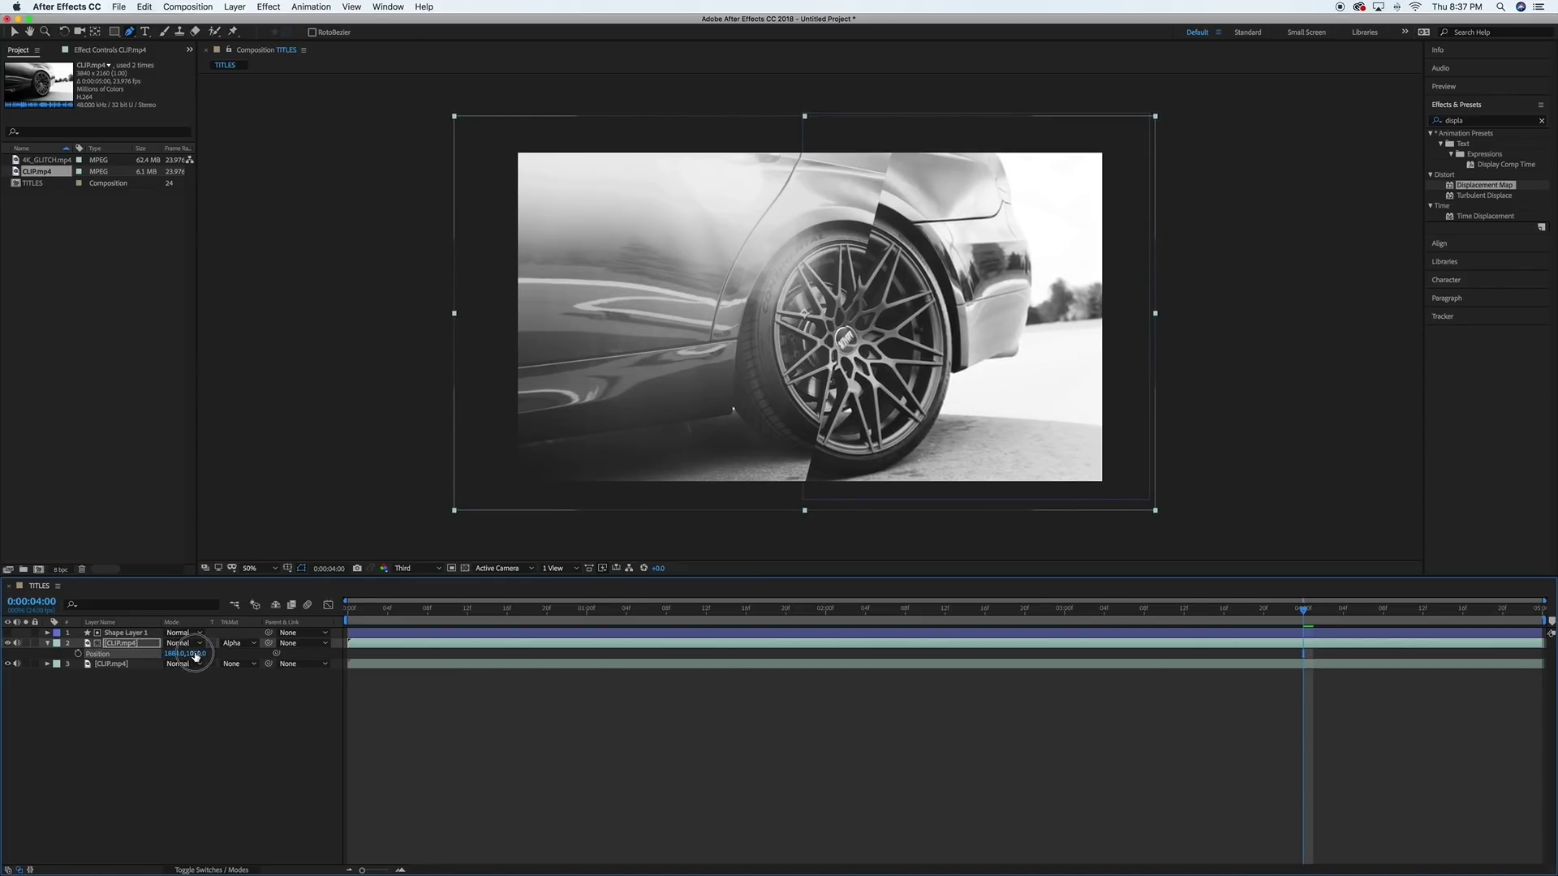
pyautogui.click(357, 611)
pyautogui.press('space')
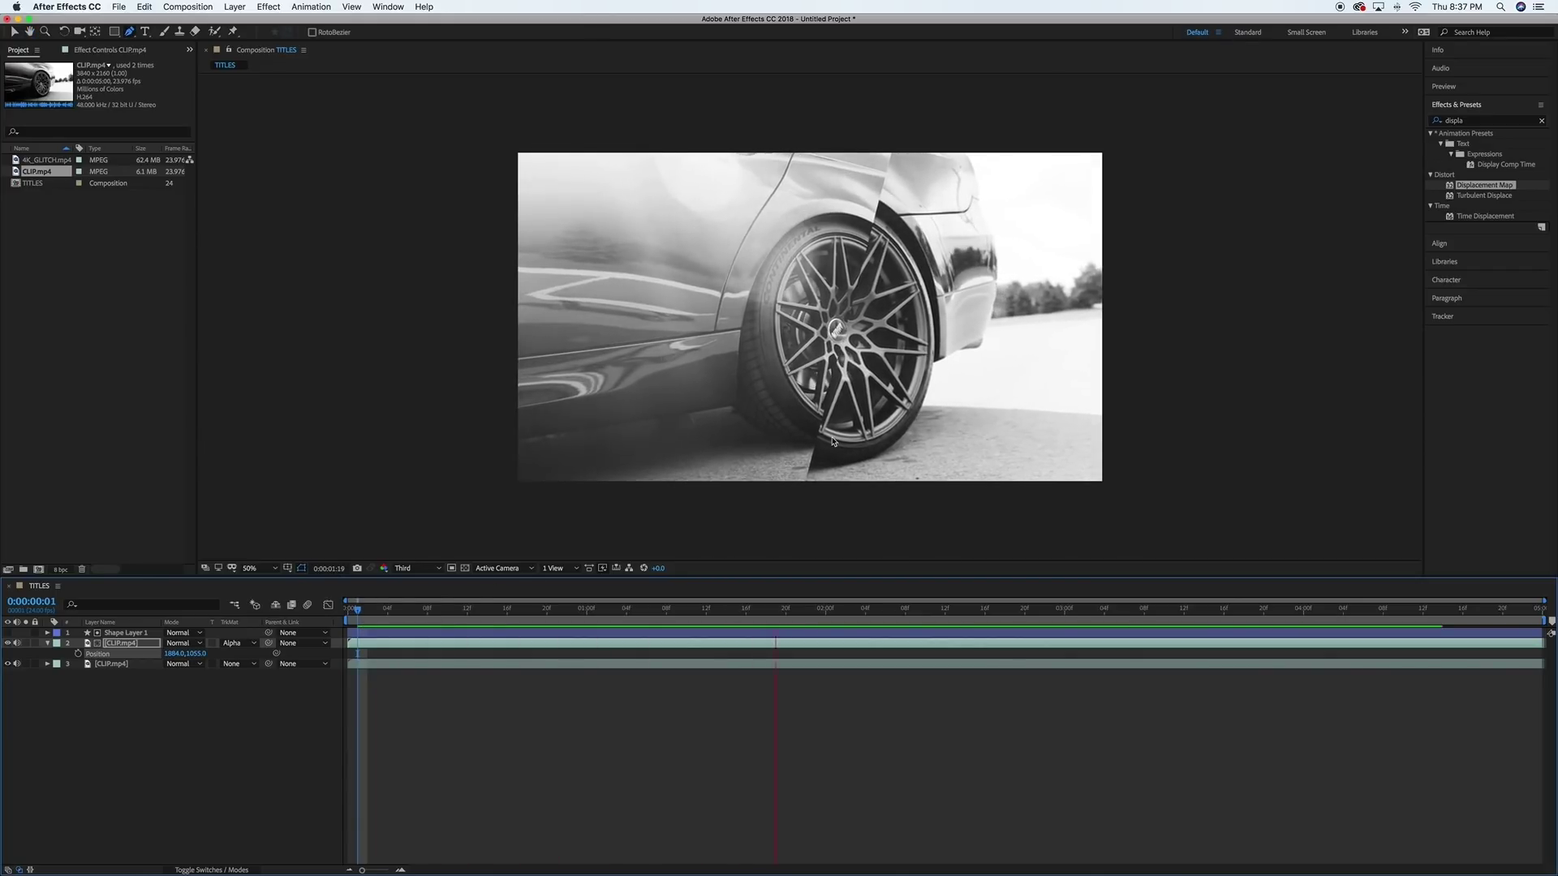
pyautogui.press('space')
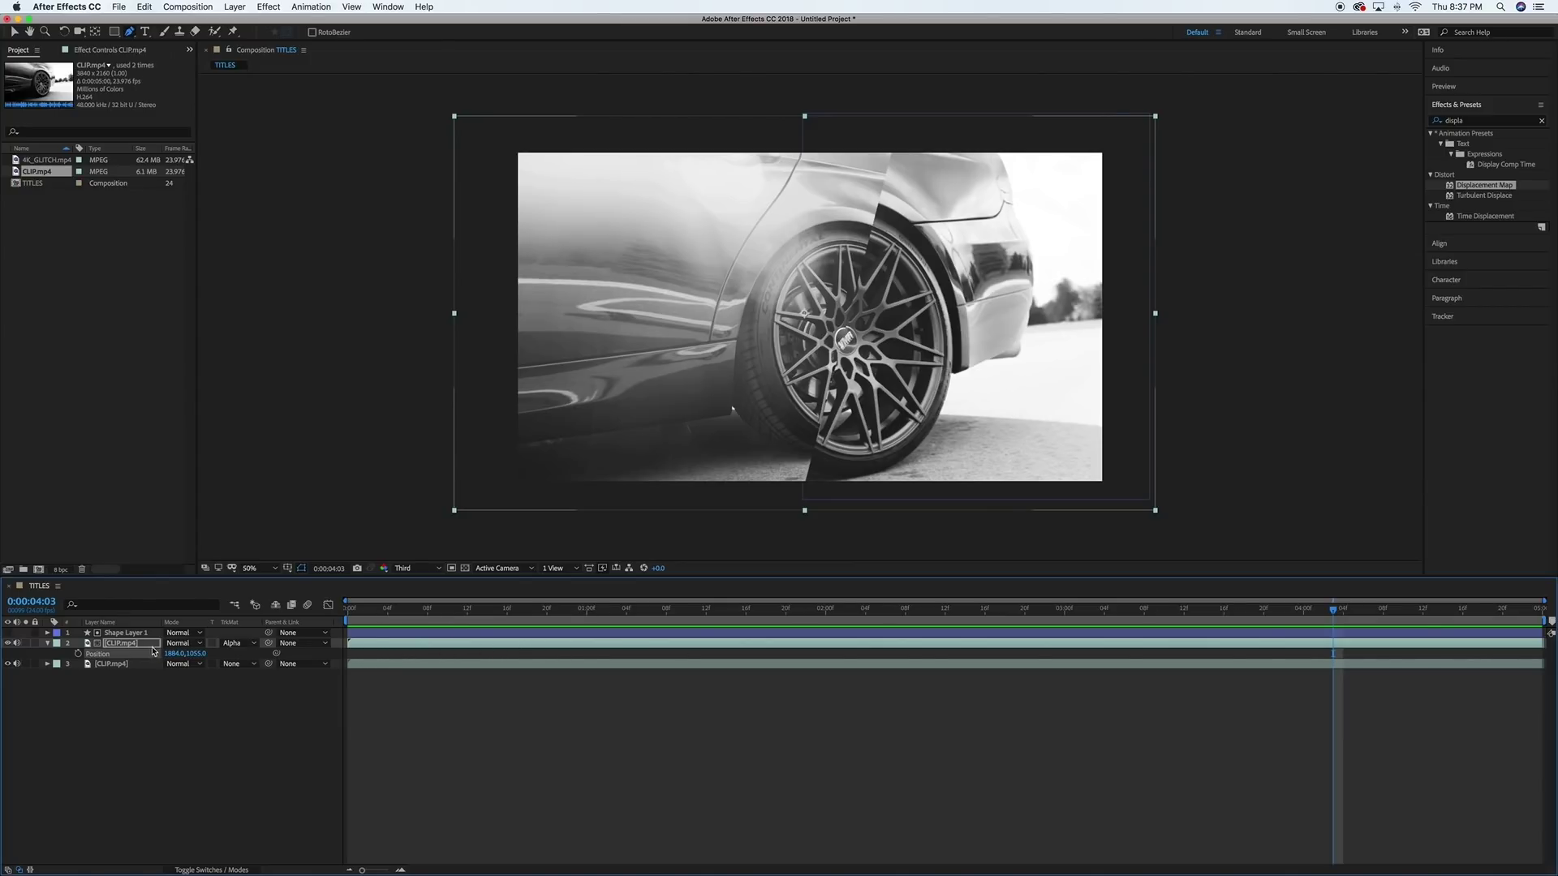
# Trim the upper clip's in-point so it starts later, then preview the result
pyautogui.moveTo(349, 643); pyautogui.dragTo(785, 641)
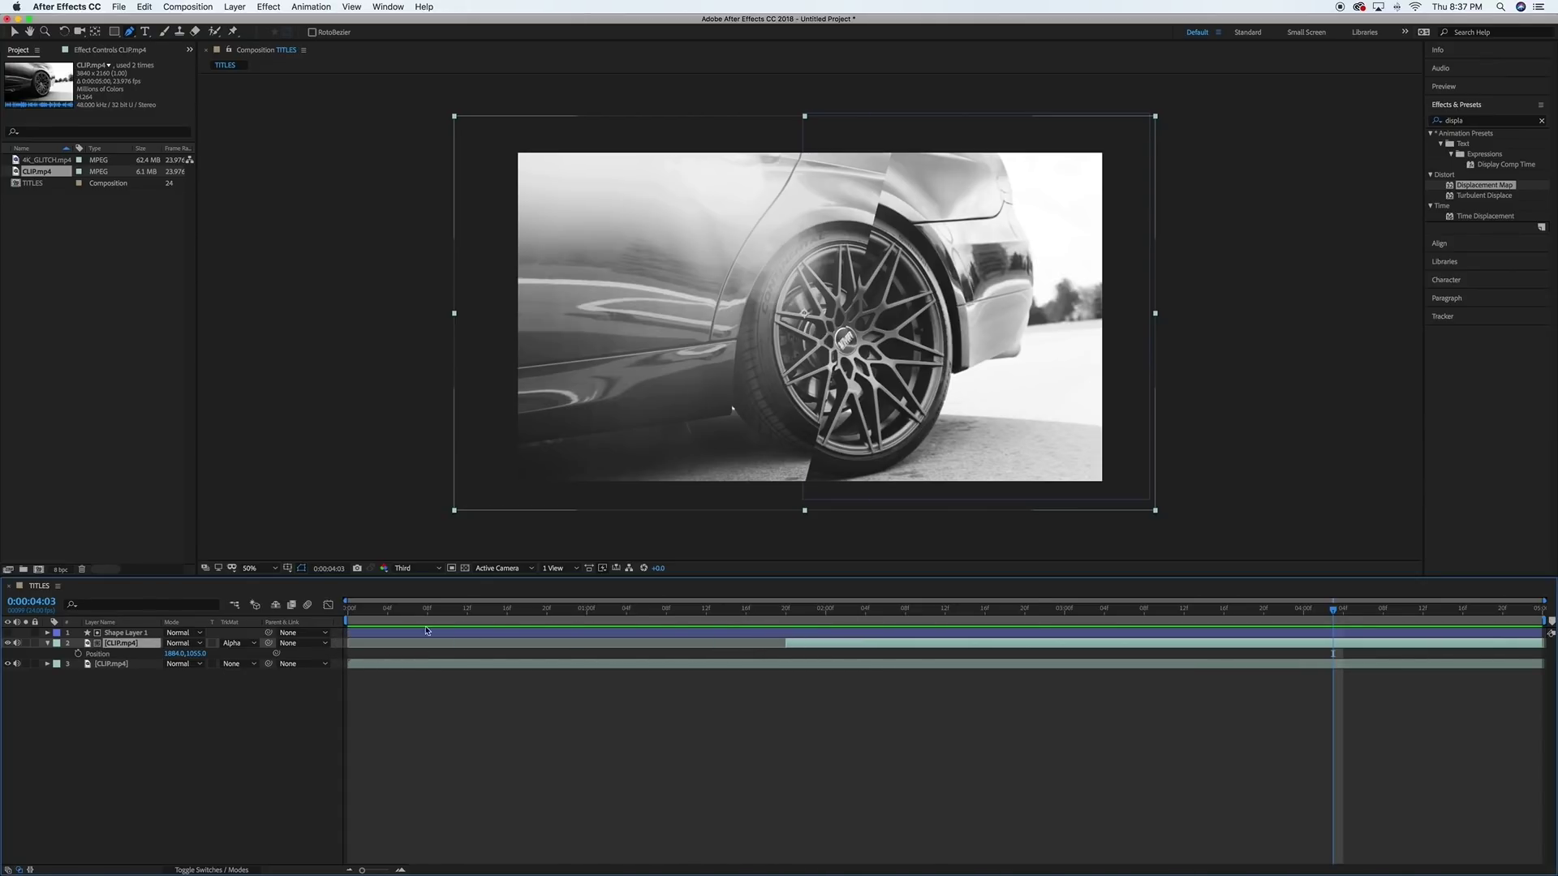
pyautogui.click(362, 615)
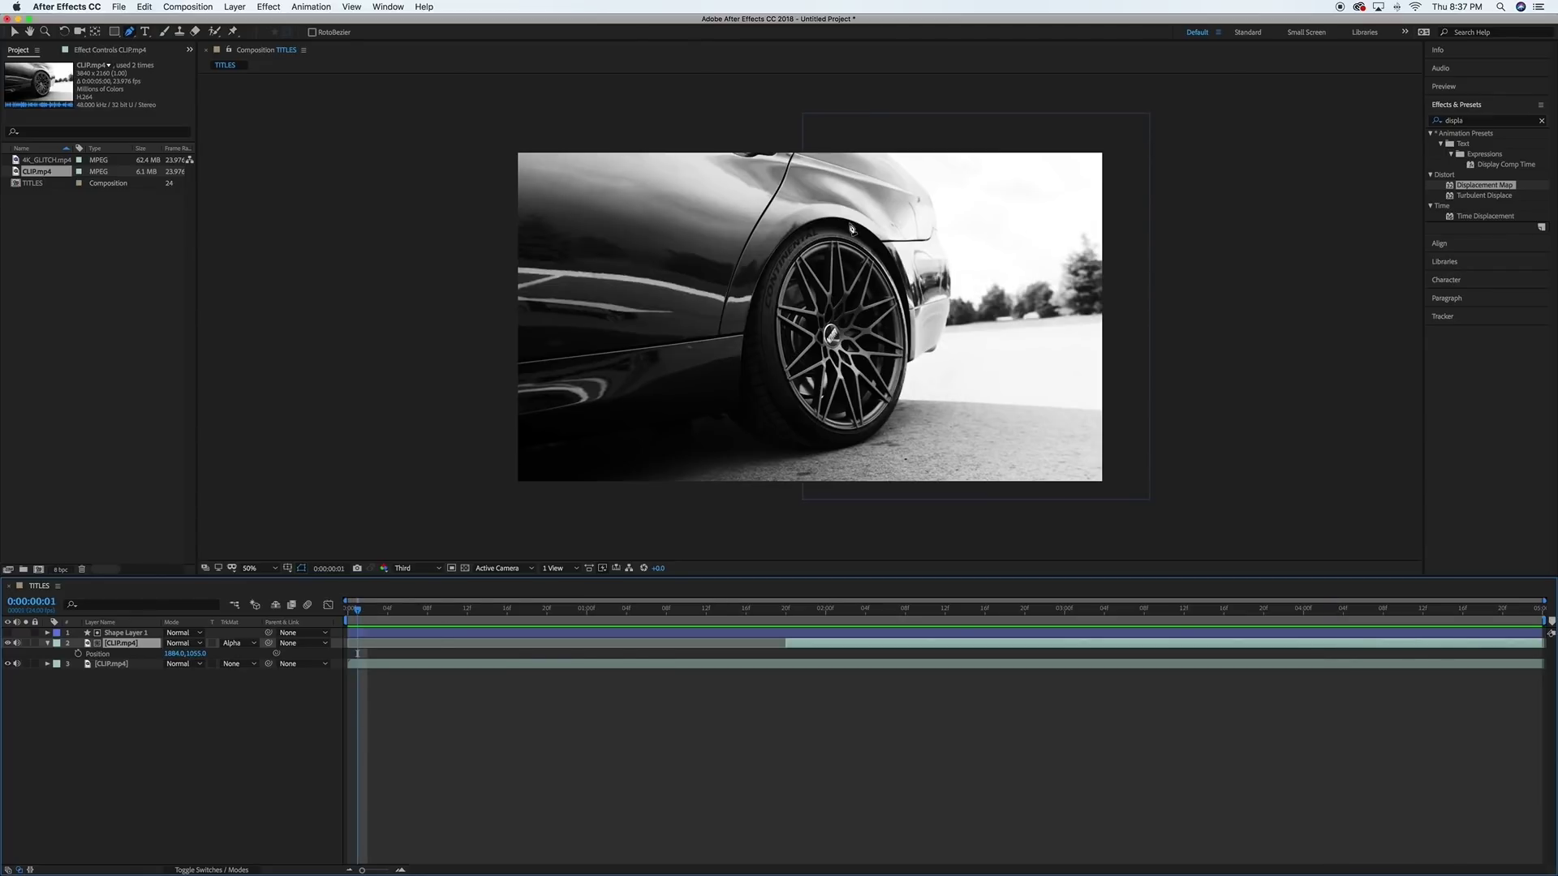
pyautogui.press('space')
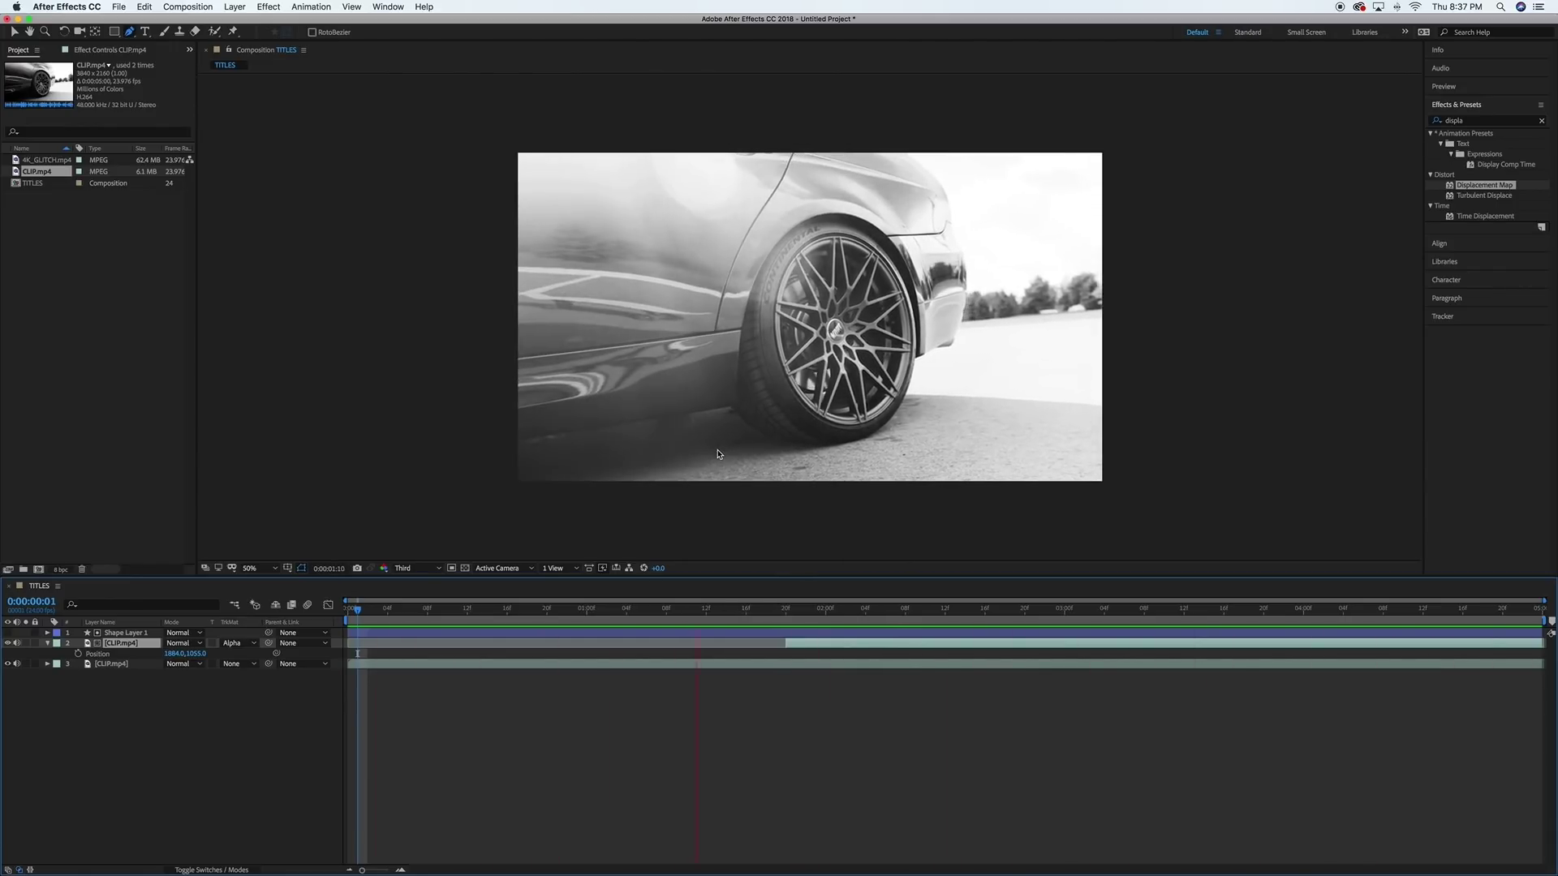
pyautogui.press('space')
pyautogui.press('v')
pyautogui.click(288, 190)
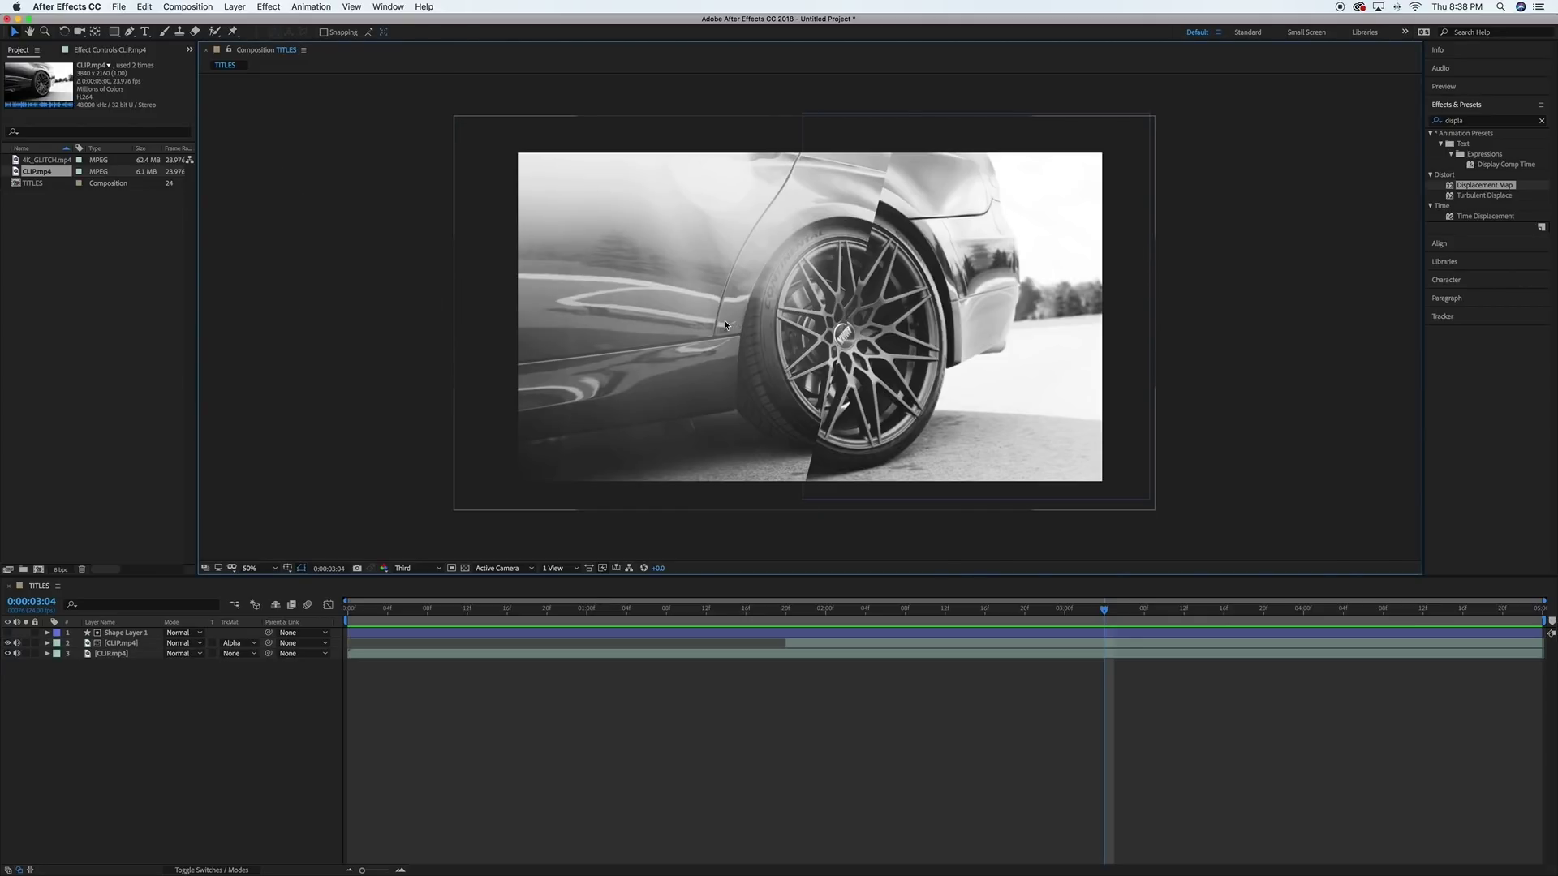
# Add a full-frame 3840 x 2160 Deep Royal Blue (hex 003B67) solid on top
pyautogui.click(234, 7)
pyautogui.moveTo(254, 24)
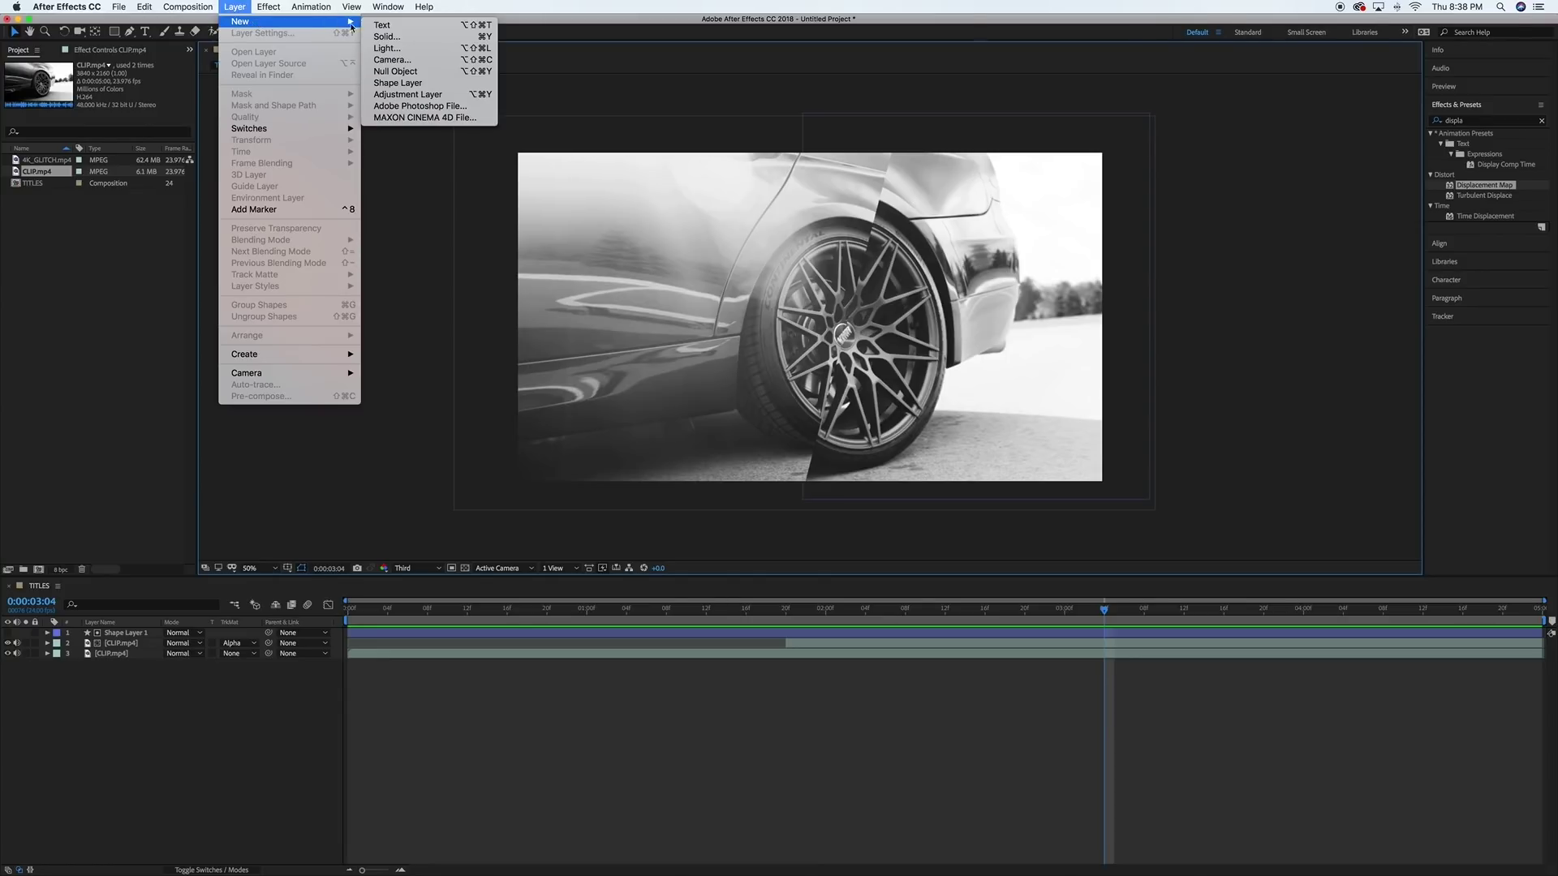
pyautogui.click(386, 36)
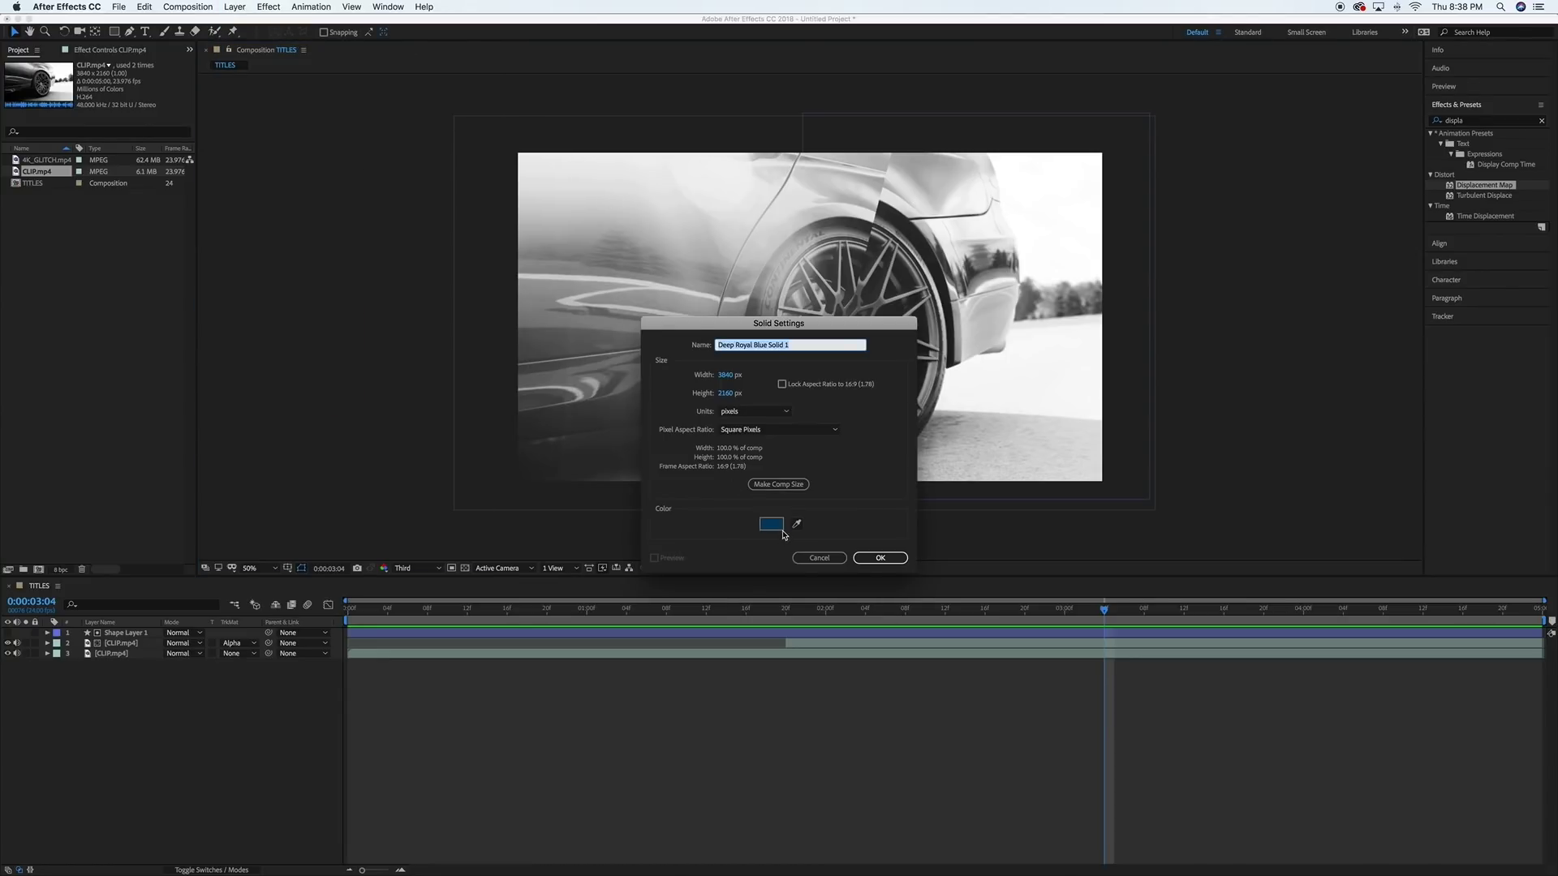
pyautogui.click(775, 526)
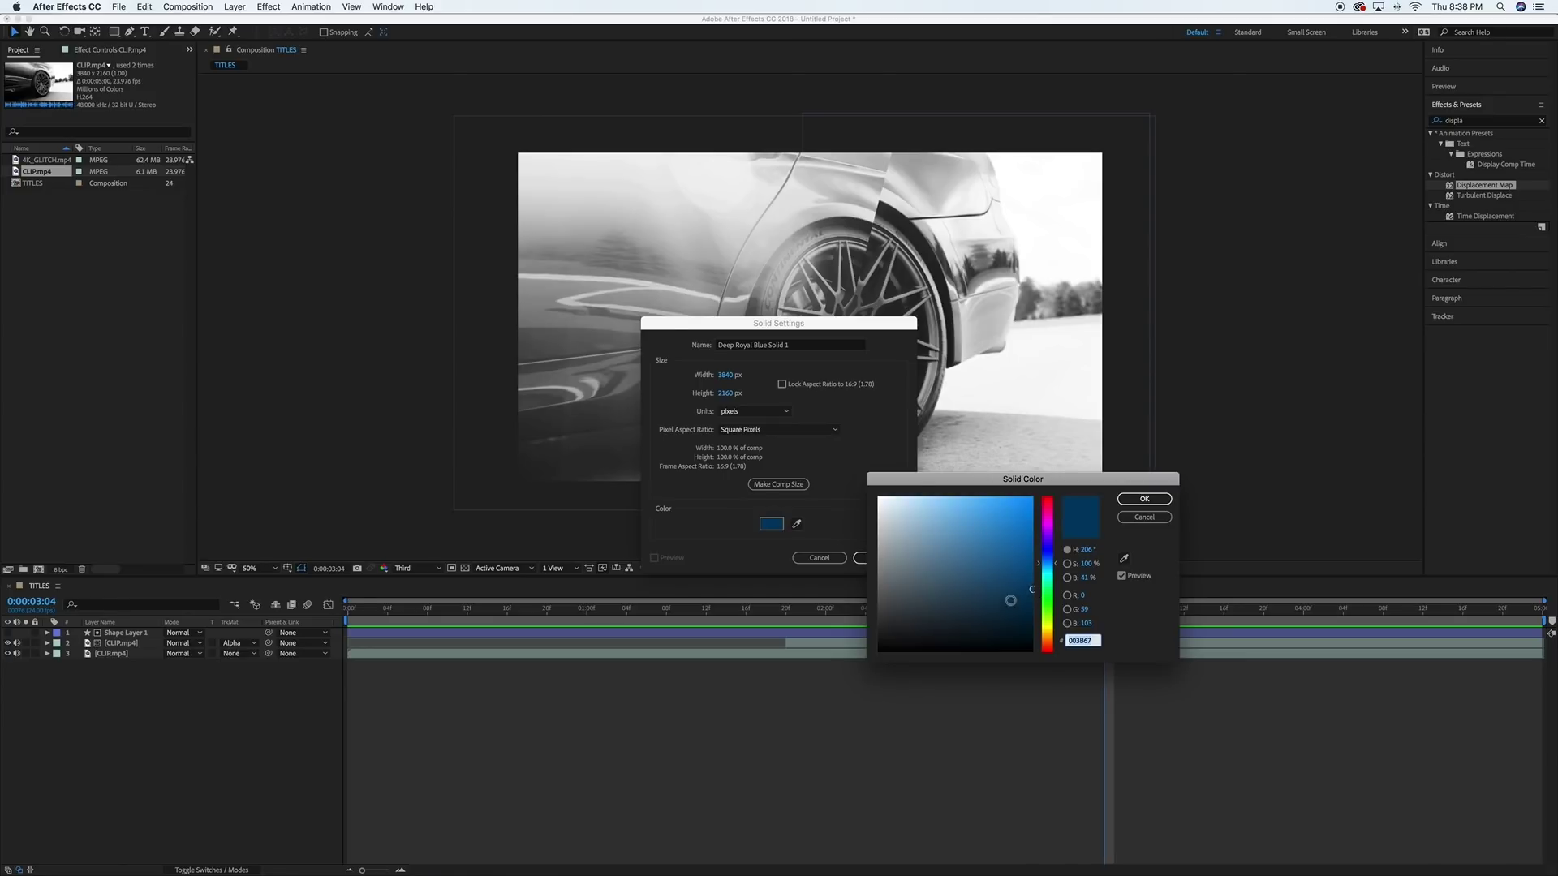
pyautogui.click(1145, 500)
pyautogui.click(879, 558)
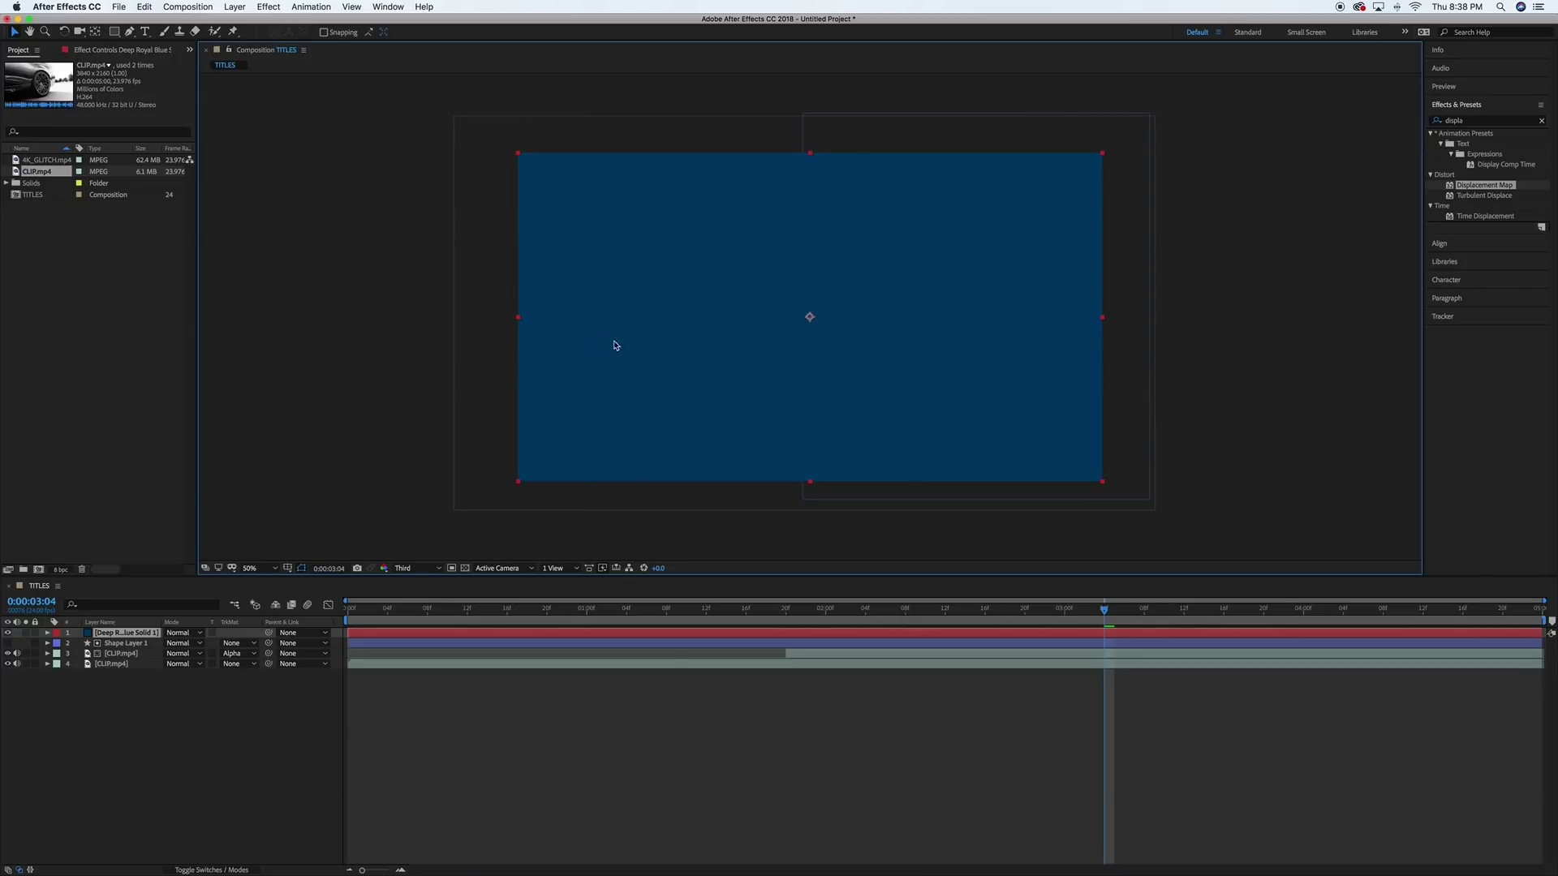
pyautogui.click(351, 450)
# Set the Deep Royal Blue solid's blend mode to Multiply and preview the tinted footage
pyautogui.press(',')
pyautogui.press(',')
pyautogui.press(',')
pyautogui.press(',')
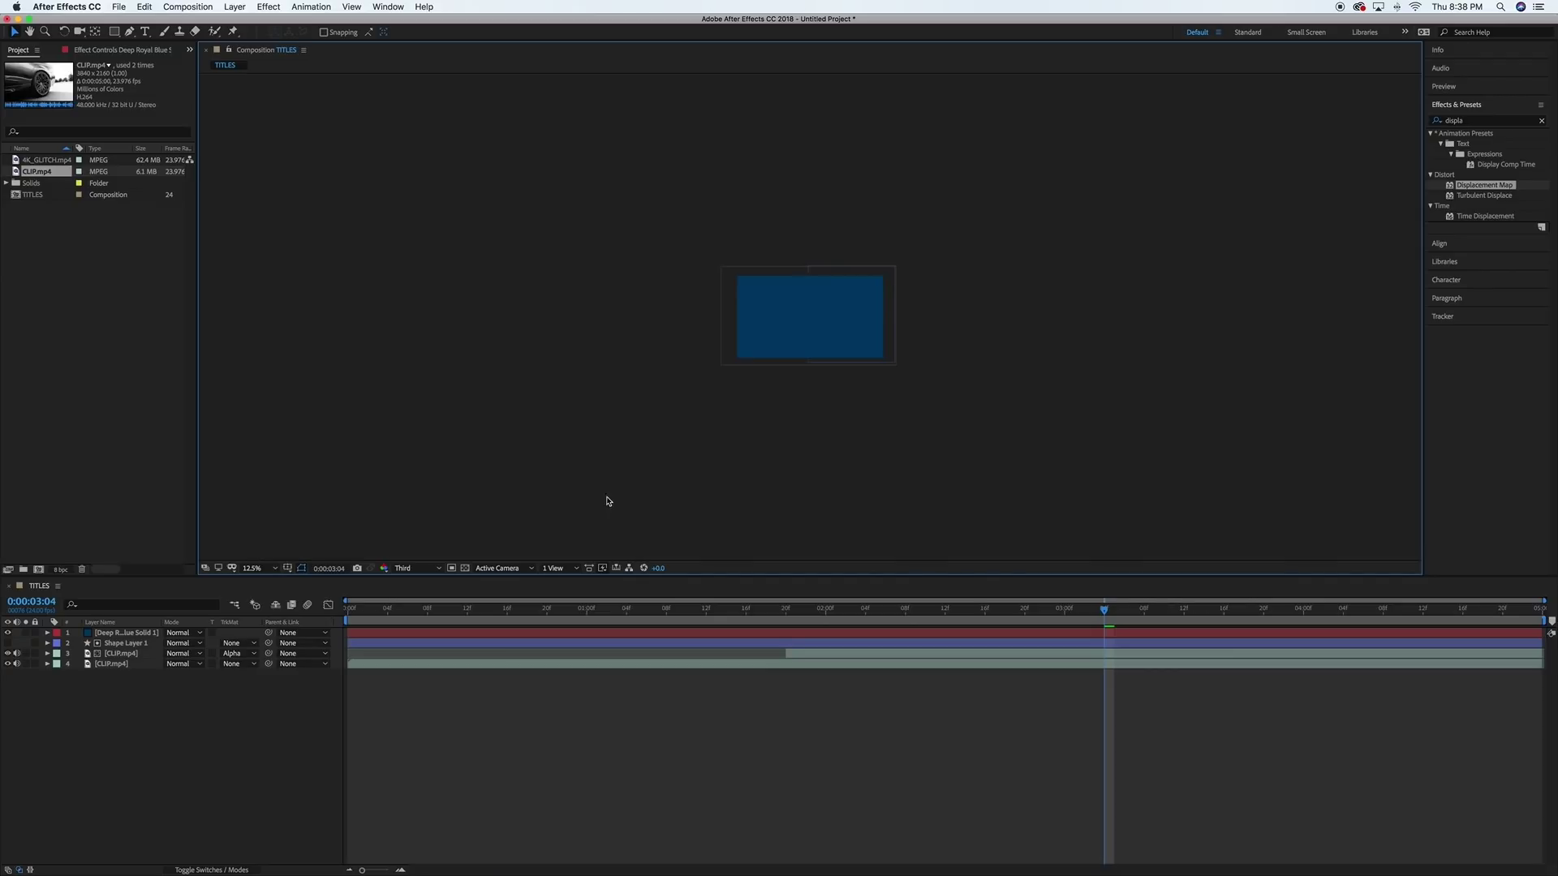
pyautogui.press('.')
pyautogui.press('.')
pyautogui.press('.')
pyautogui.press('.')
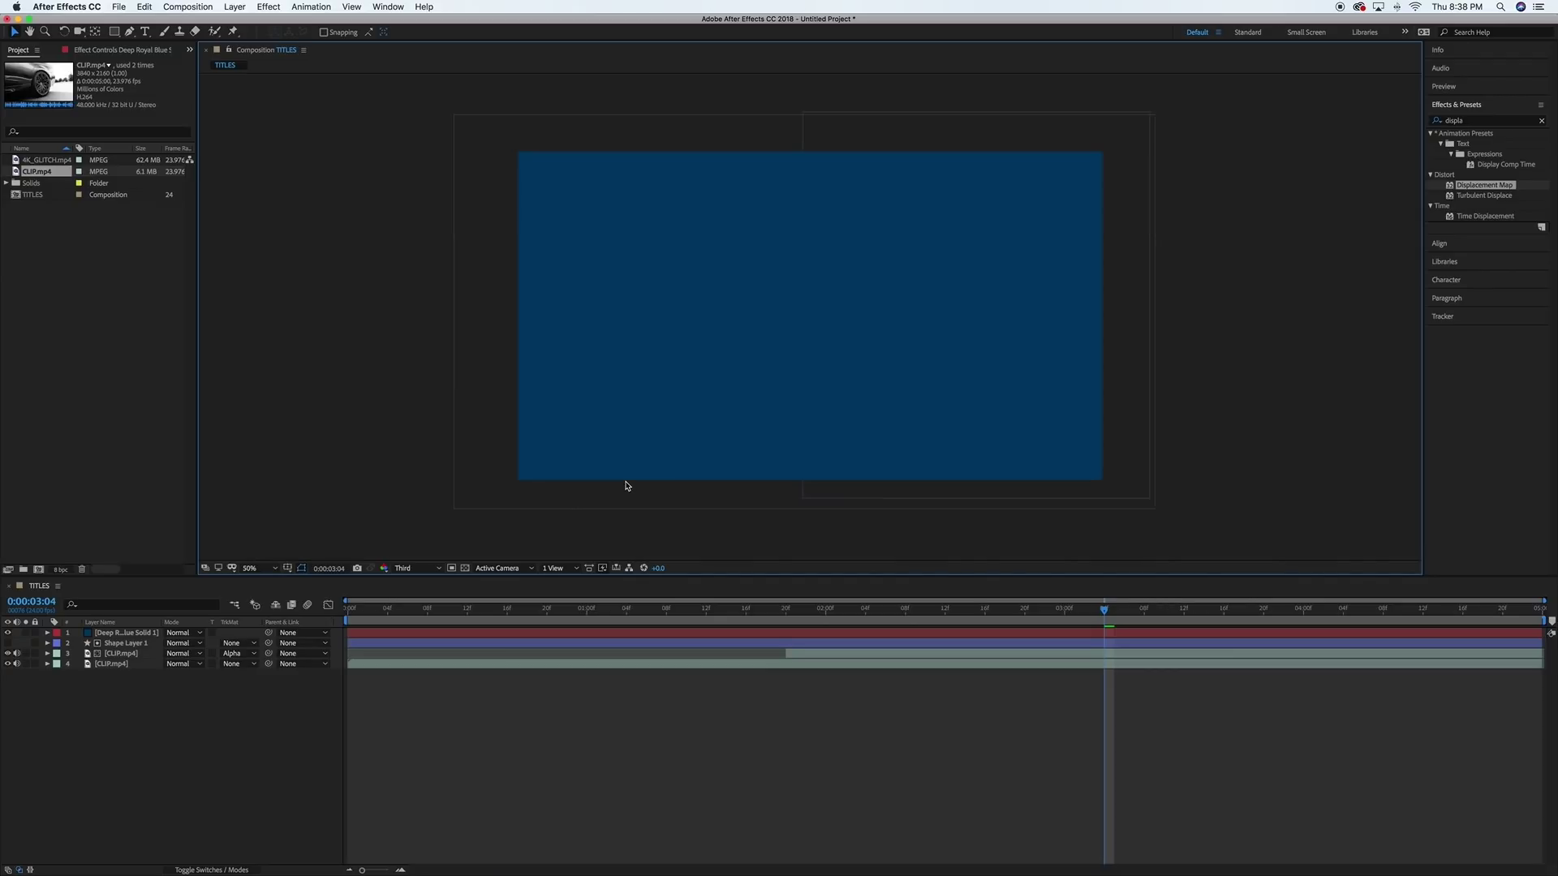
pyautogui.click(184, 635)
pyautogui.click(193, 438)
pyautogui.press('space')
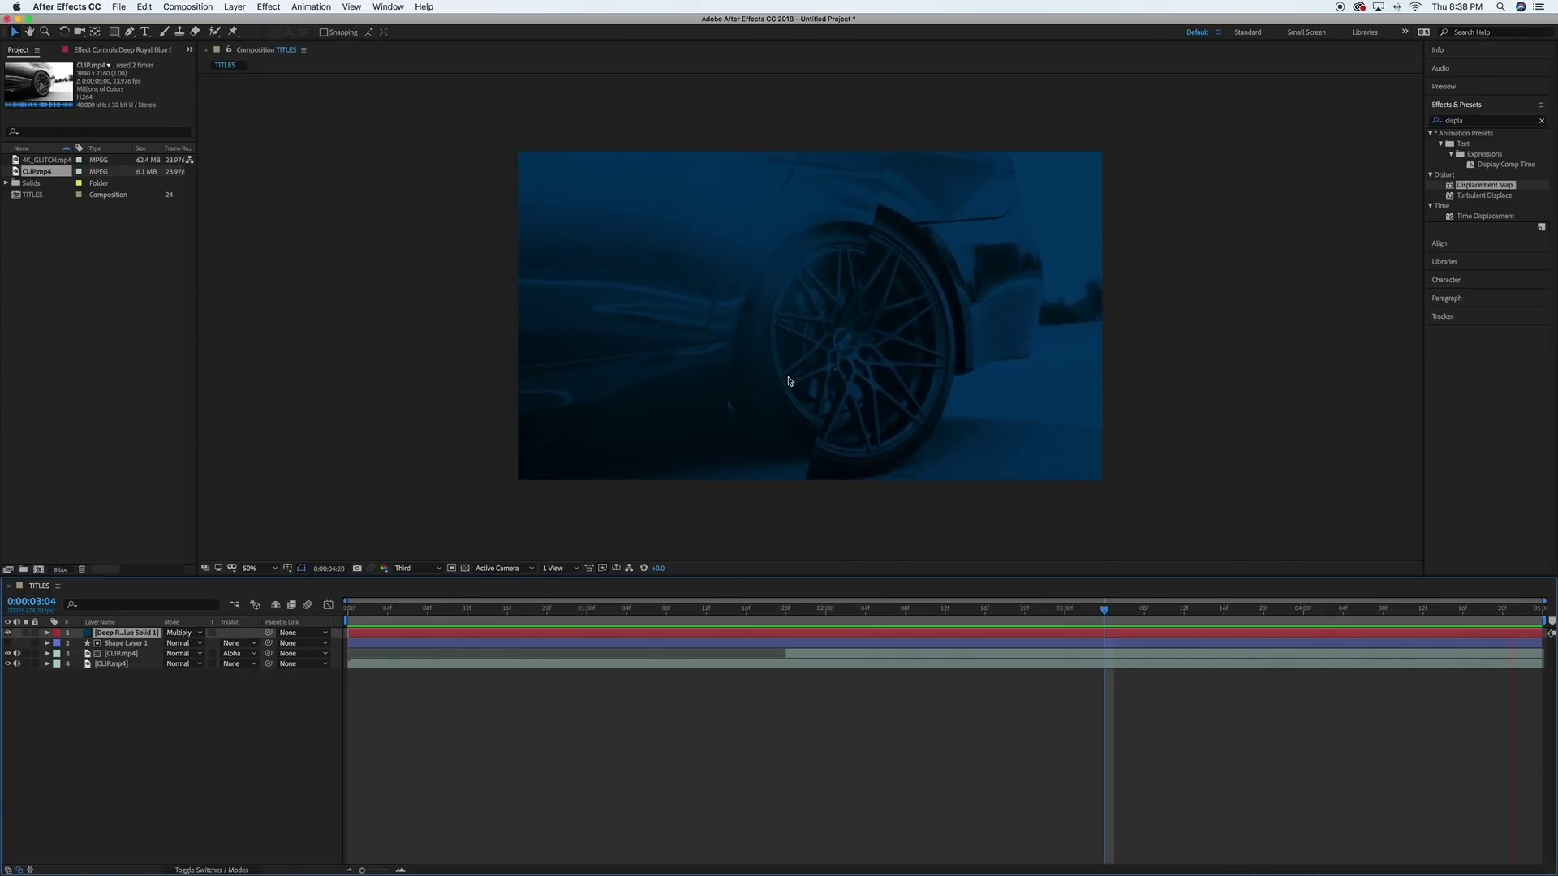
pyautogui.press('space')
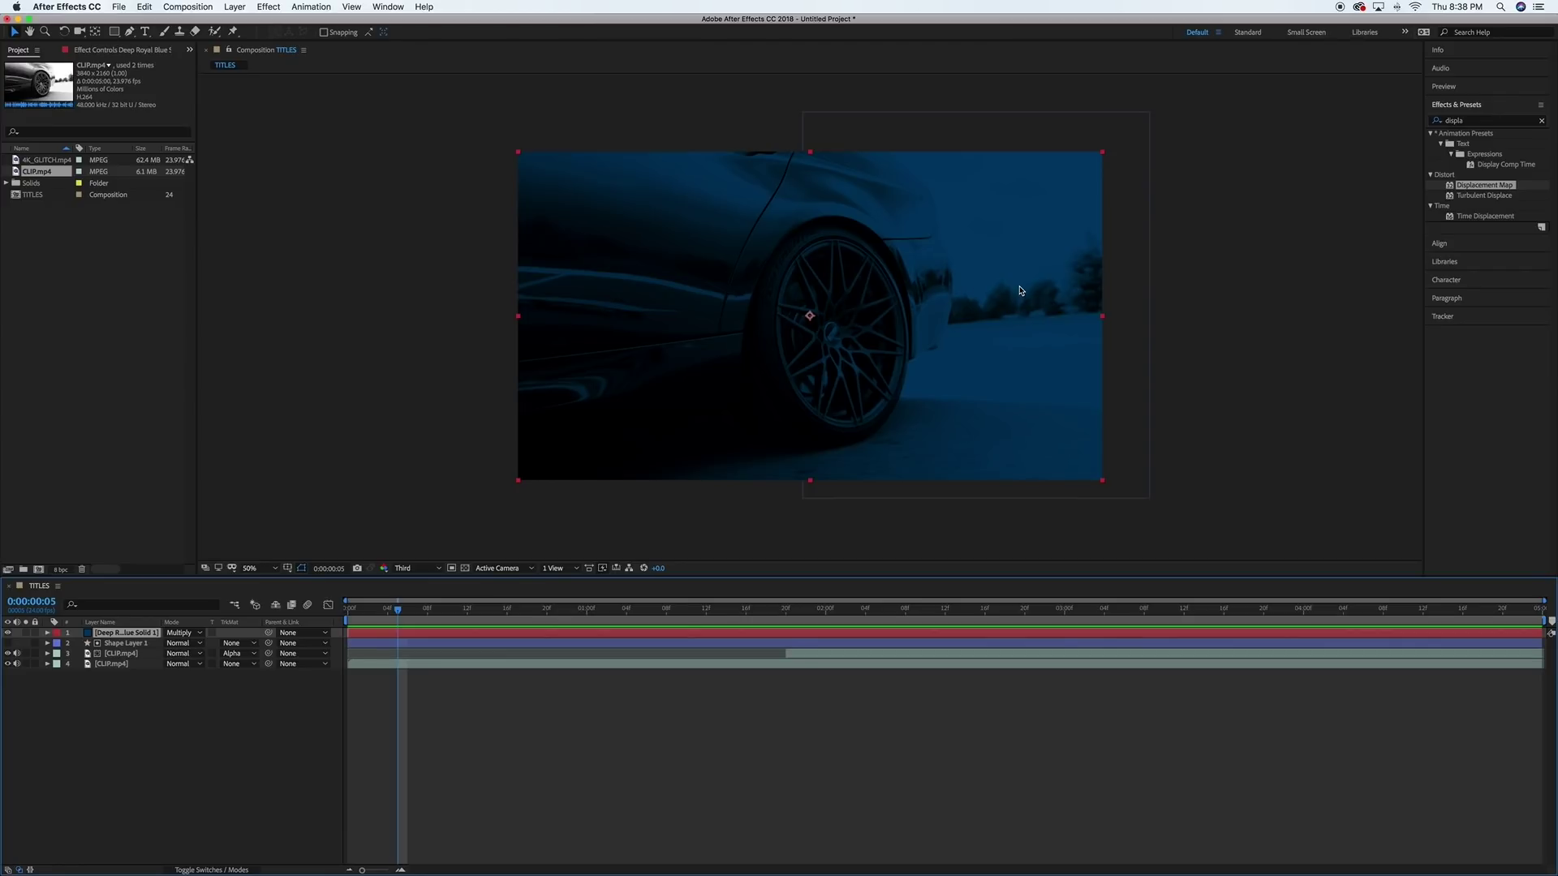
pyautogui.moveTo(388, 610); pyautogui.dragTo(345, 610)
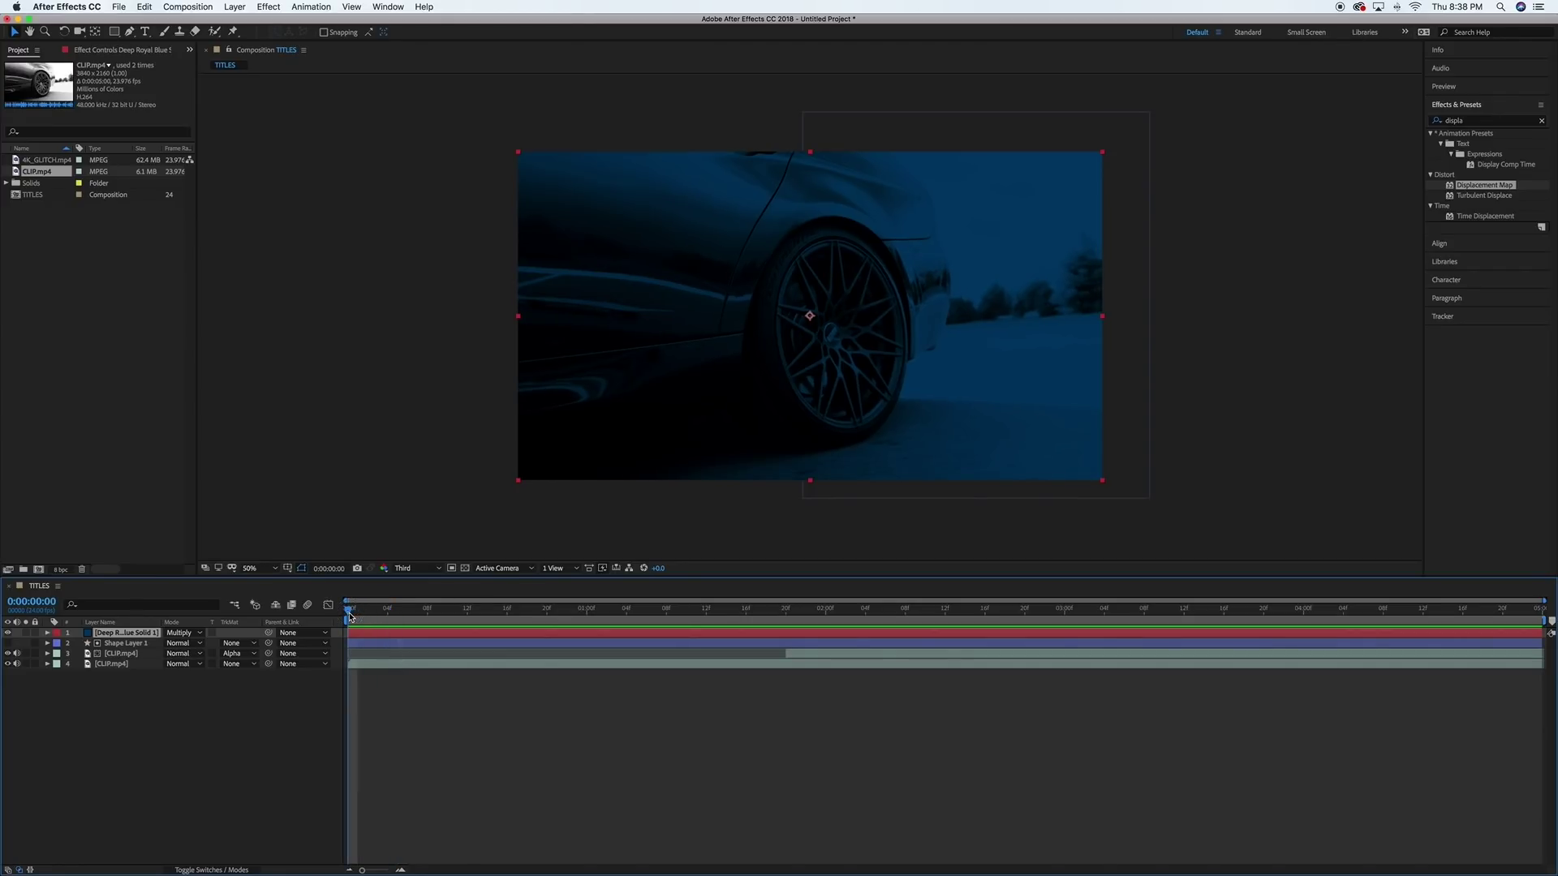
pyautogui.press('space')
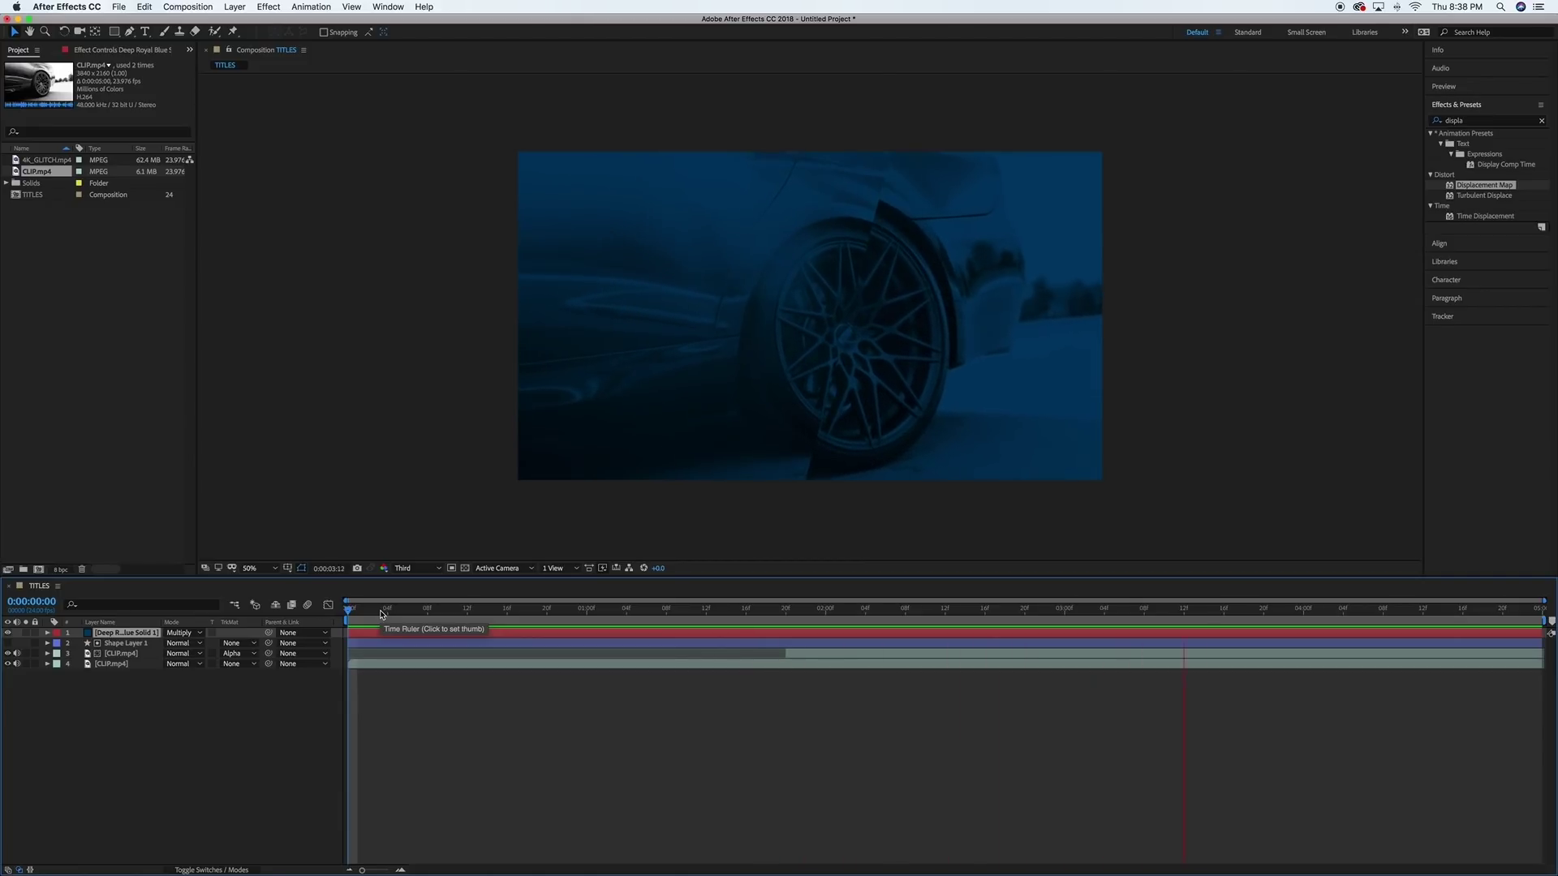
pyautogui.press('space')
pyautogui.click(296, 479)
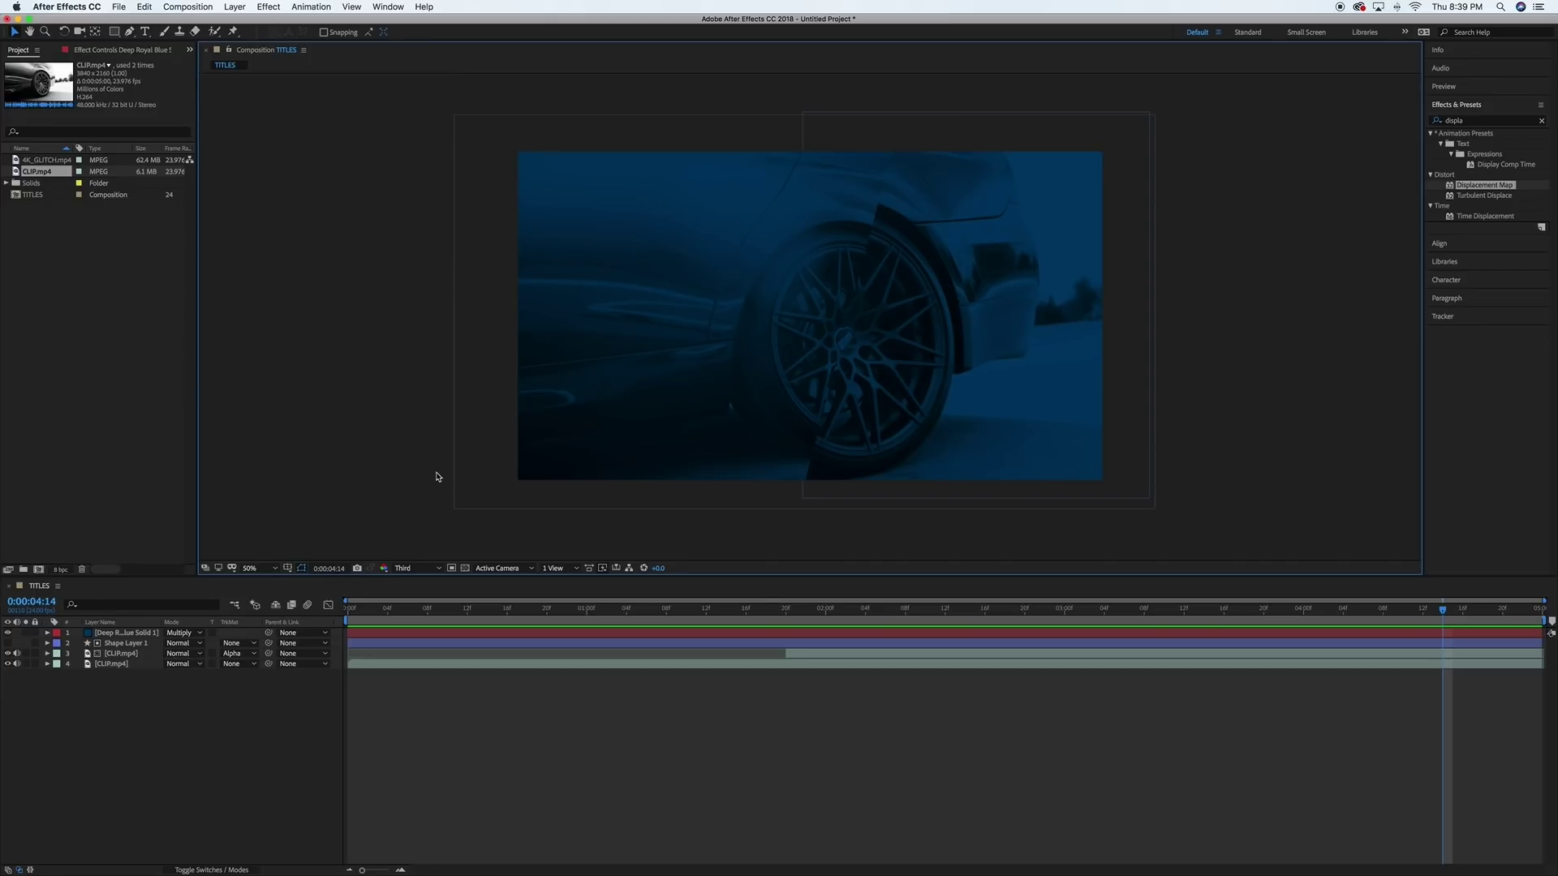
# Create a new 3840 x 2160, 24 fps composition and rename Comp 1 to 'type'
pyautogui.click(187, 6)
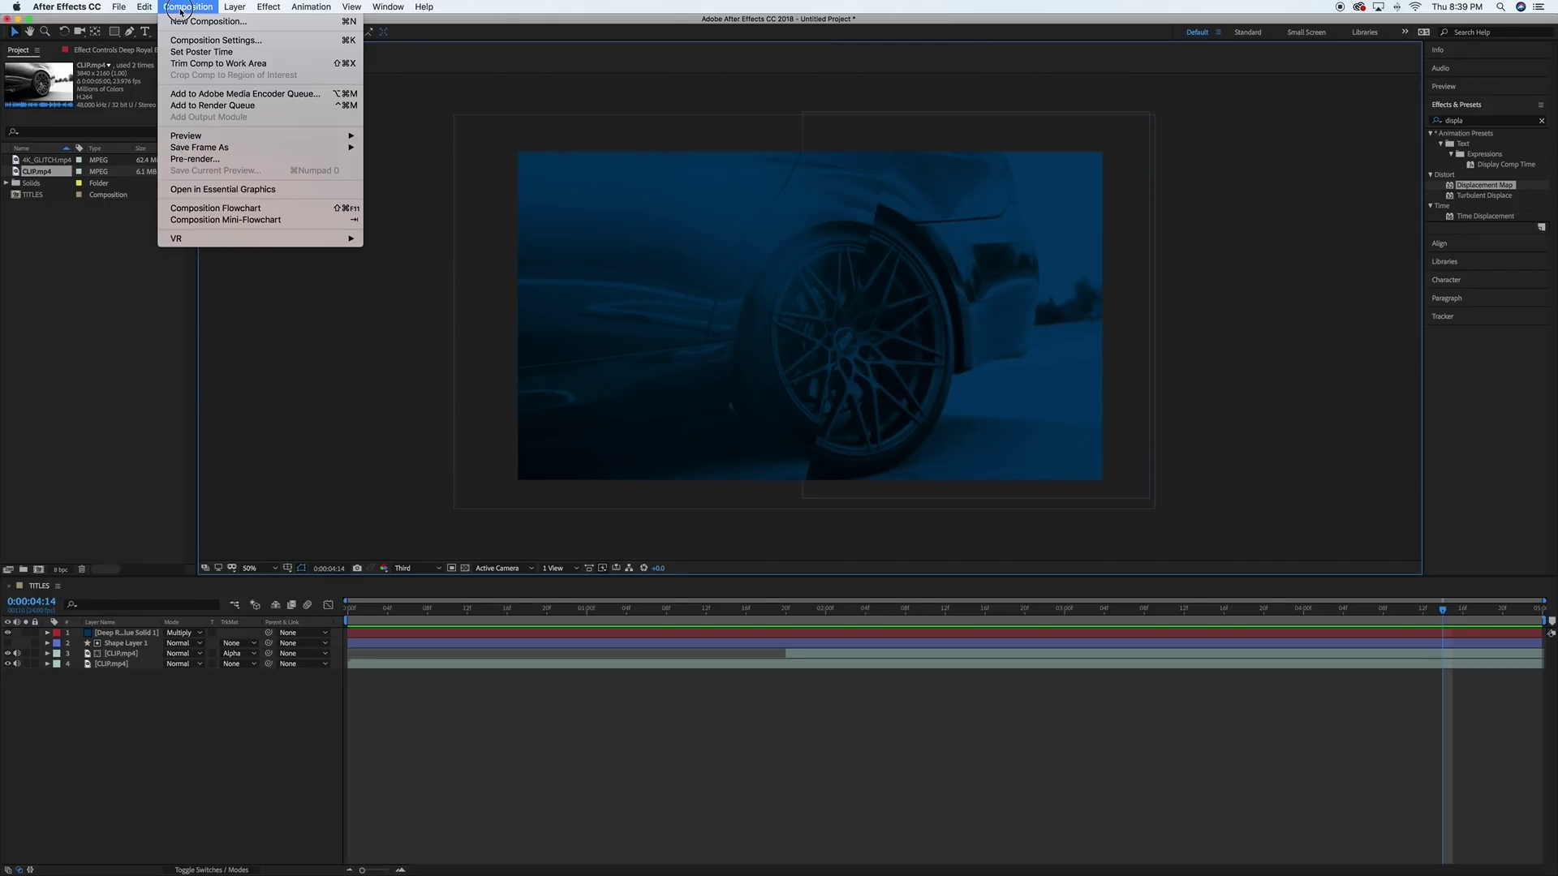
pyautogui.click(182, 22)
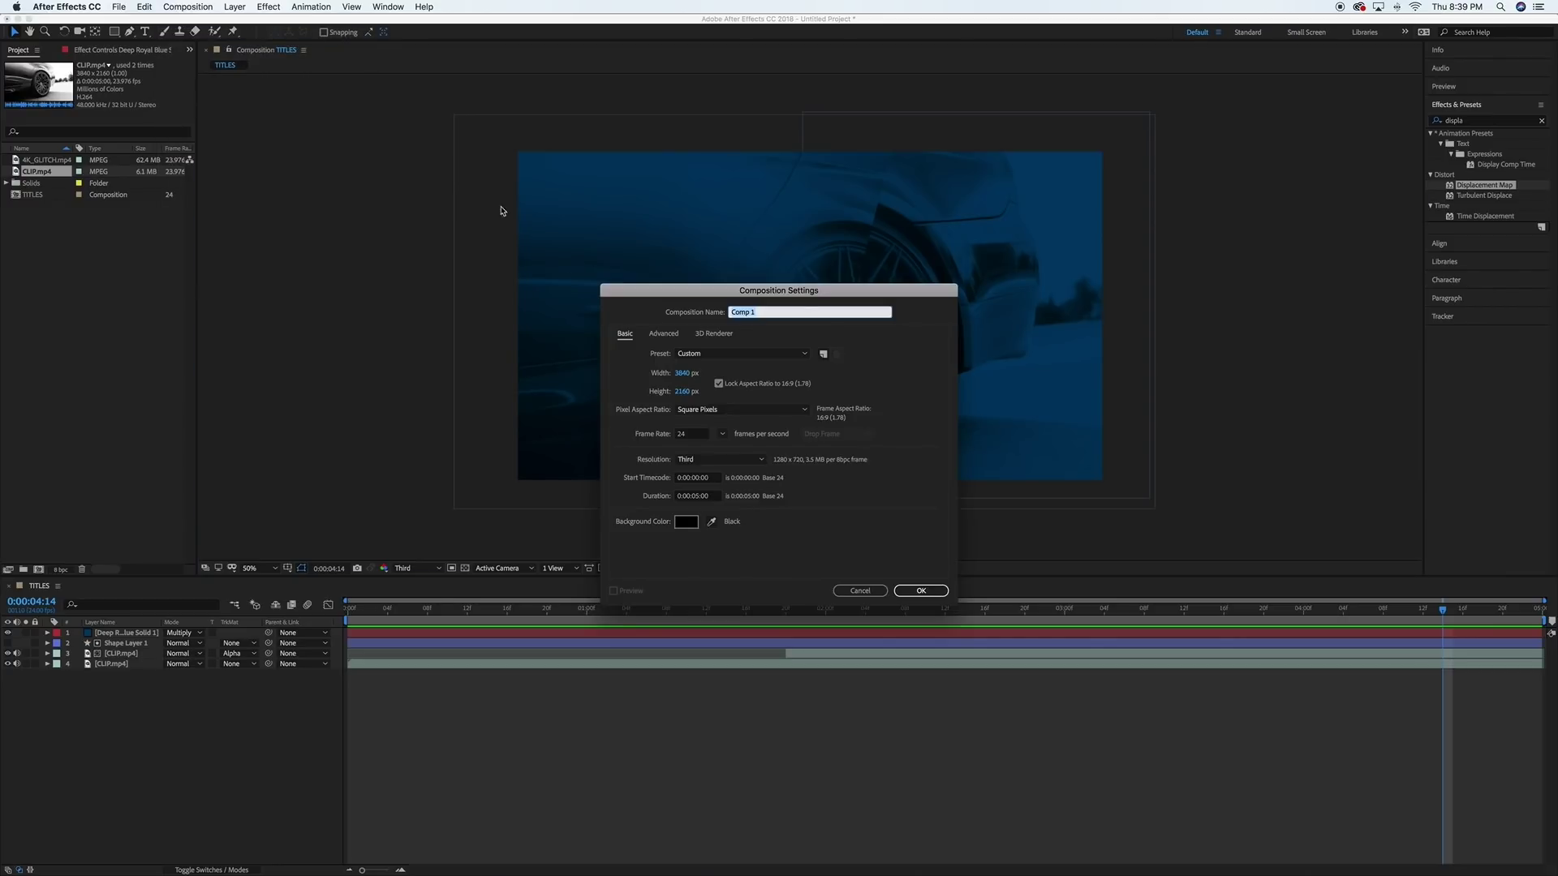
pyautogui.click(909, 594)
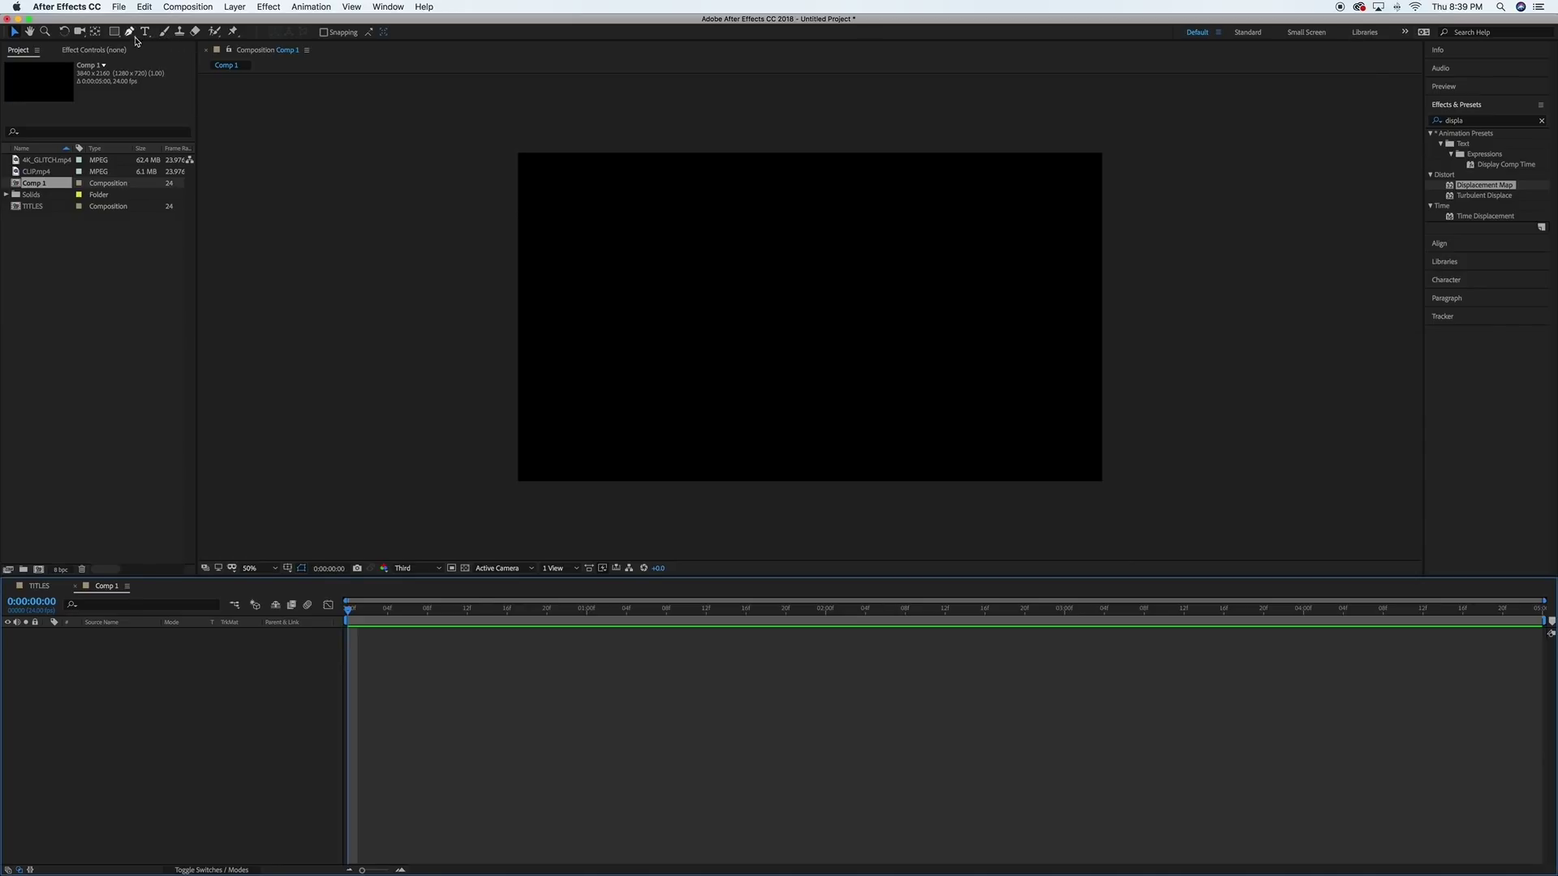
pyautogui.rightClick(45, 189)
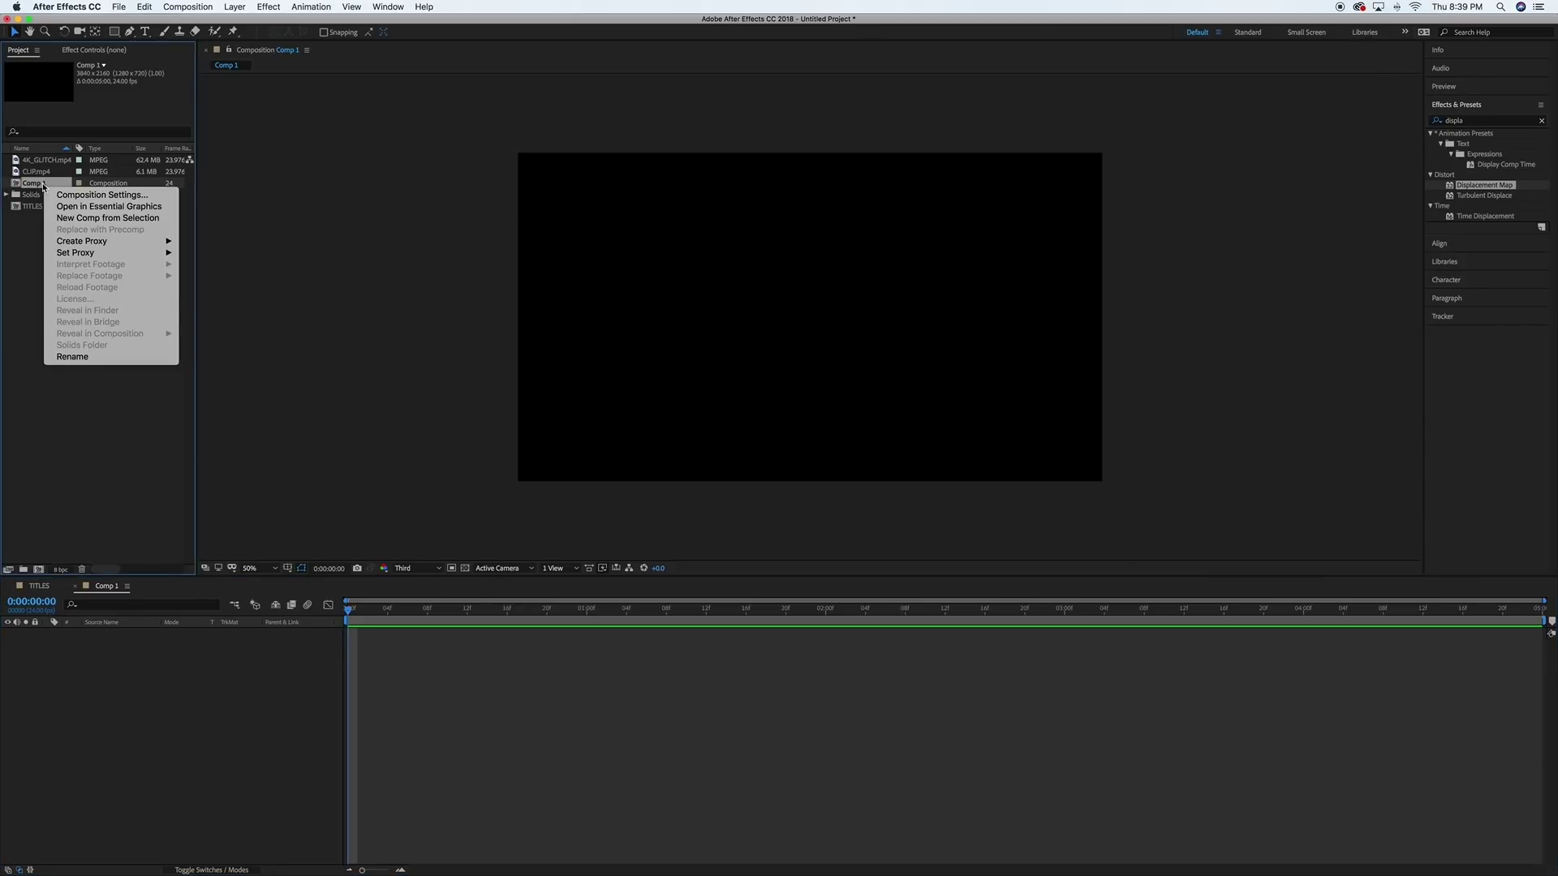
pyautogui.click(72, 357)
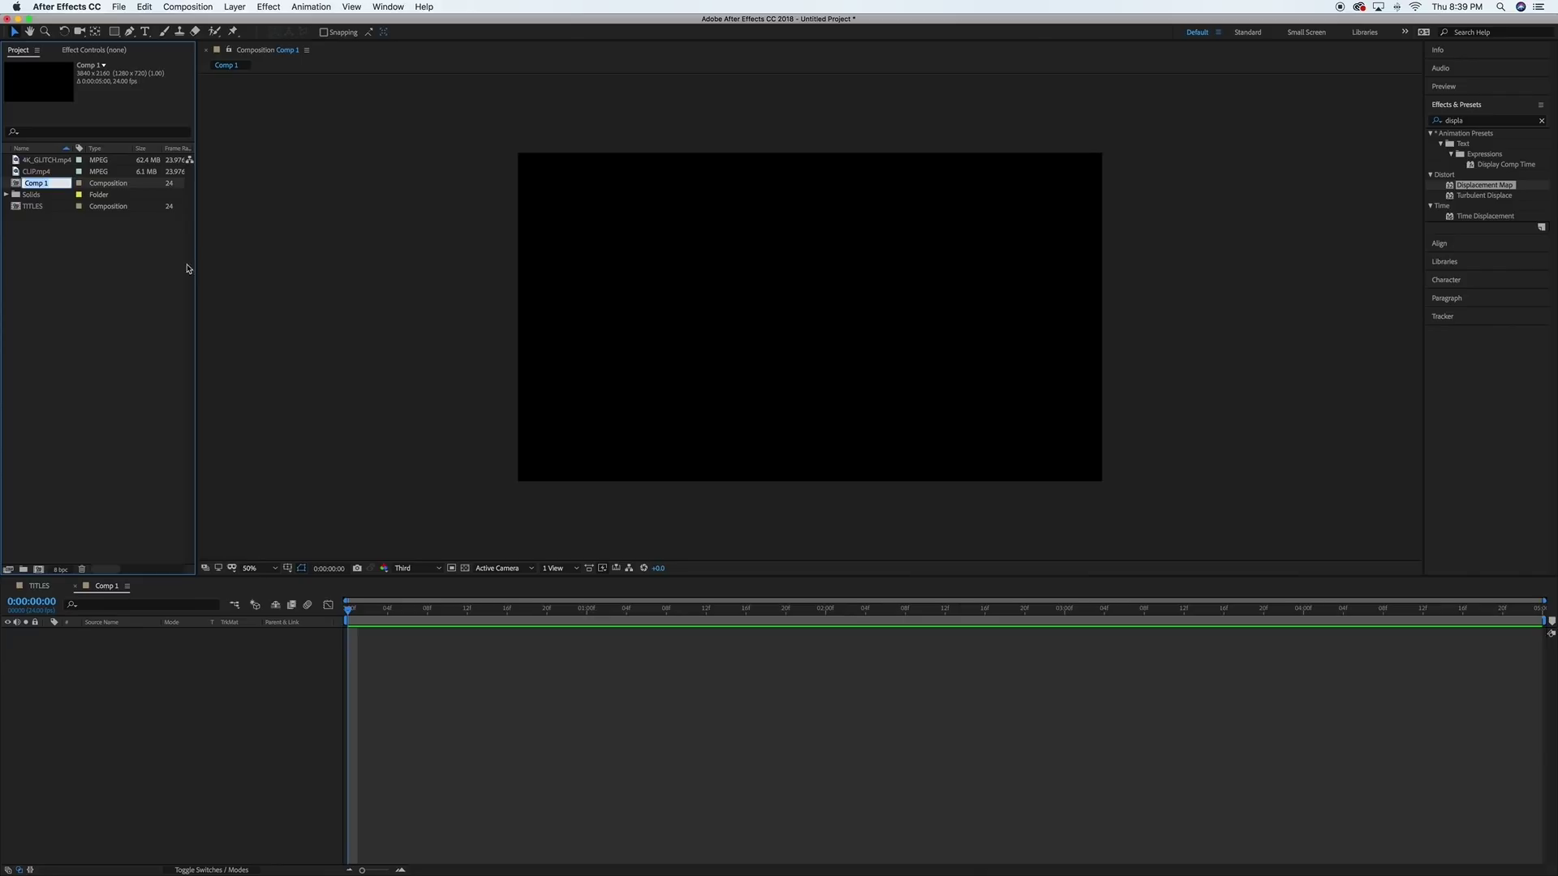
pyautogui.write('type')
pyautogui.press('Return')
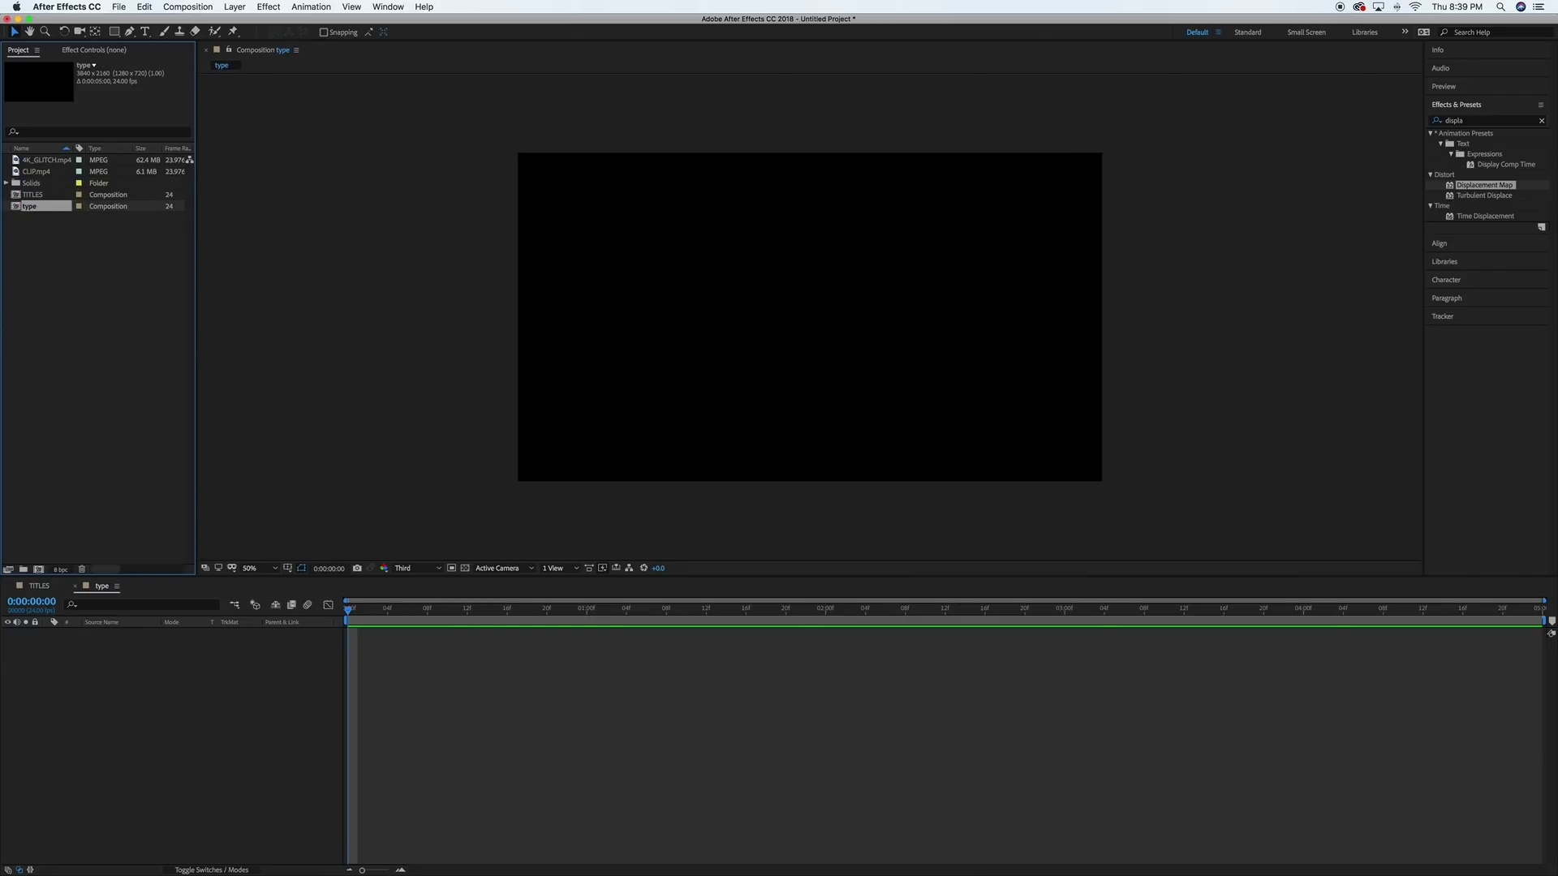
# Add a text layer reading 'wheels/ tires' in the type comp
pyautogui.click(146, 33)
pyautogui.click(745, 301)
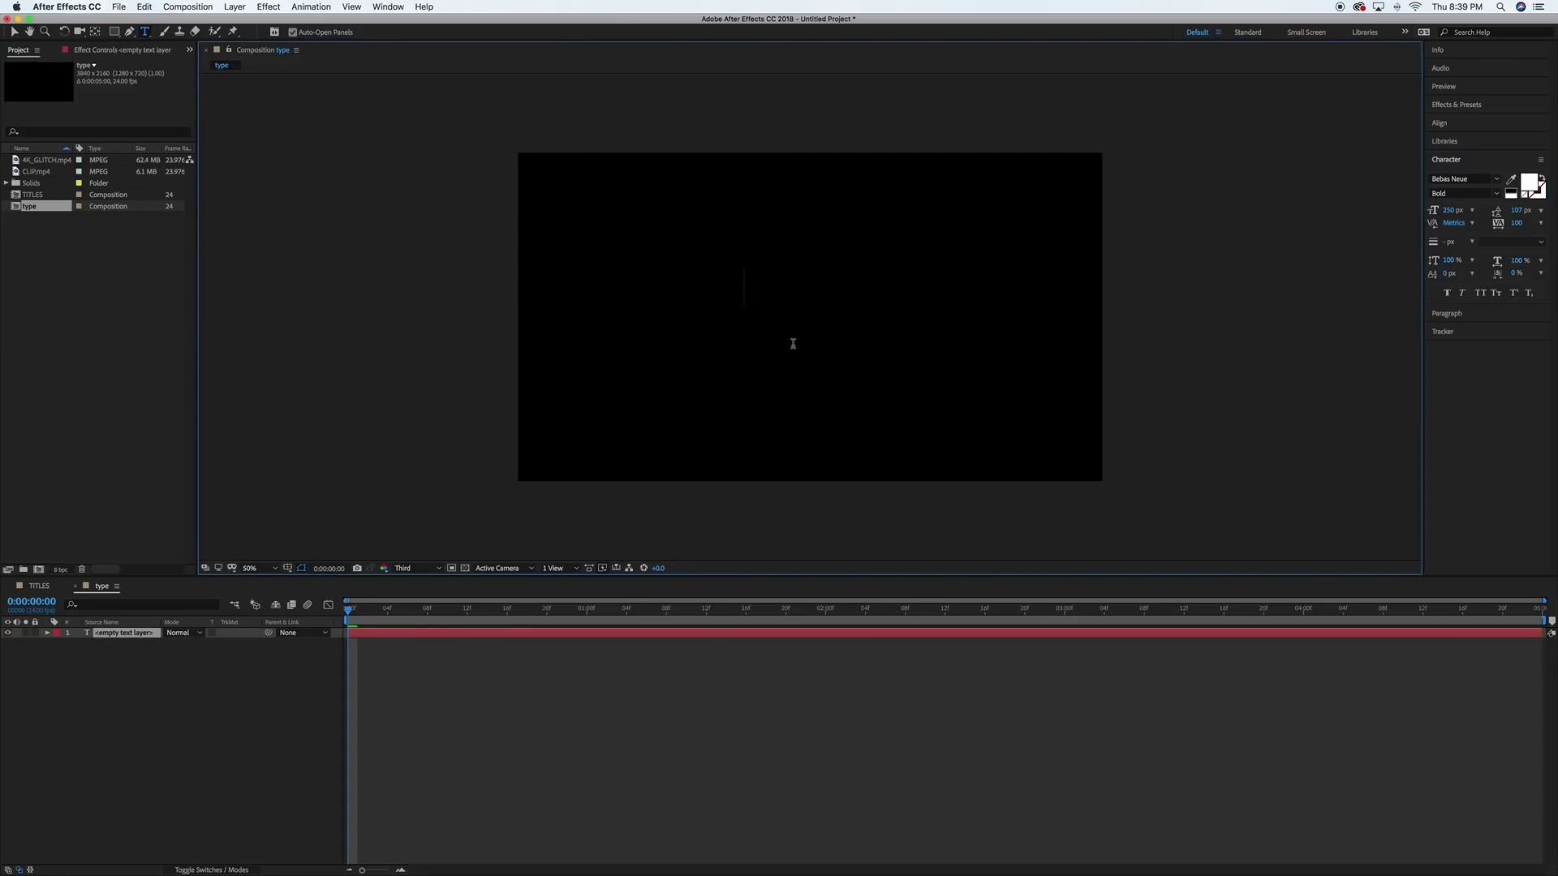
pyautogui.write('wheels/')
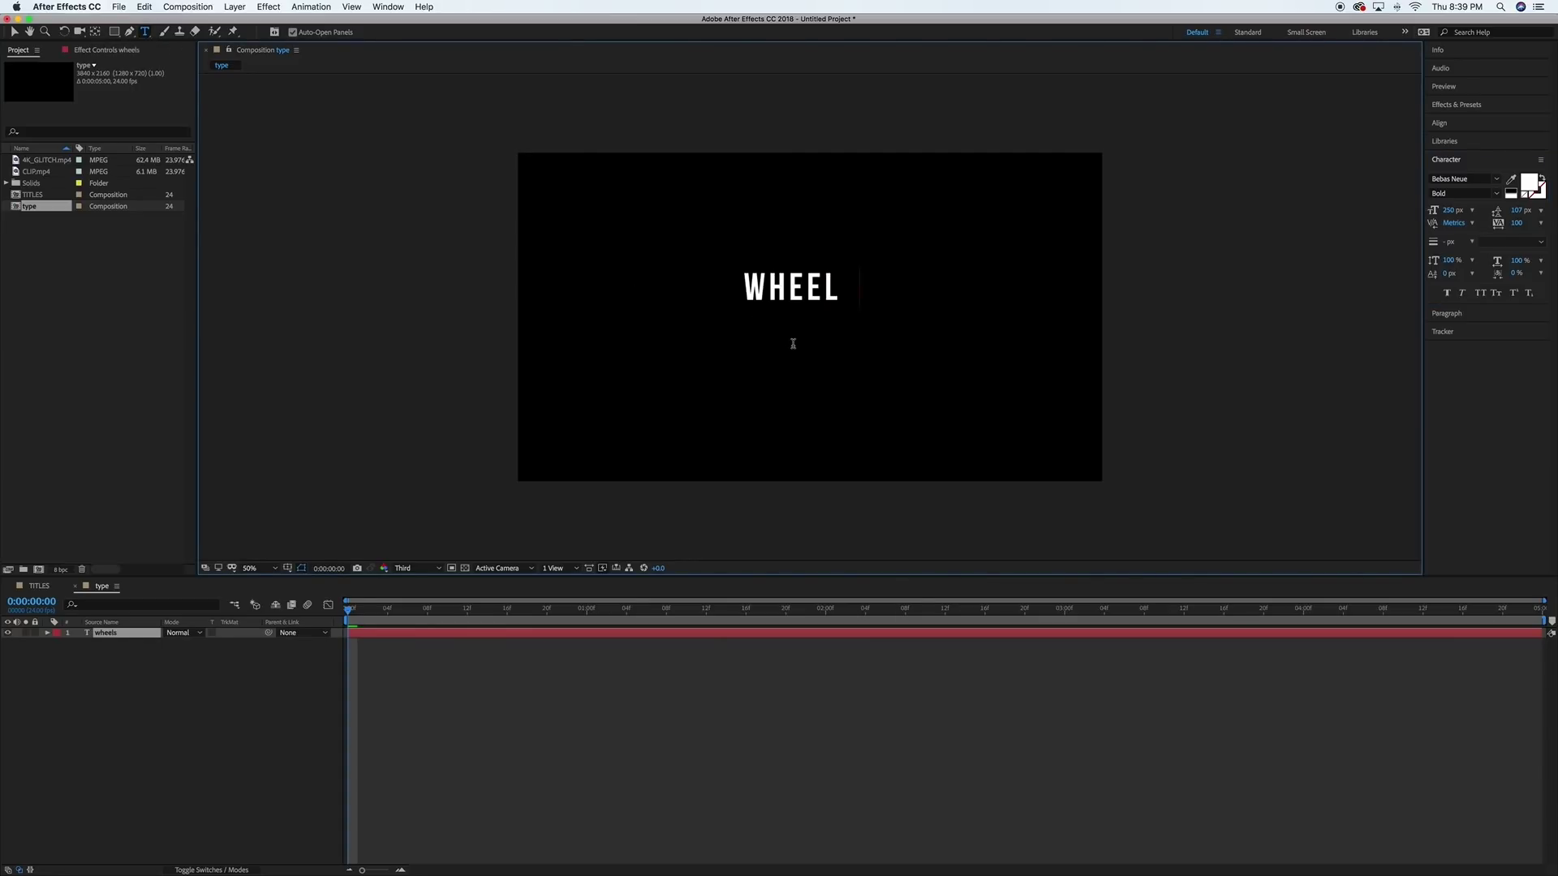
pyautogui.write(' tires')
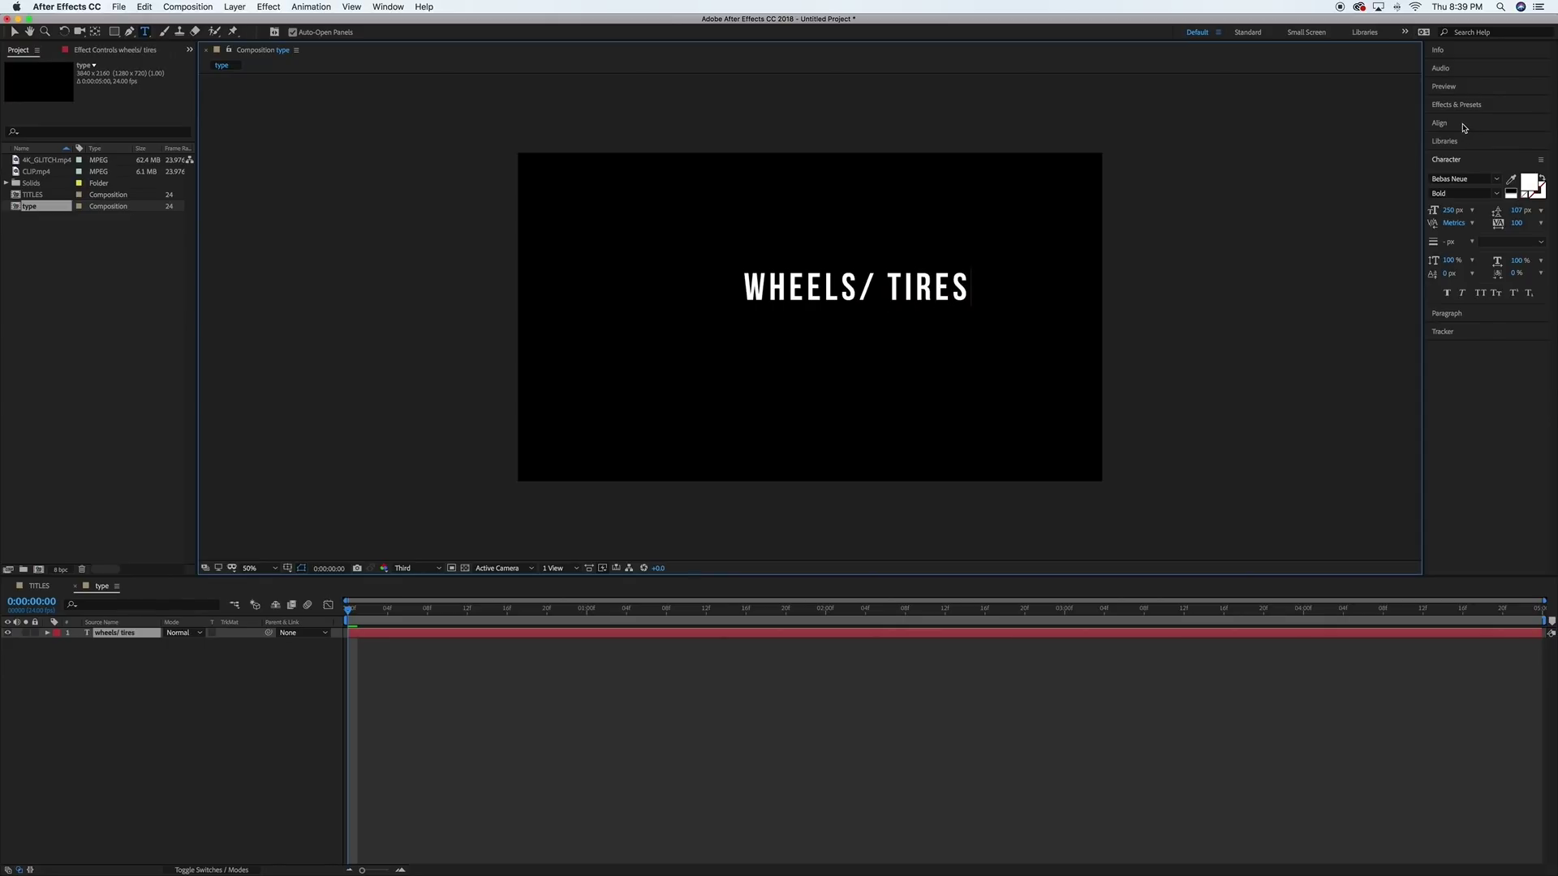
# Align the title to the composition's horizontal and vertical centre, then deselect it
pyautogui.click(1452, 123)
pyautogui.click(1439, 154)
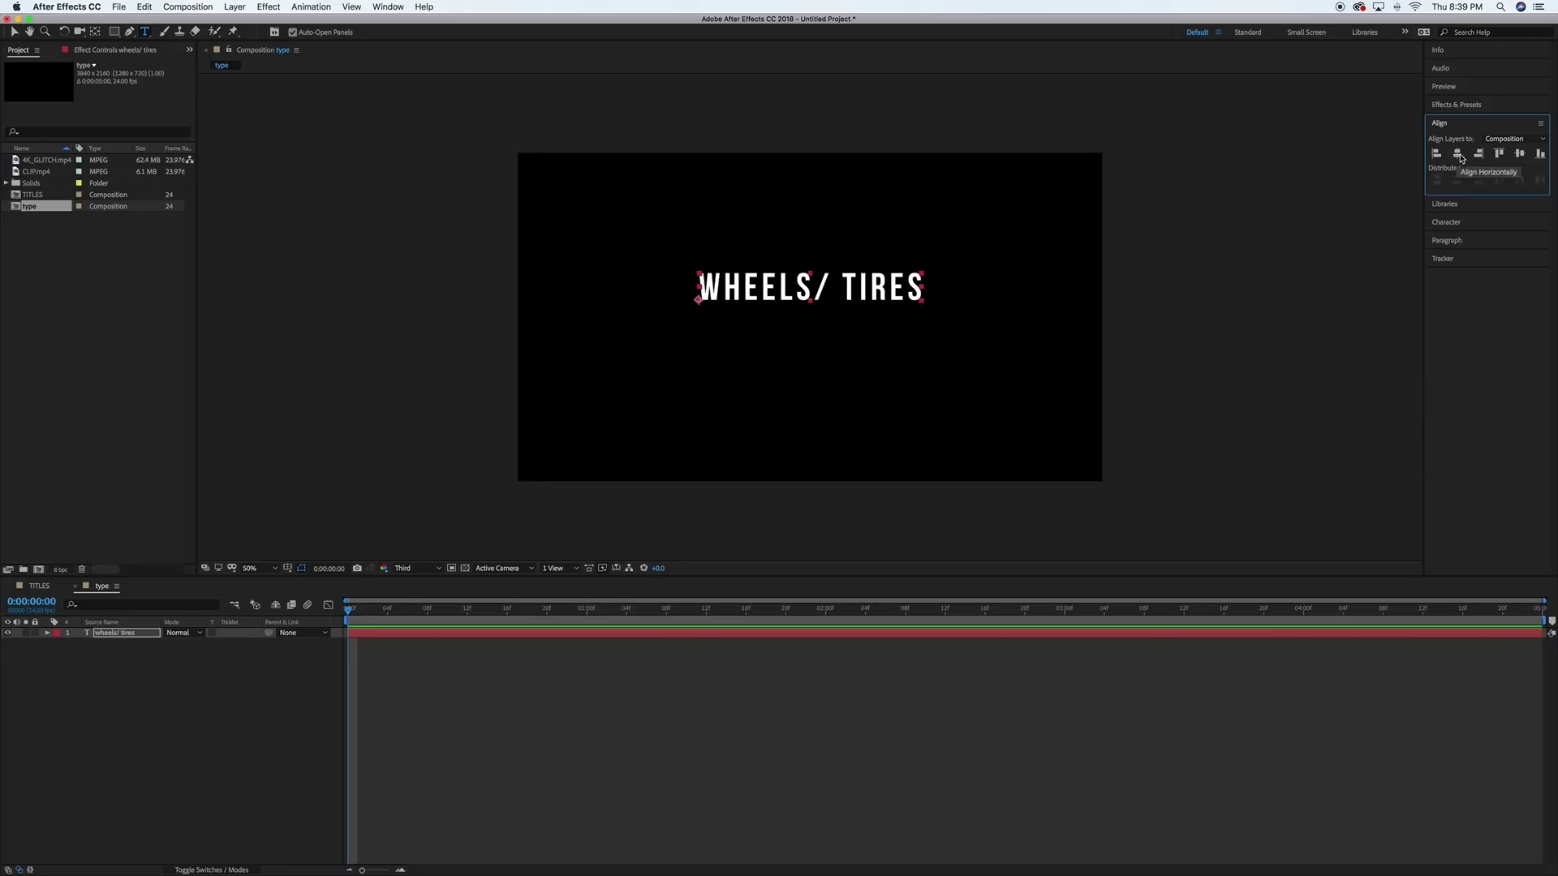
pyautogui.click(1519, 154)
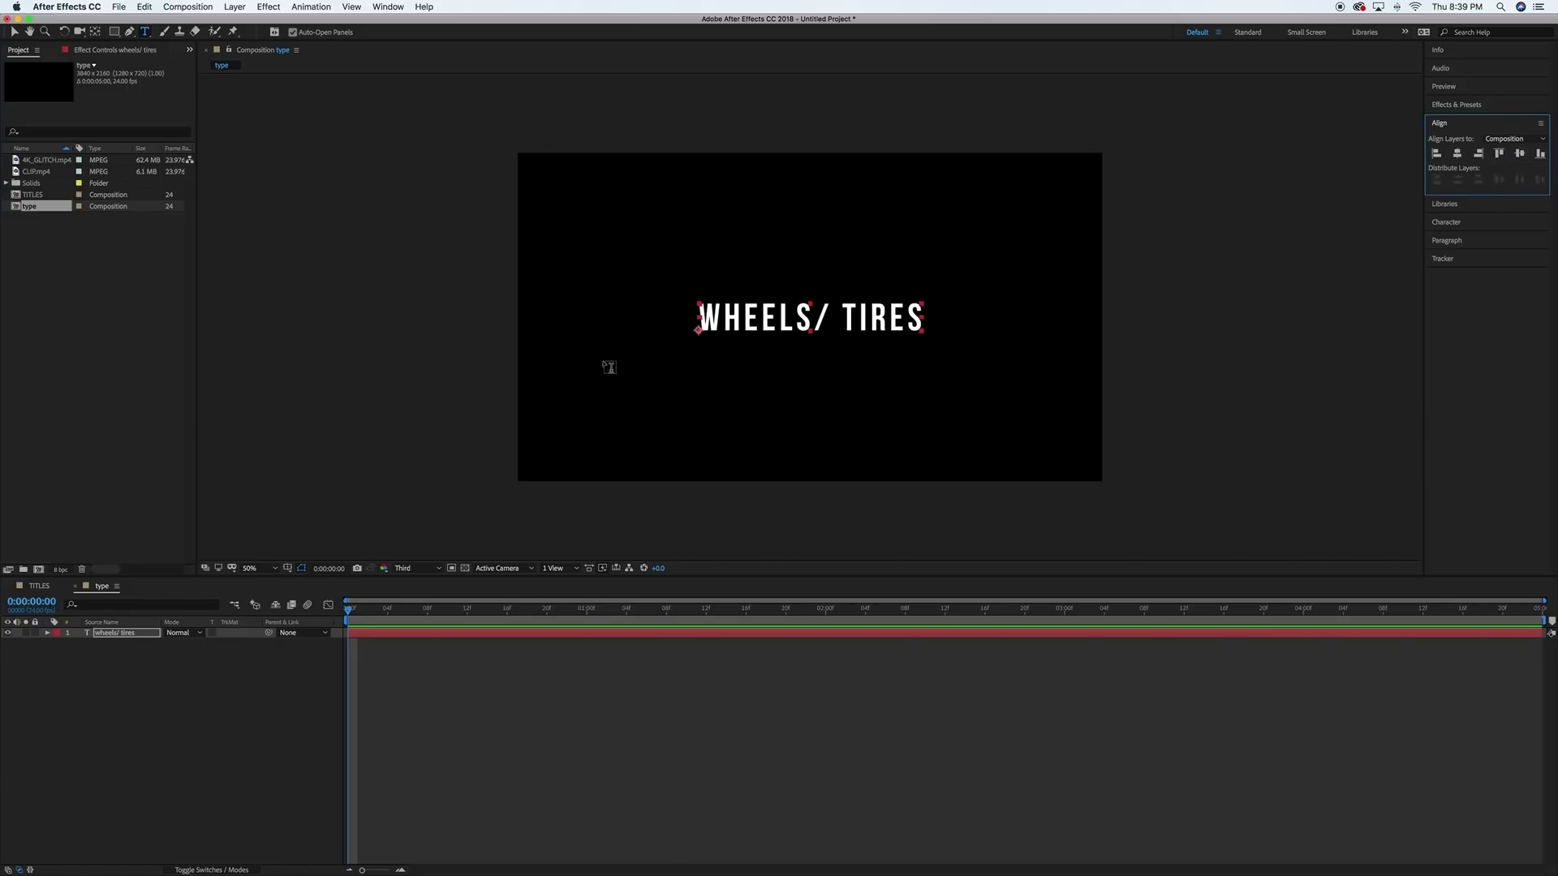
pyautogui.click(13, 31)
pyautogui.click(446, 308)
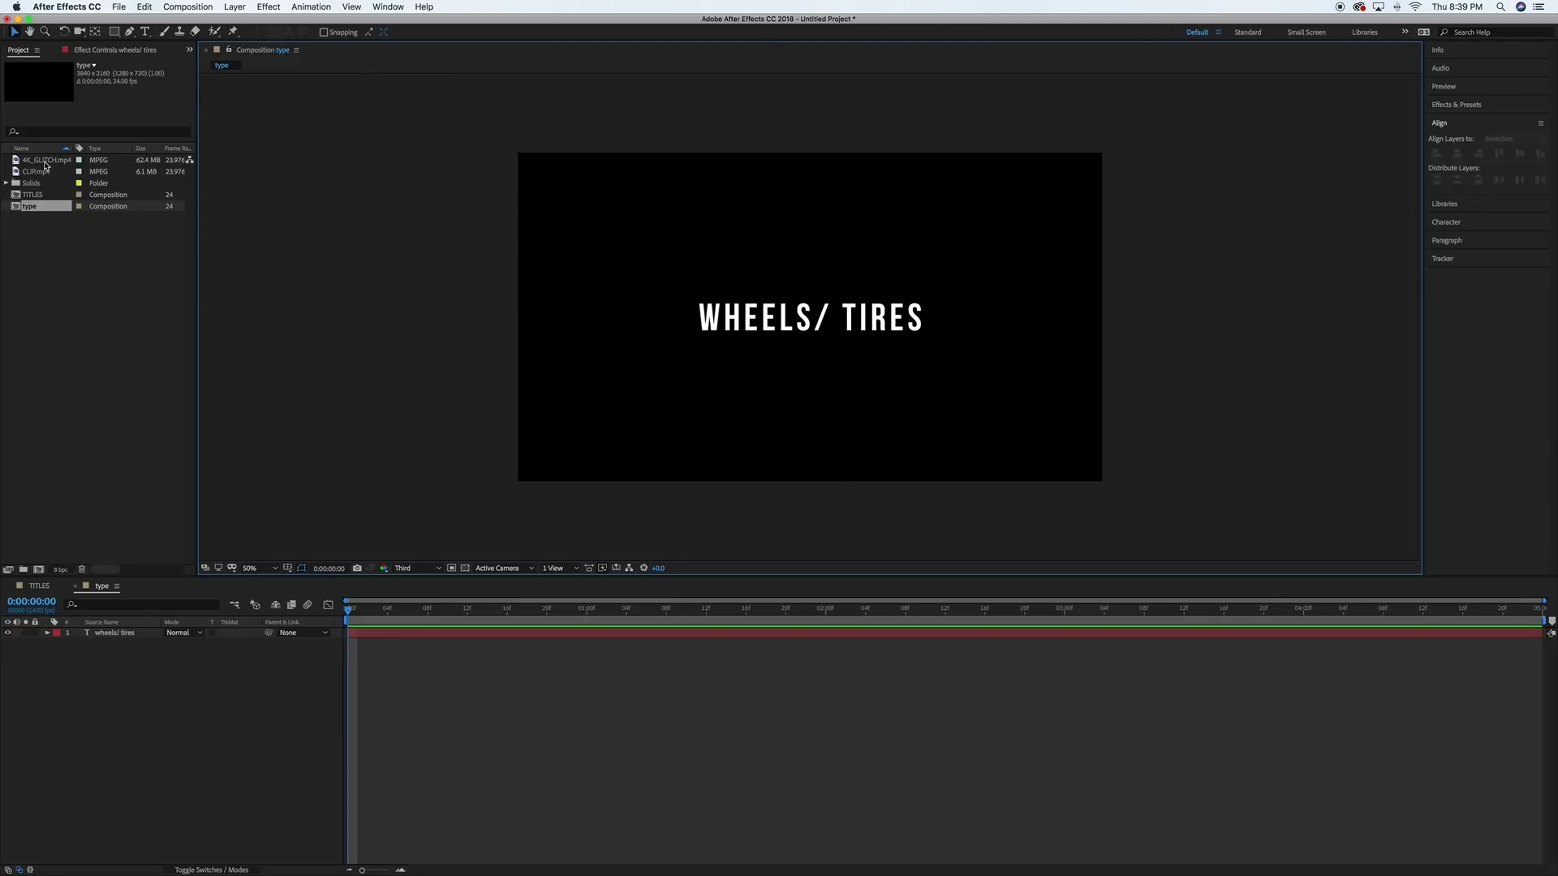
# Place 4K_GLITCH.mp4 above the title in the type comp, preview it, then hide the layer
pyautogui.moveTo(44, 166); pyautogui.dragTo(82, 634)
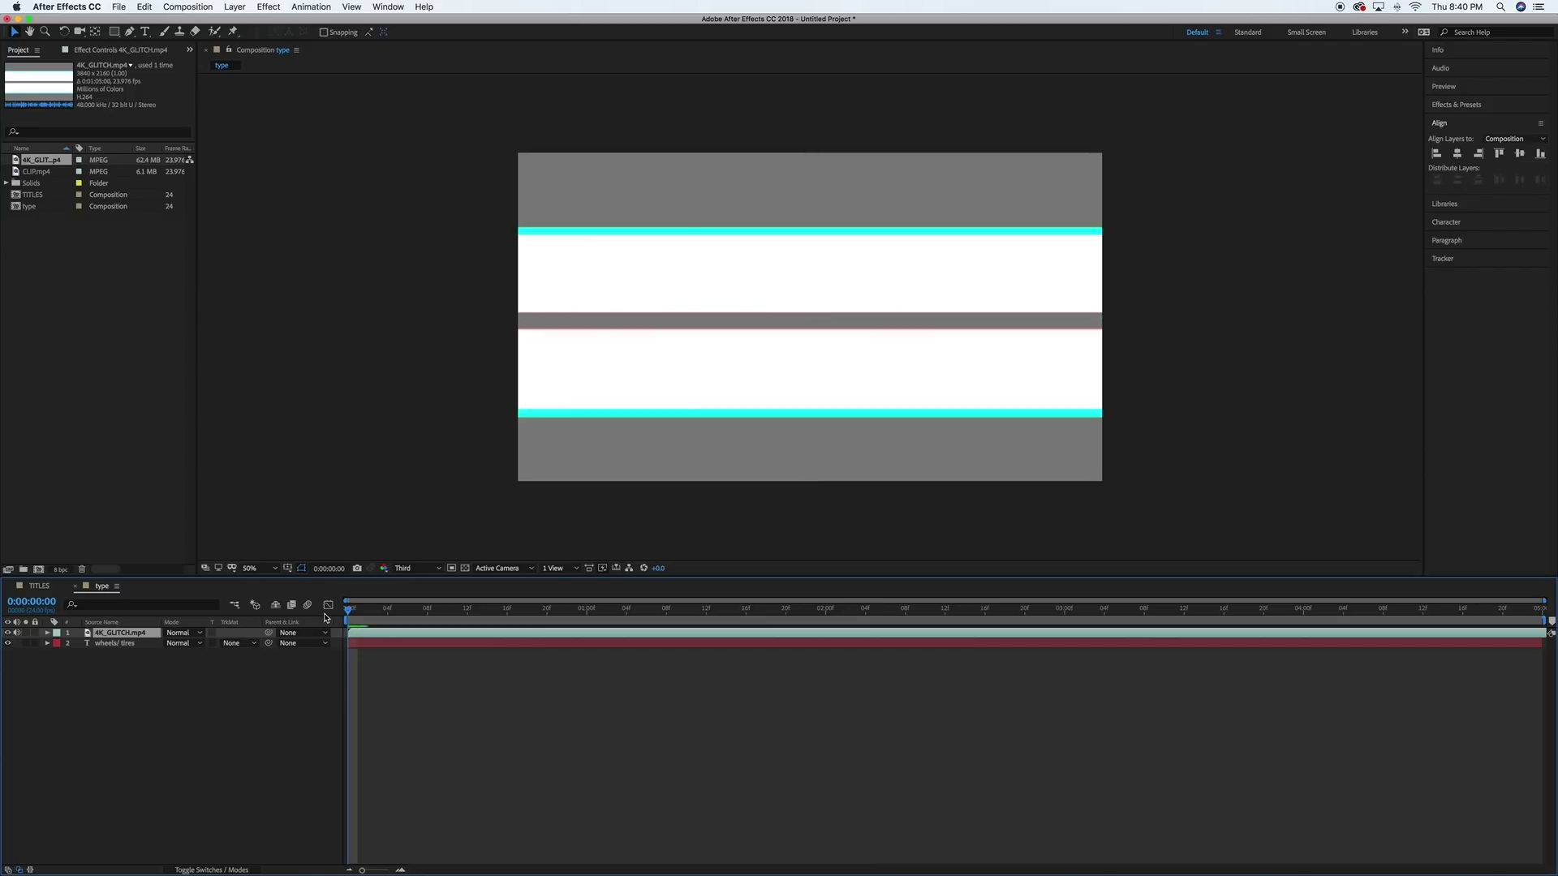
pyautogui.press('space')
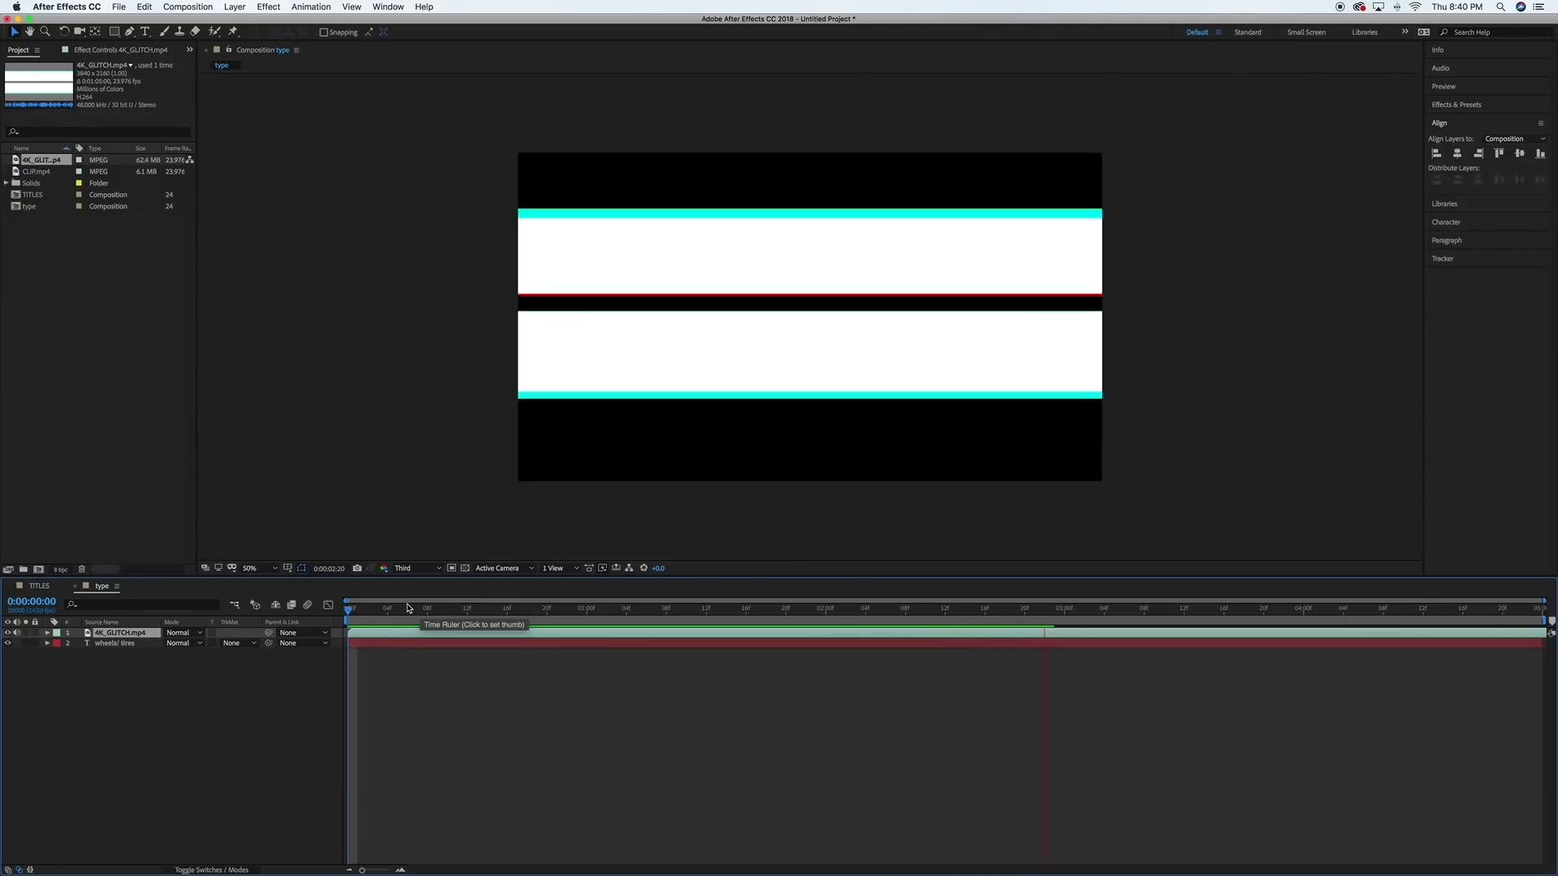
pyautogui.press('space')
pyautogui.click(8, 632)
pyautogui.click(331, 472)
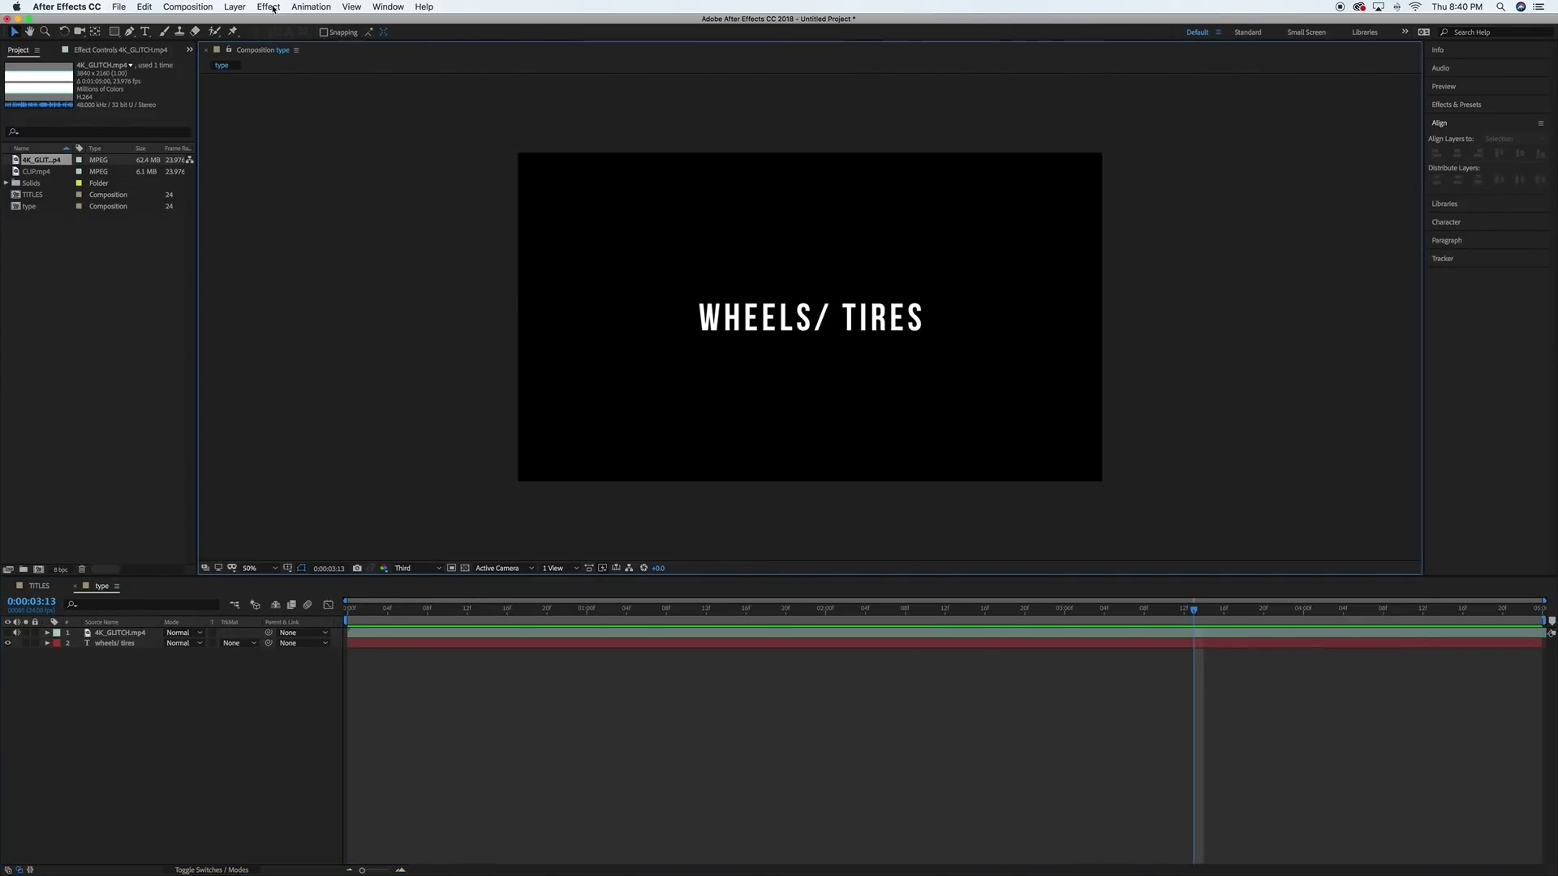
# Add Adjustment Layer 1 and apply Displacement Map to it, found by searching 'displa'
pyautogui.click(234, 7)
pyautogui.moveTo(242, 21)
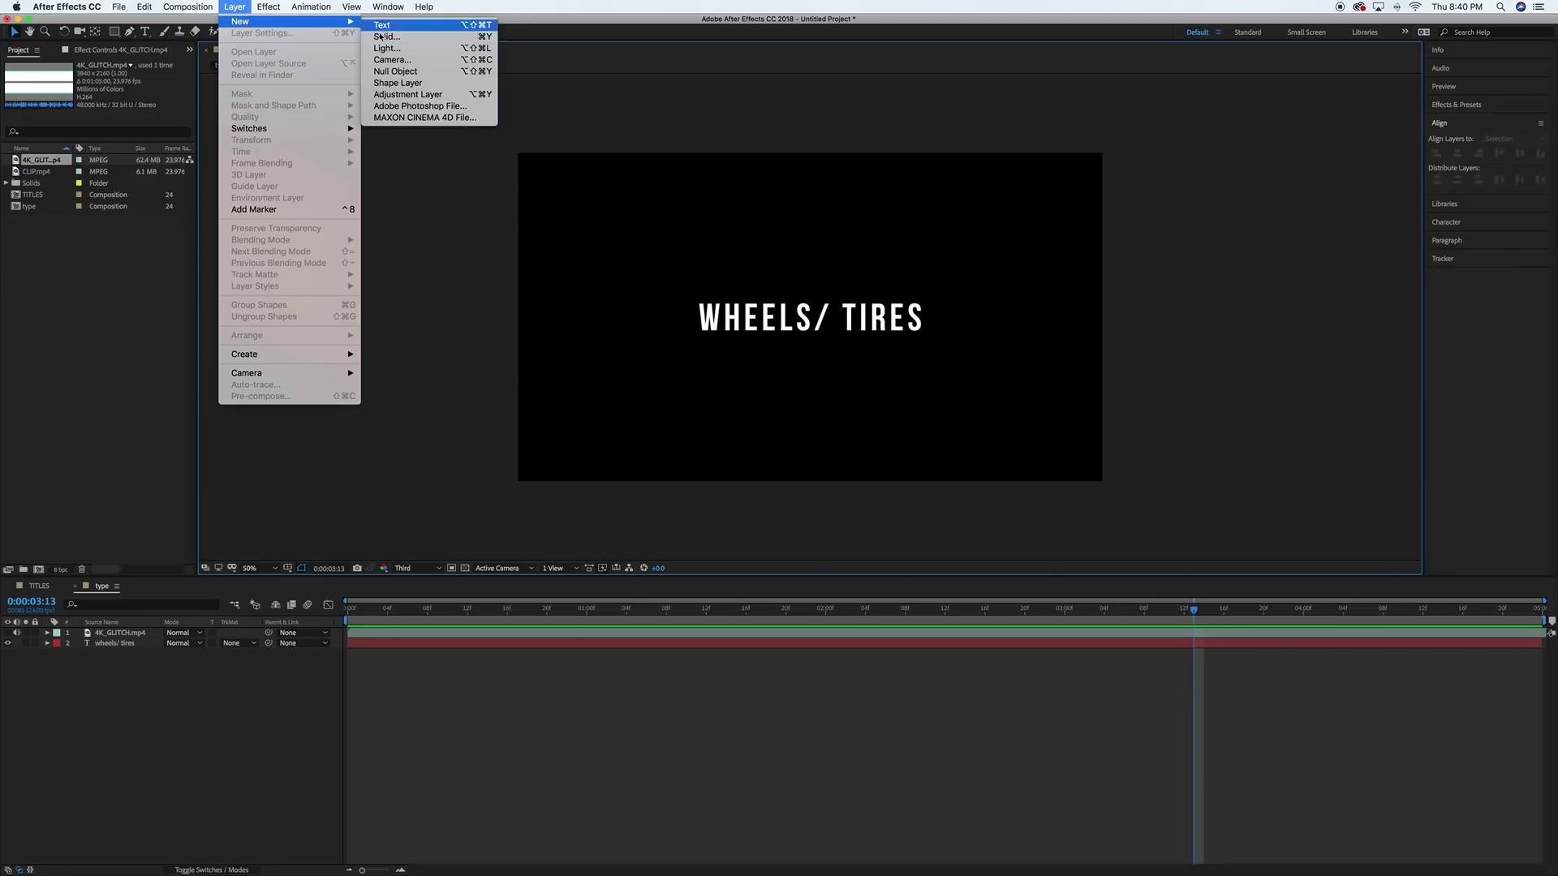
pyautogui.click(414, 95)
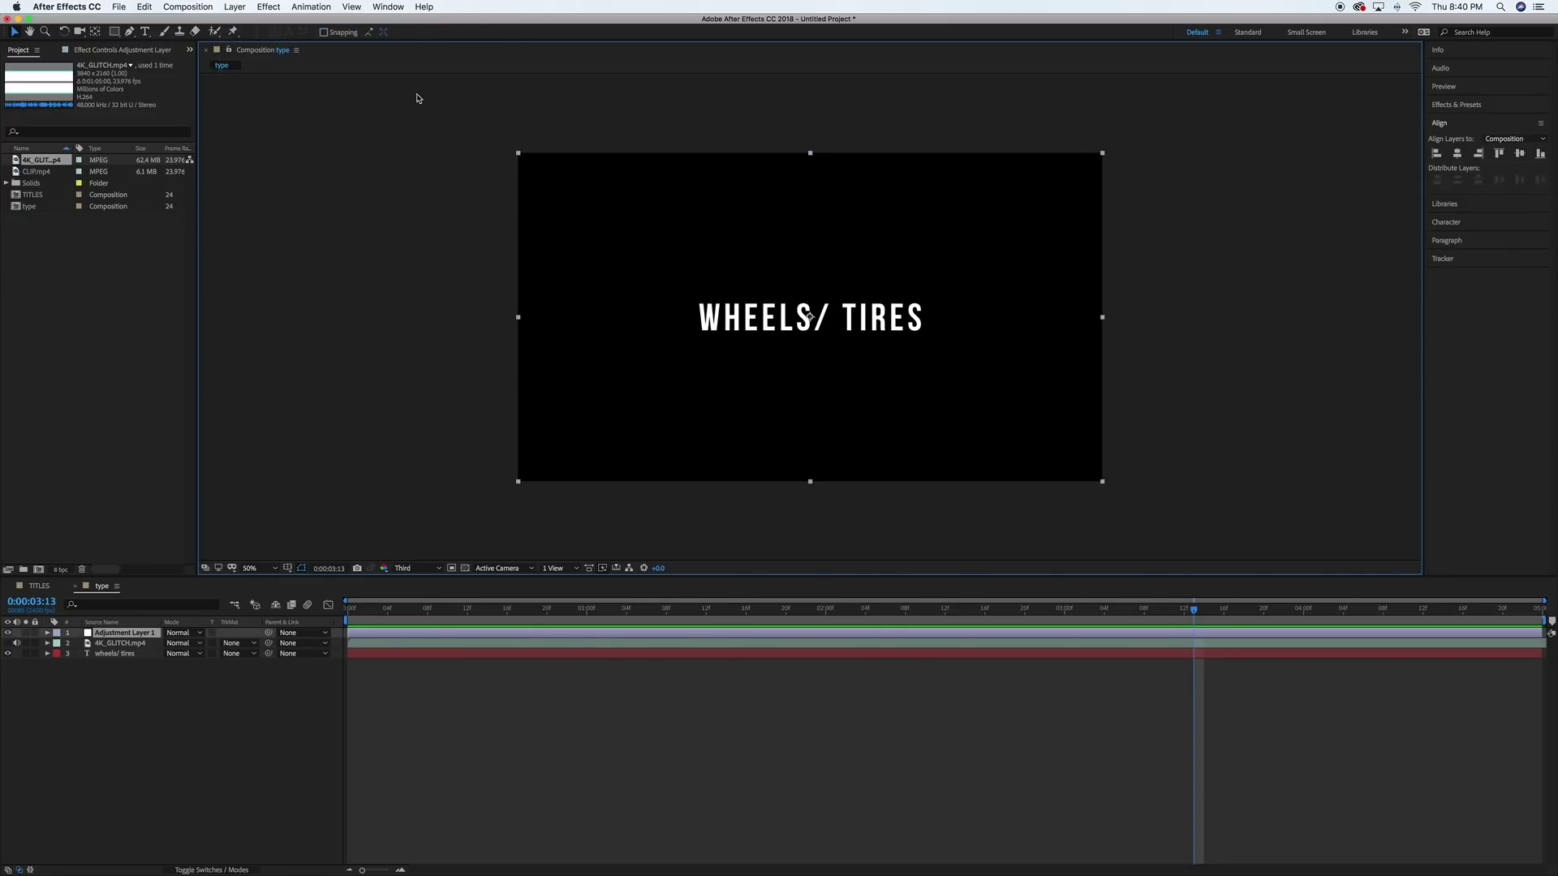
pyautogui.click(1447, 105)
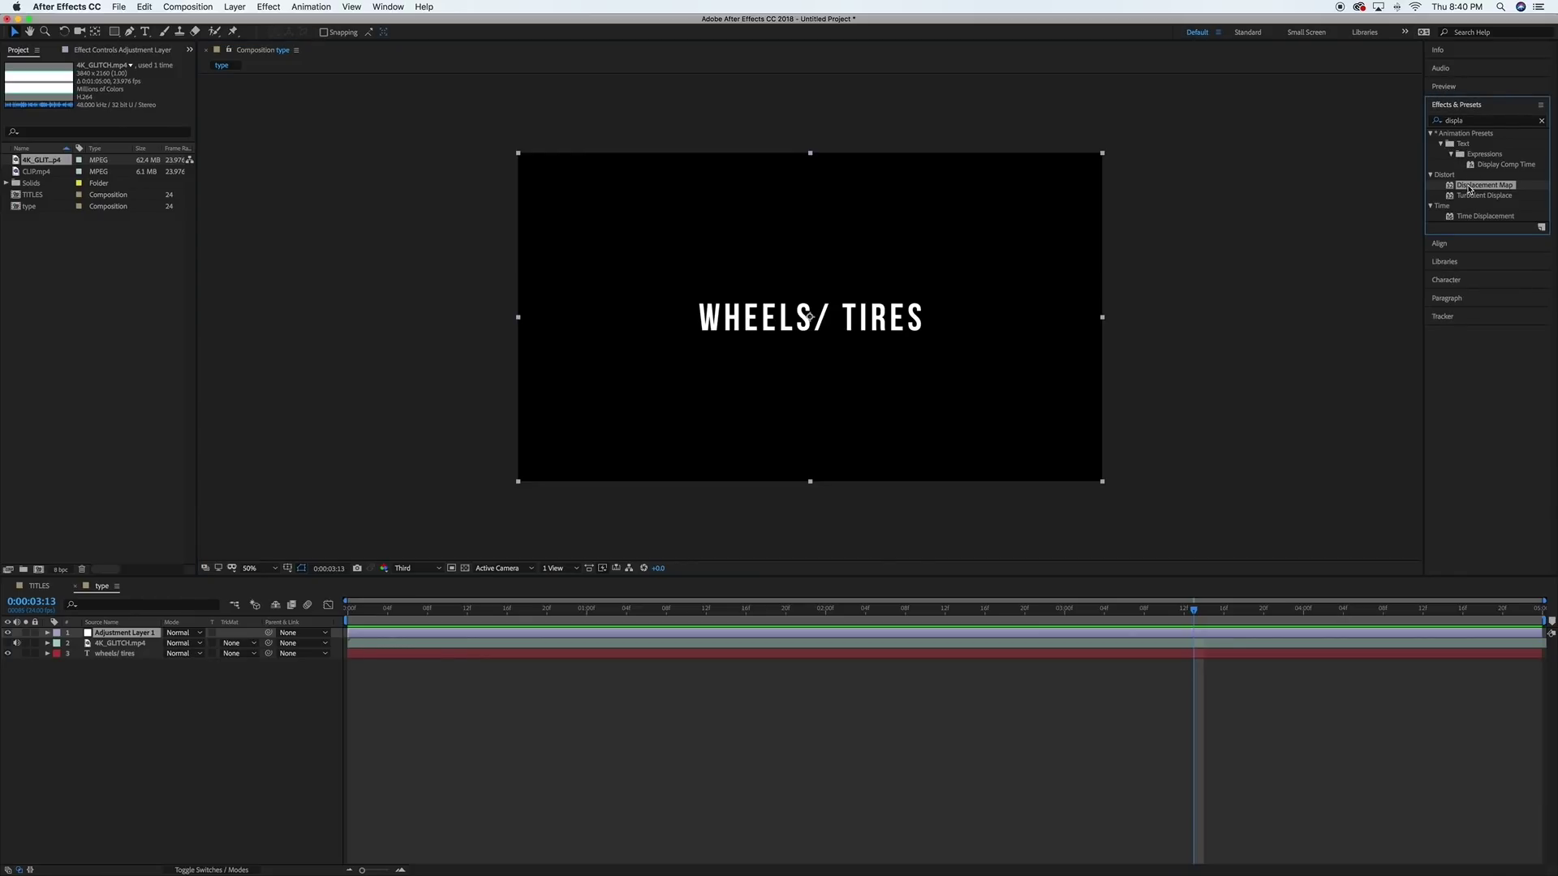
pyautogui.moveTo(1469, 188); pyautogui.dragTo(142, 637)
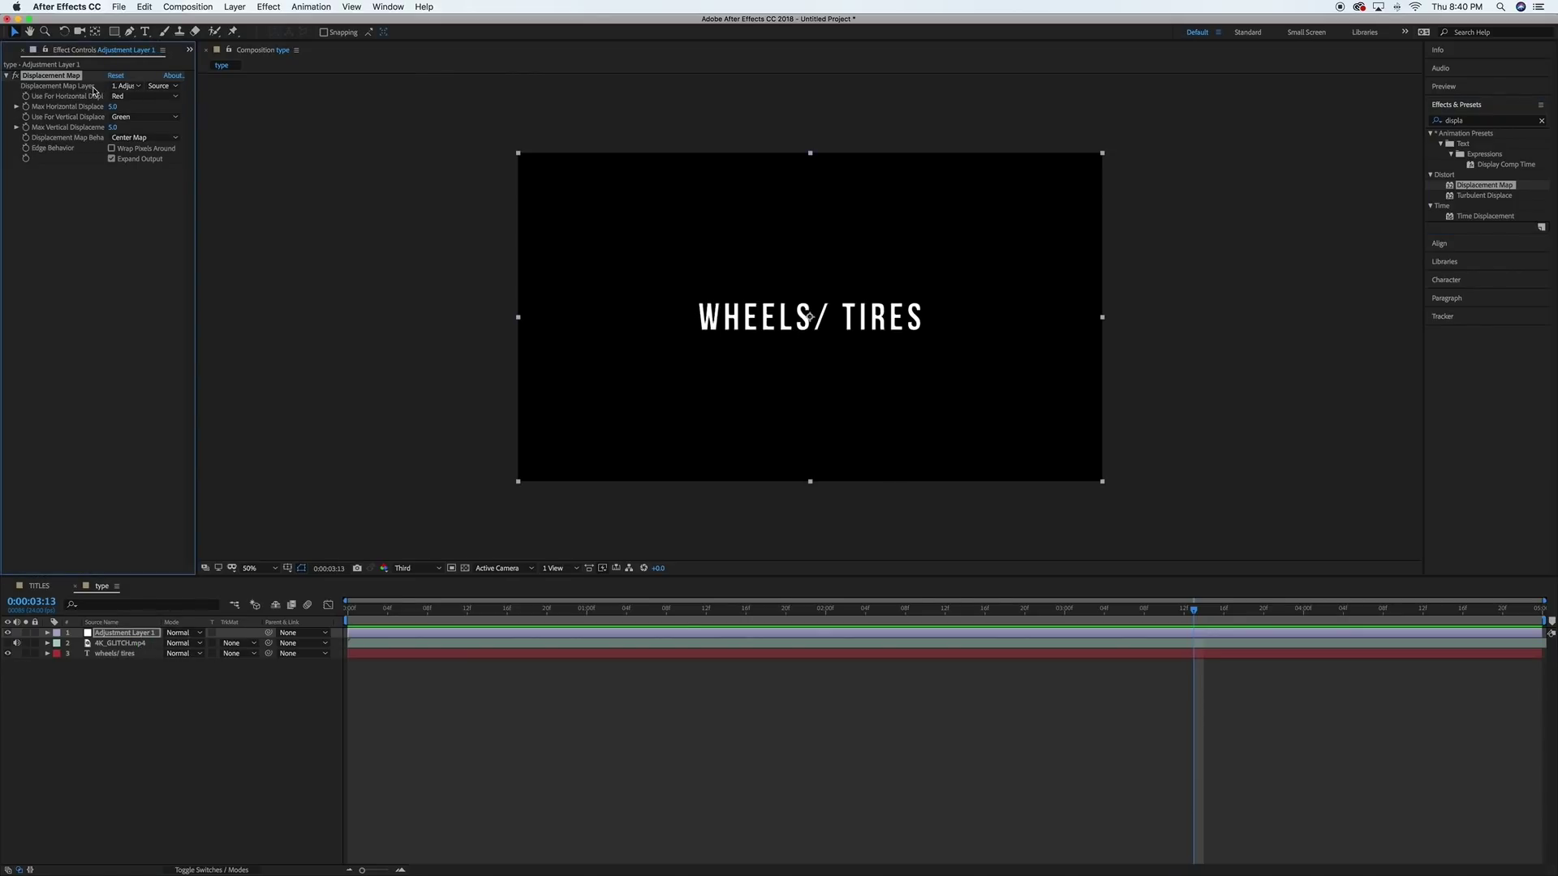
# Set Displacement Map Layer to 4K_GLITCH.mp4 and preview the effect
pyautogui.click(127, 86)
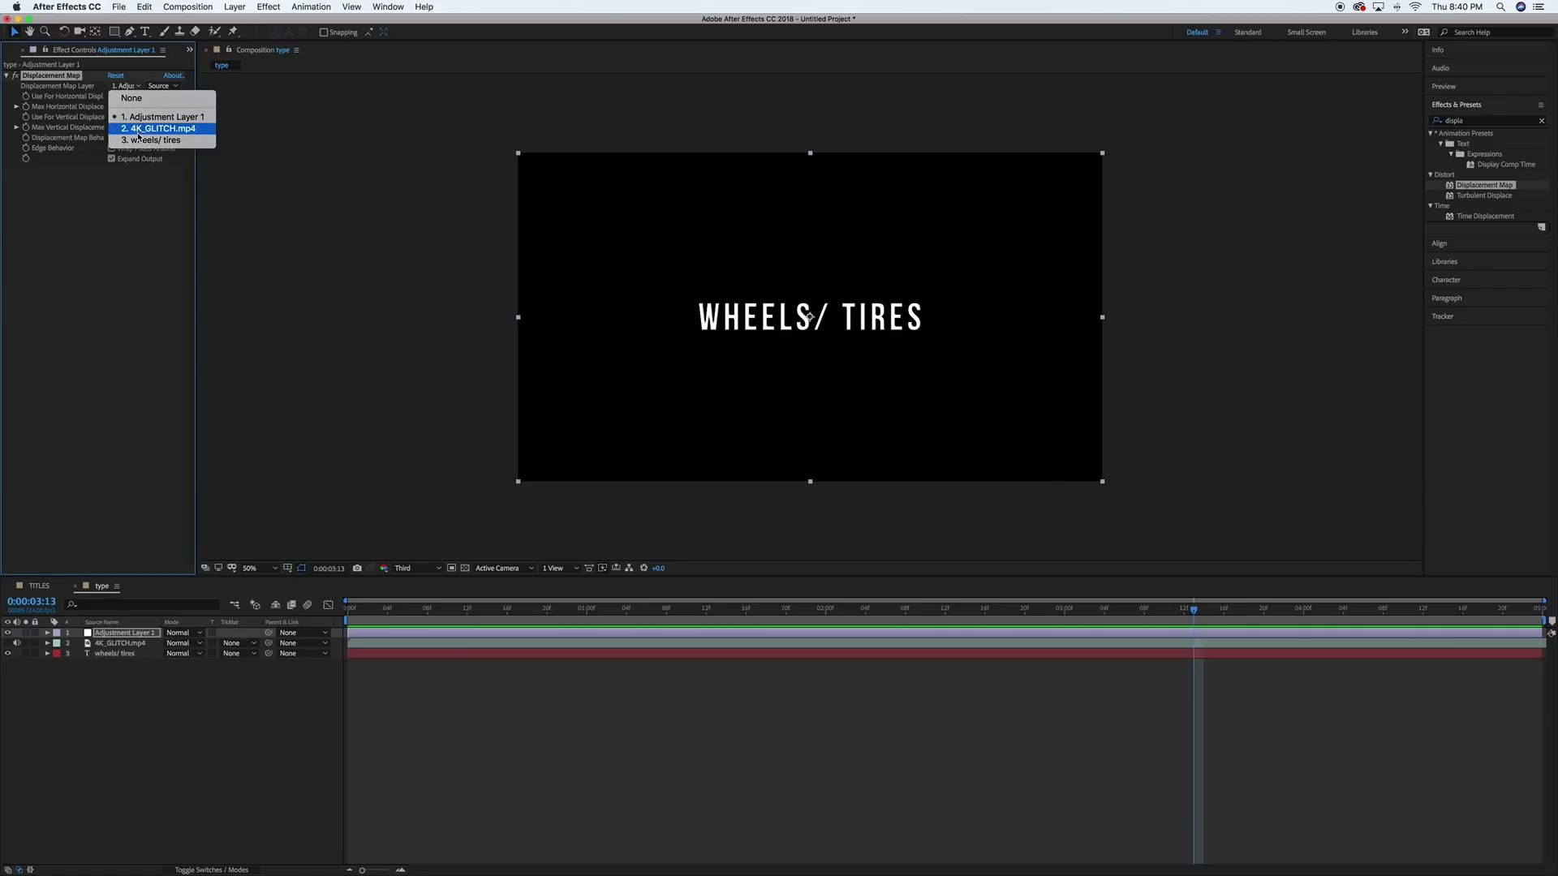
pyautogui.click(138, 132)
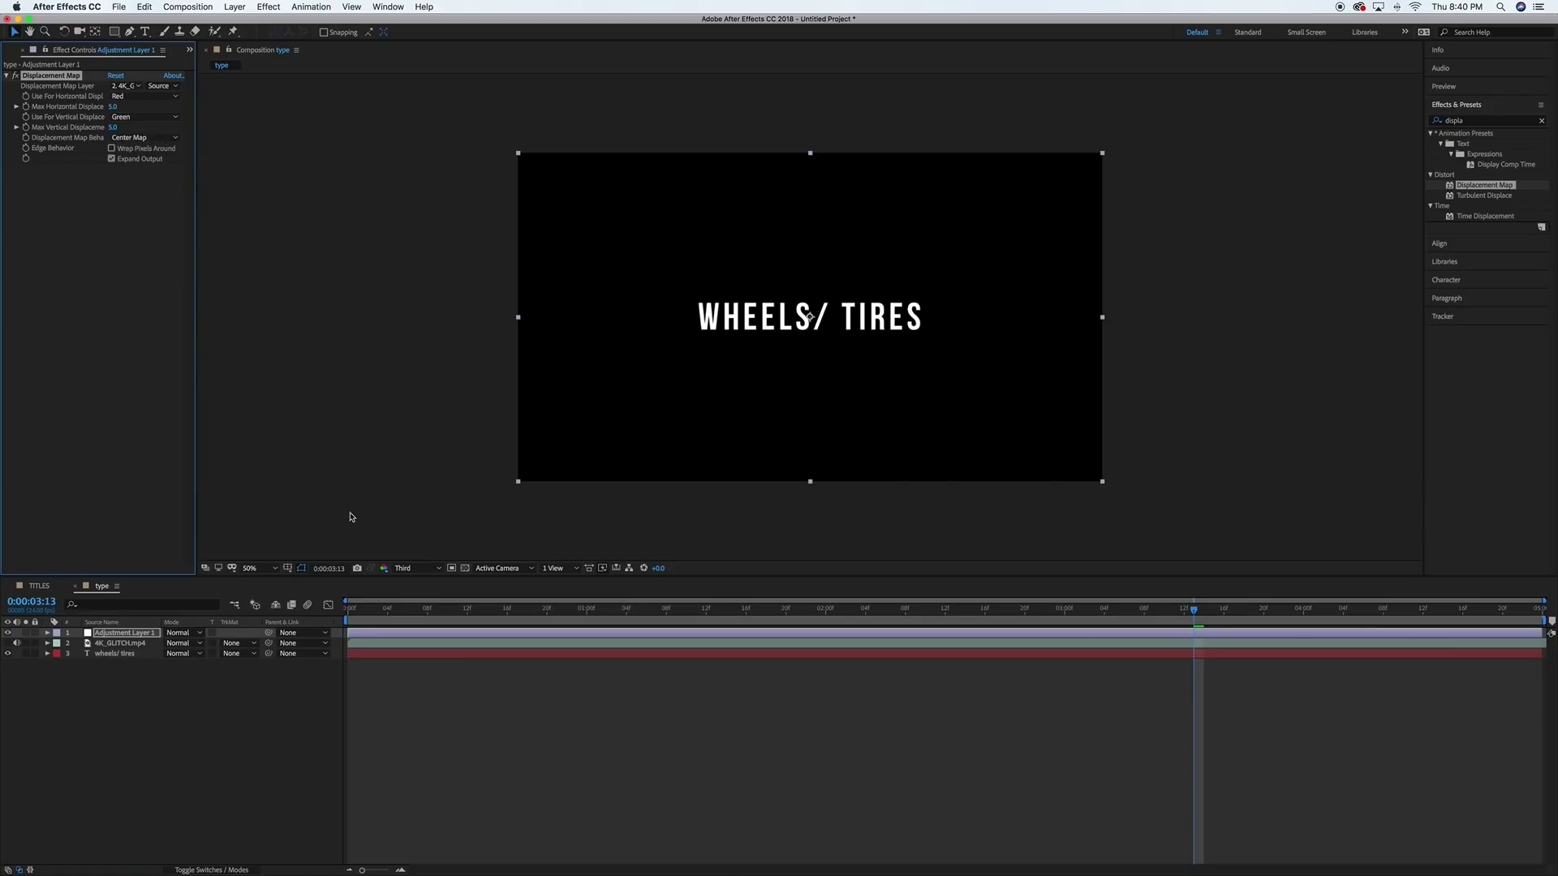
pyautogui.click(360, 611)
pyautogui.press('space')
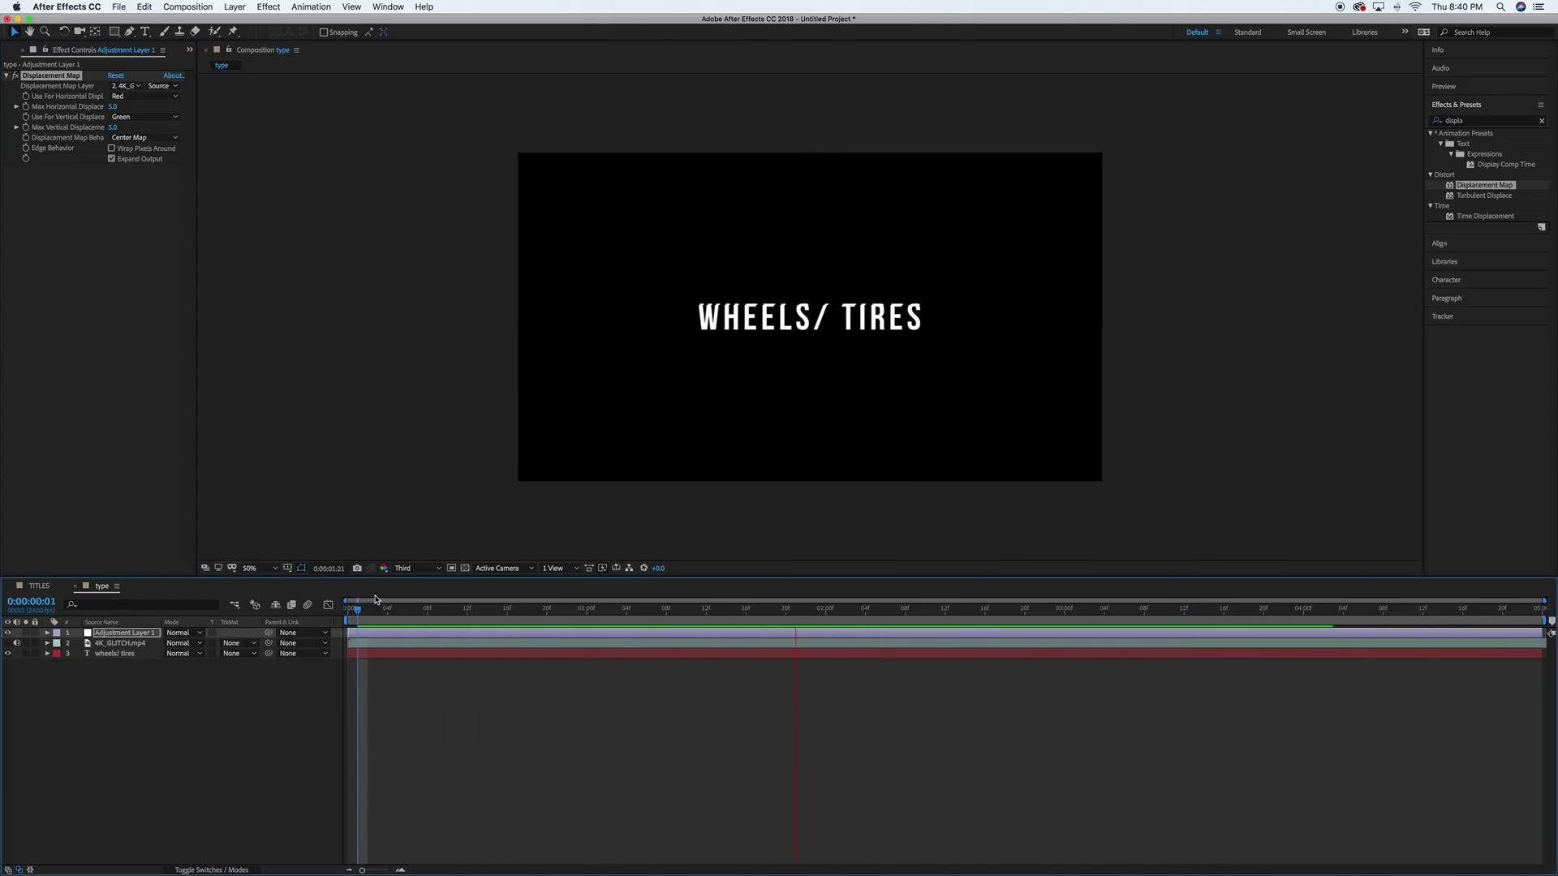
pyautogui.press('space')
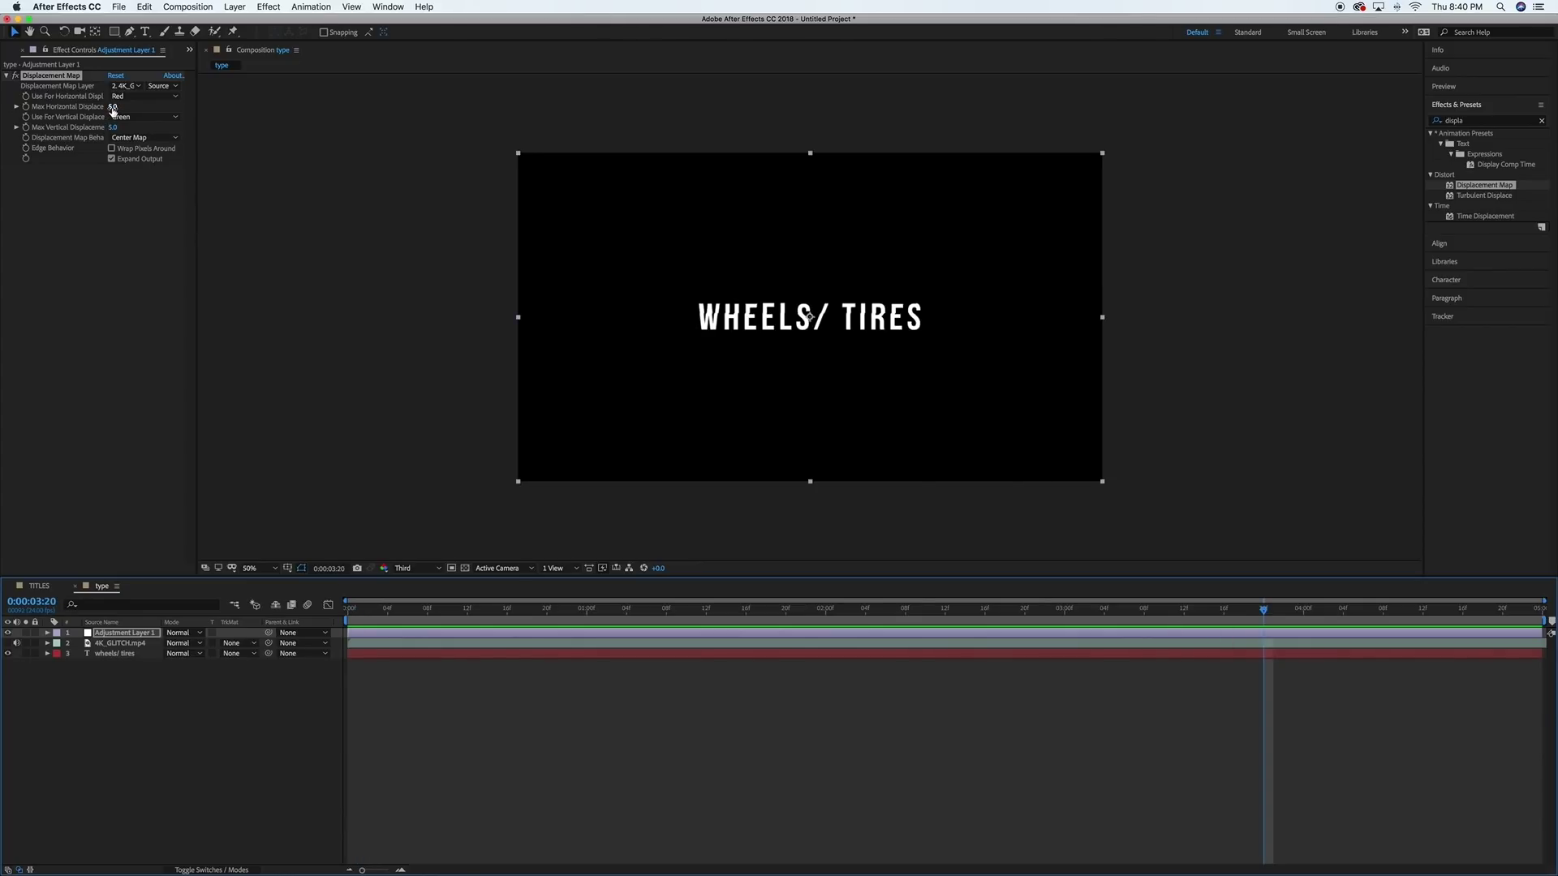
# Set Max Horizontal and Vertical Displacement to 20, preview, then play the TITLES comp
pyautogui.click(113, 107)
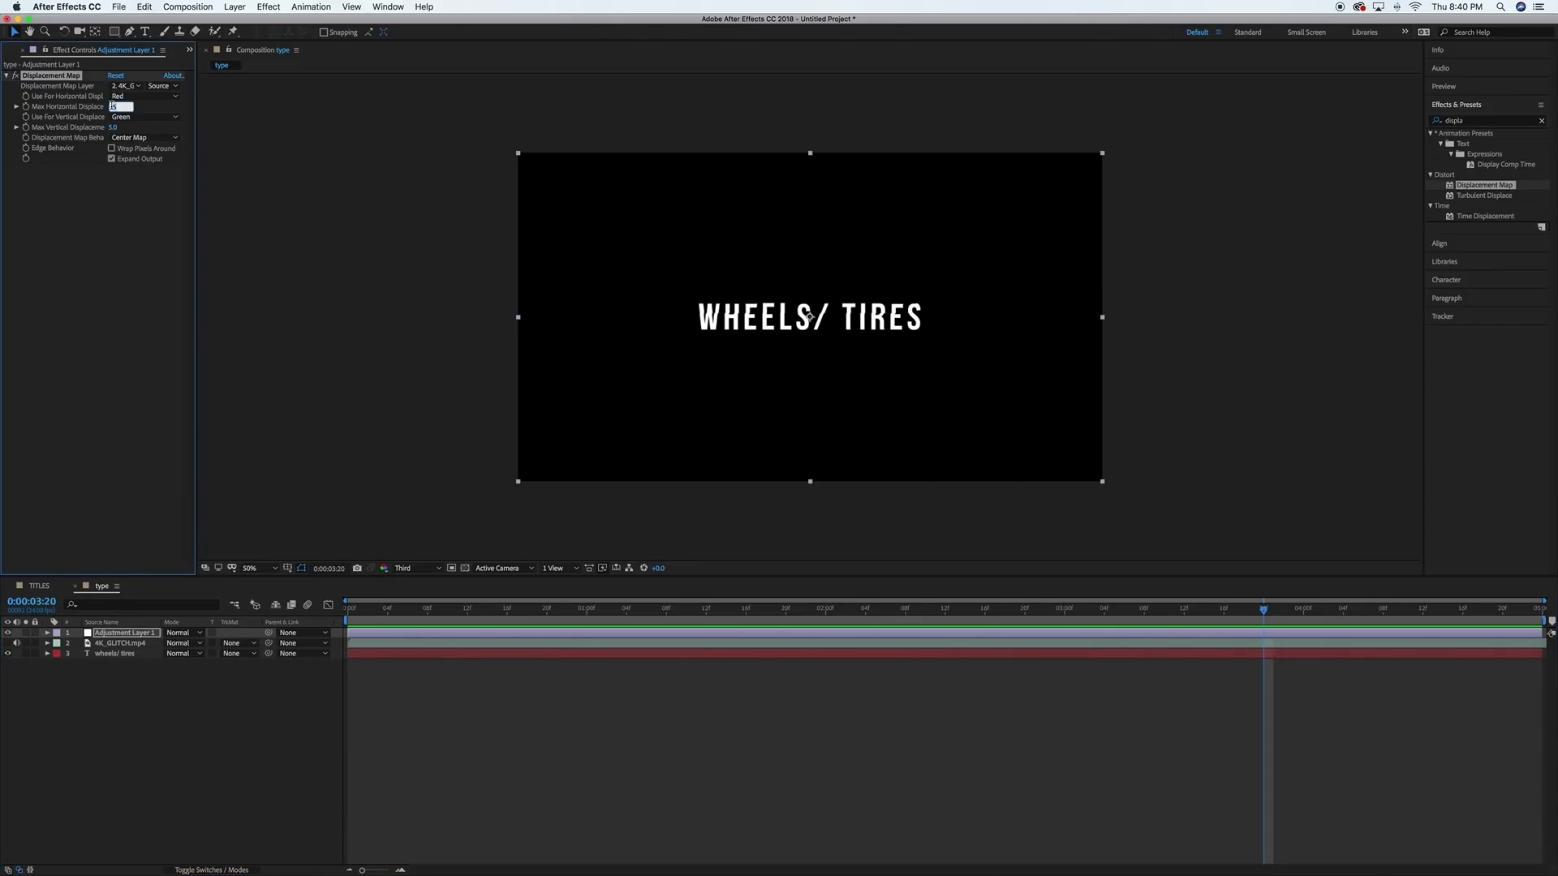
pyautogui.write('20')
pyautogui.click(113, 127)
pyautogui.write('20')
pyautogui.press('Return')
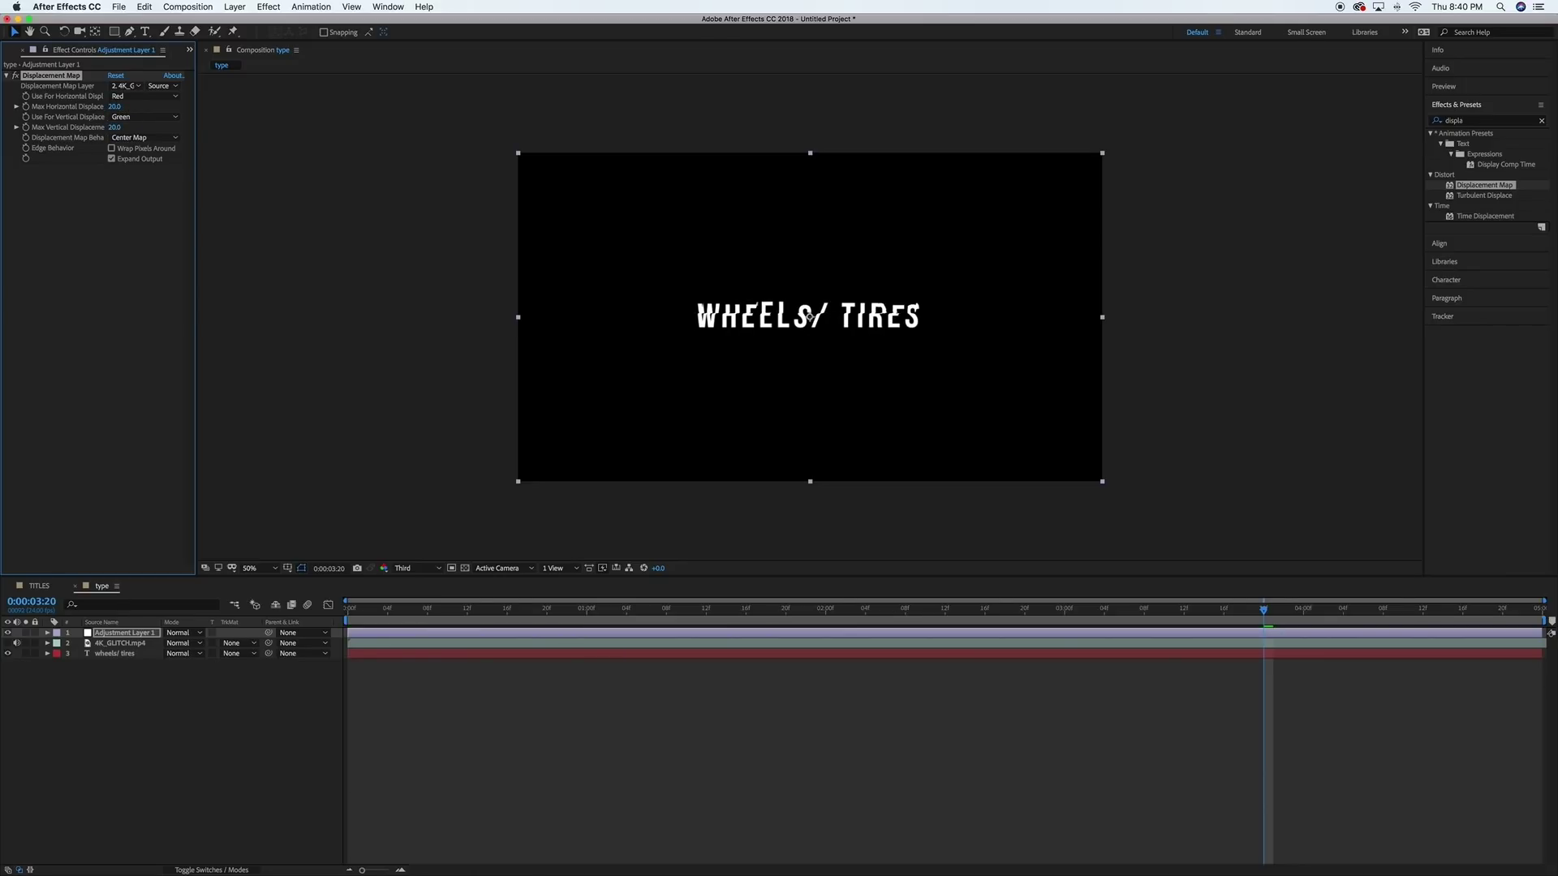
pyautogui.click(349, 610)
pyautogui.press('space')
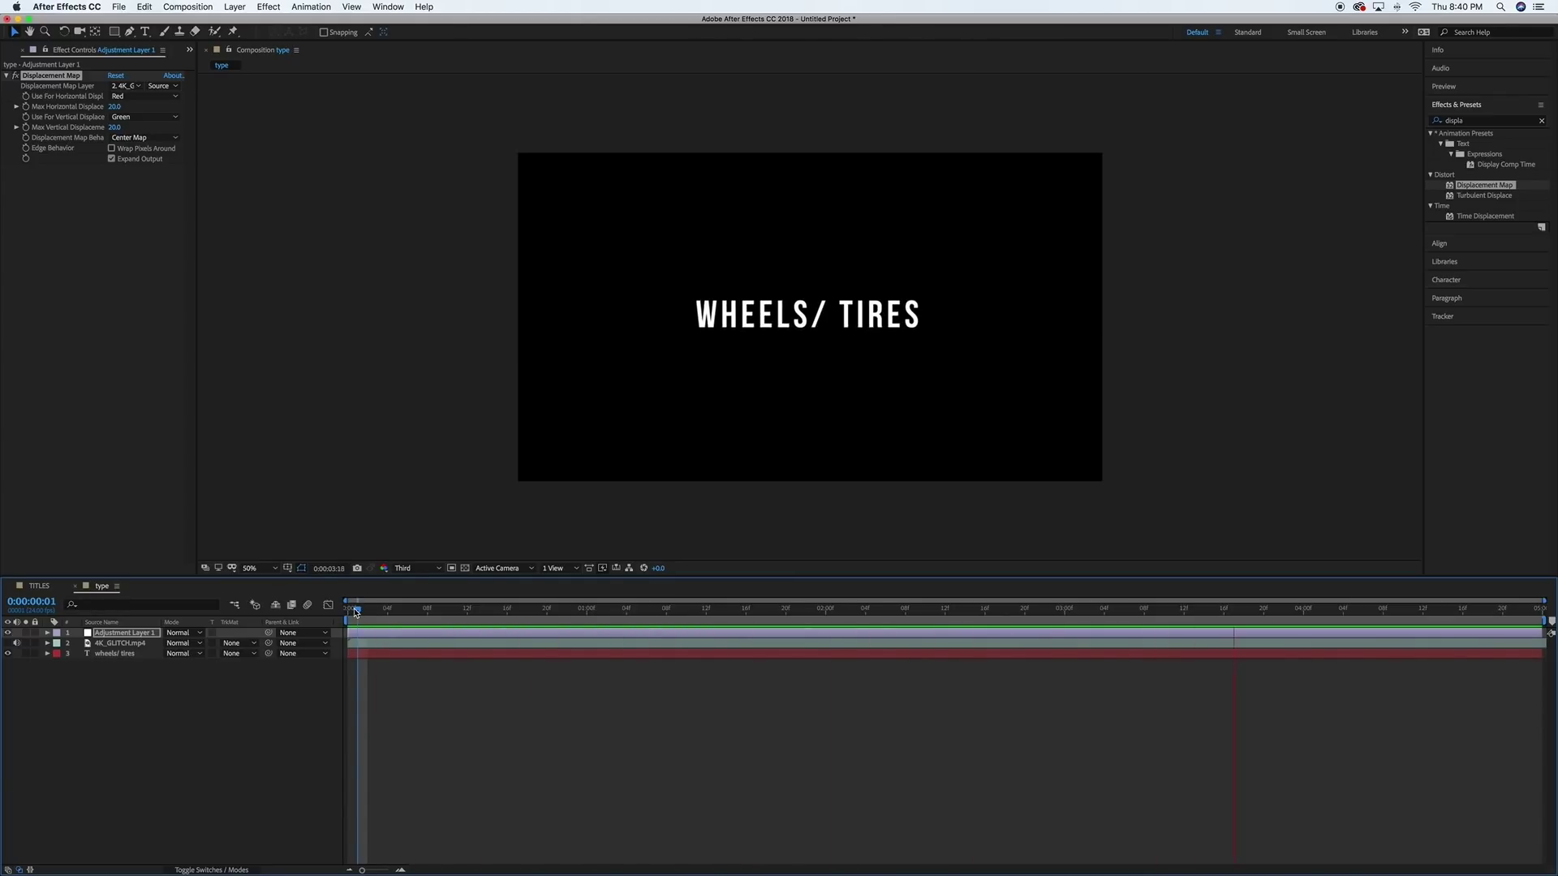
pyautogui.press('space')
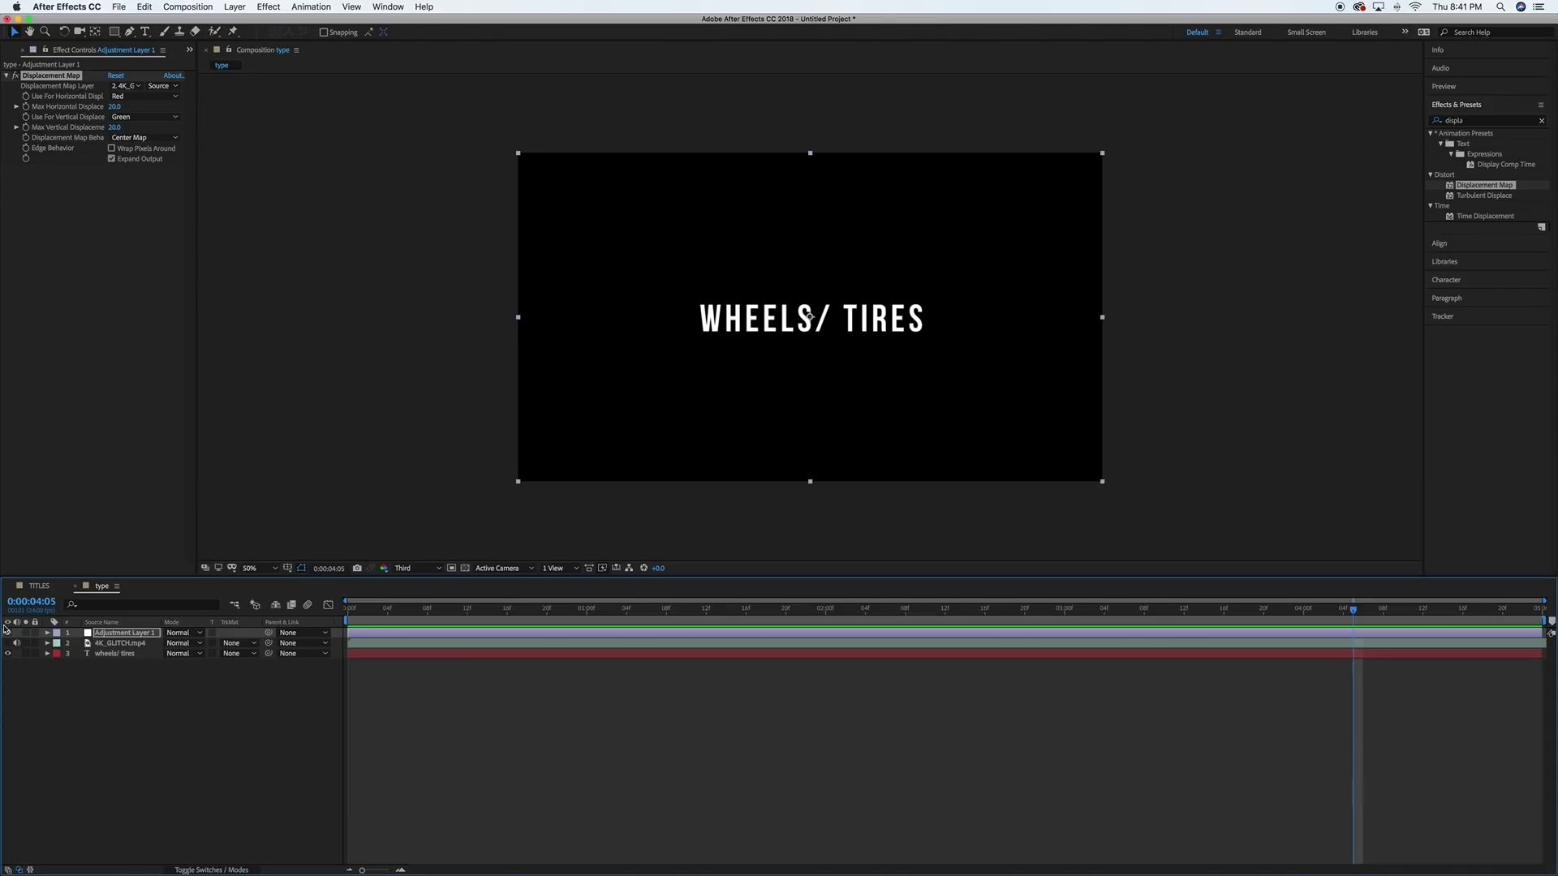
pyautogui.click(38, 586)
pyautogui.press('space')
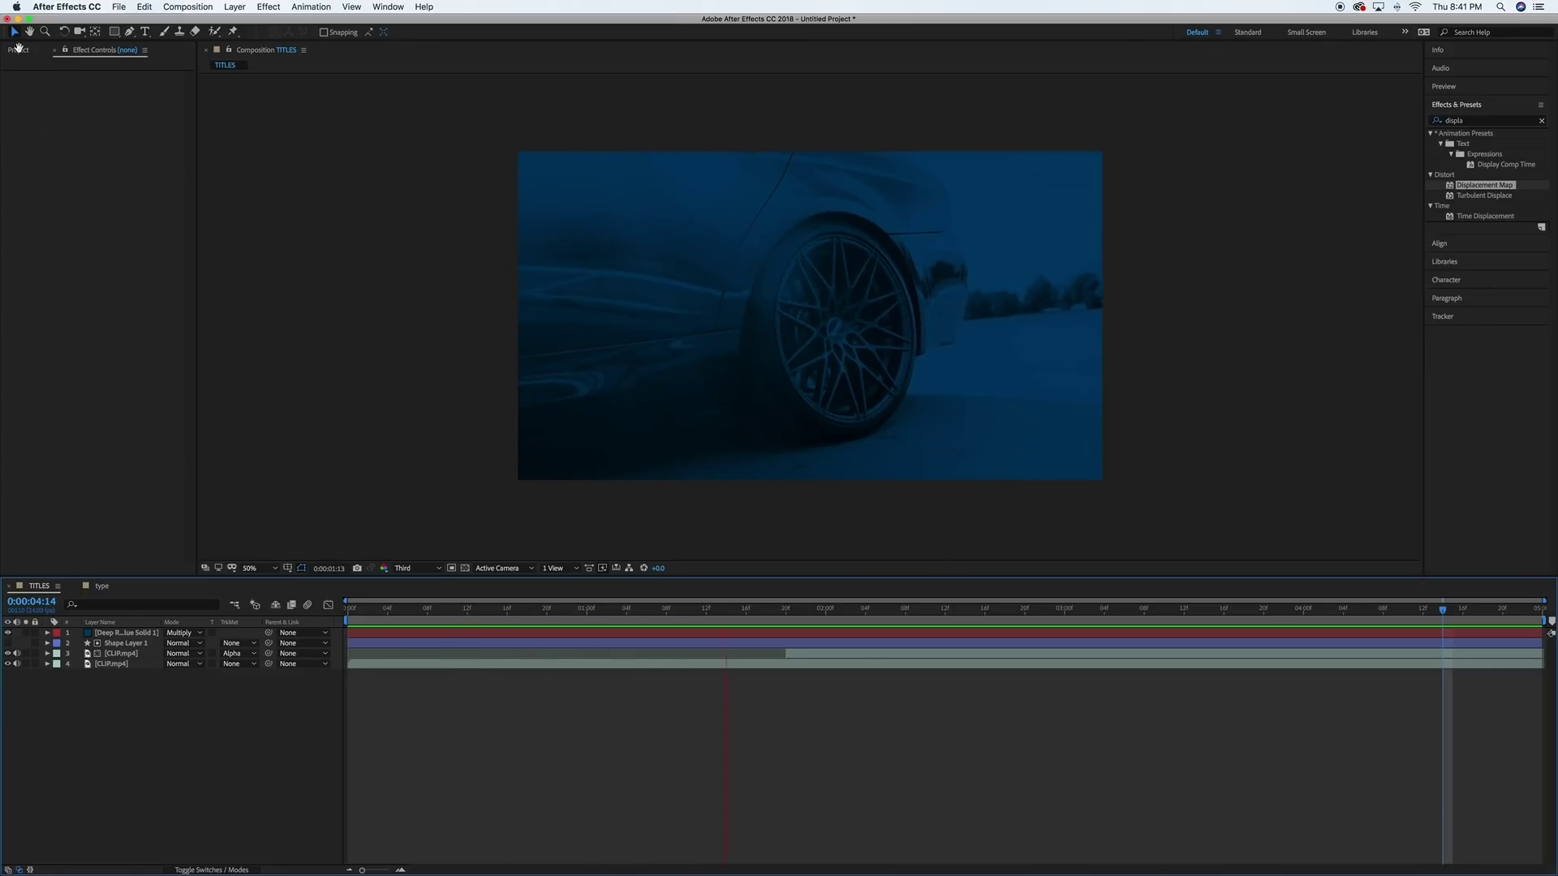
# Nest the type comp on top of the TITLES timeline and preview it
pyautogui.click(18, 50)
pyautogui.moveTo(37, 211); pyautogui.dragTo(97, 634)
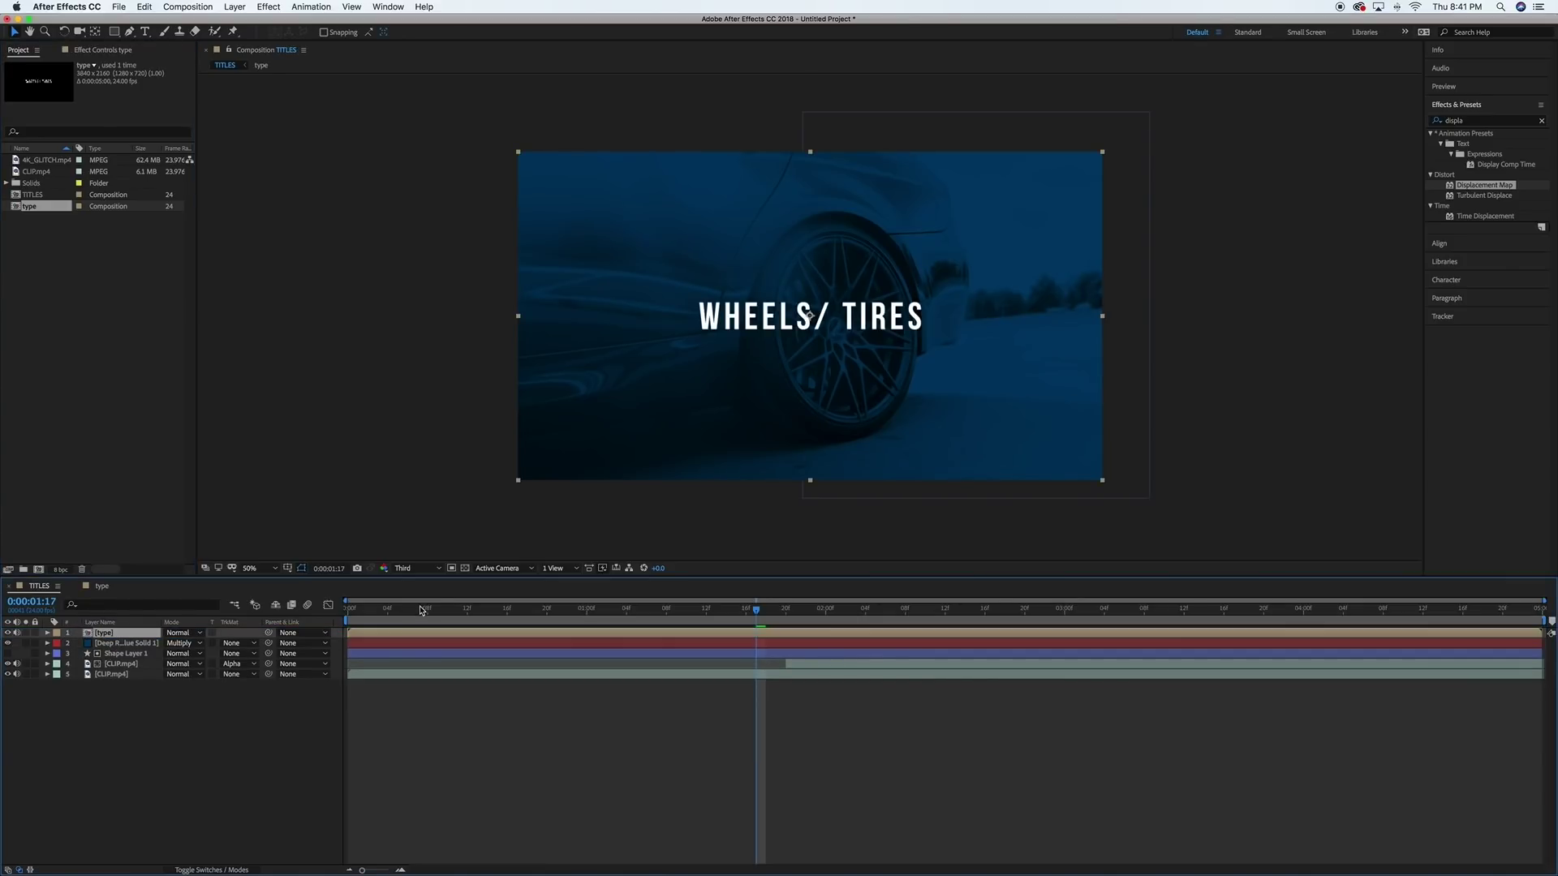
pyautogui.click(349, 608)
pyautogui.press('space')
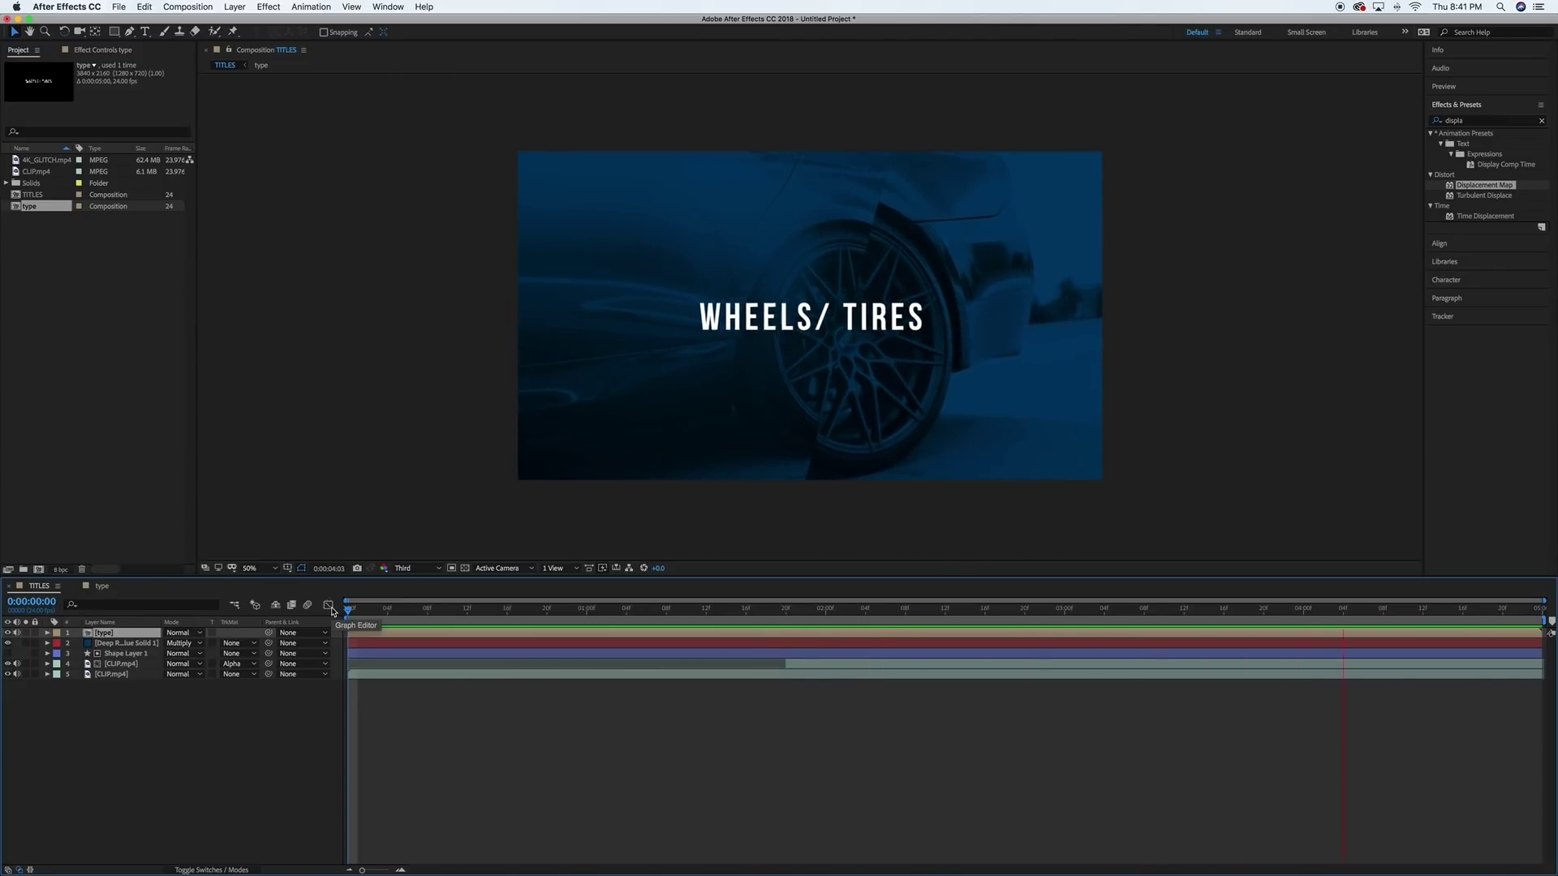
pyautogui.click(731, 330)
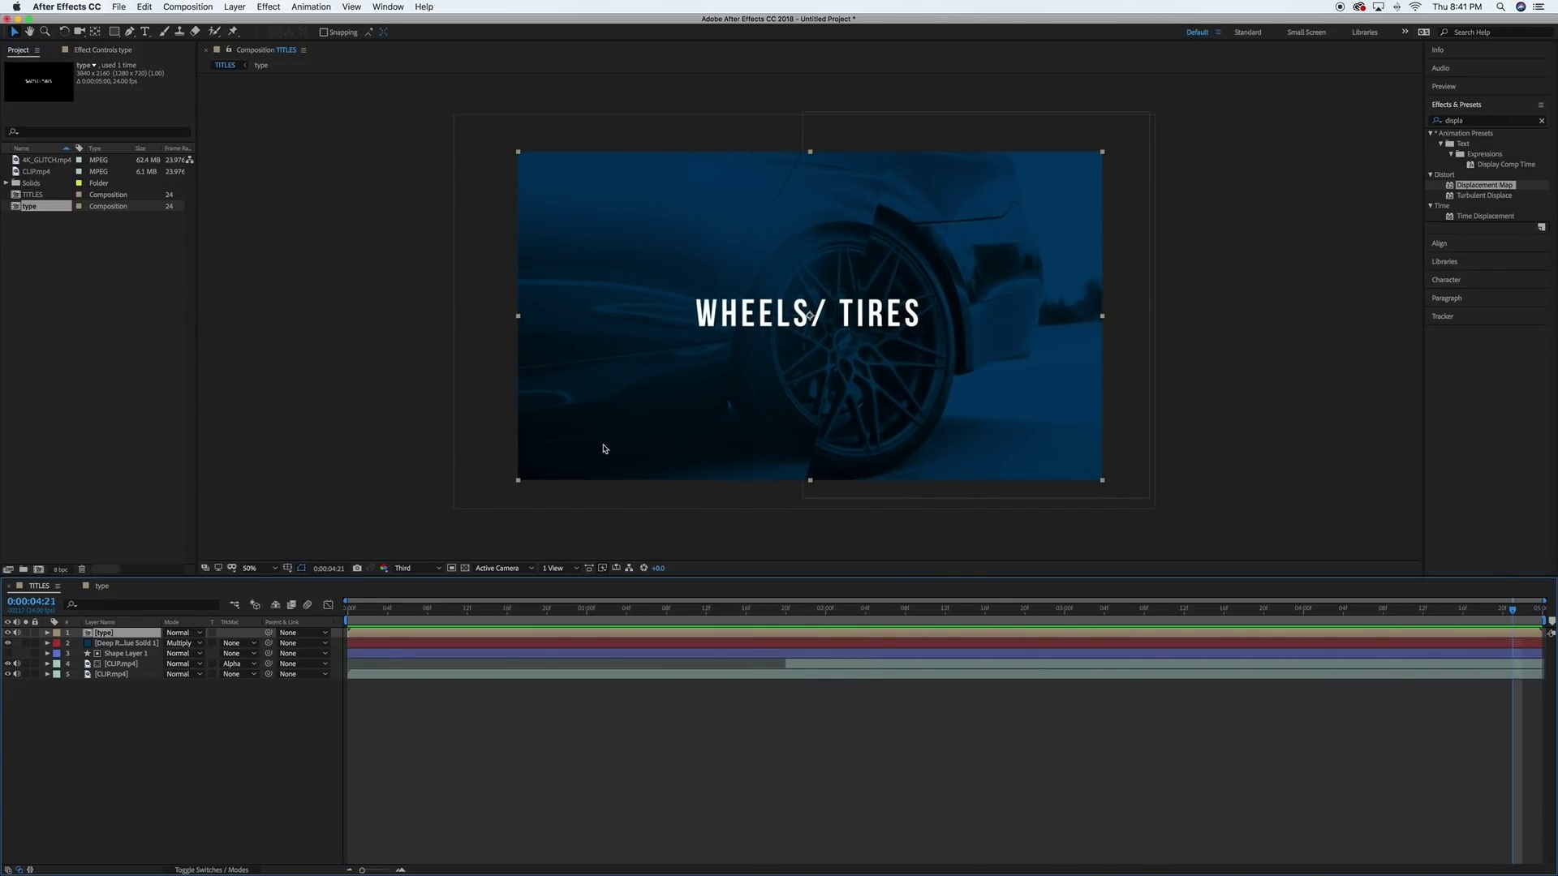
pyautogui.click(357, 610)
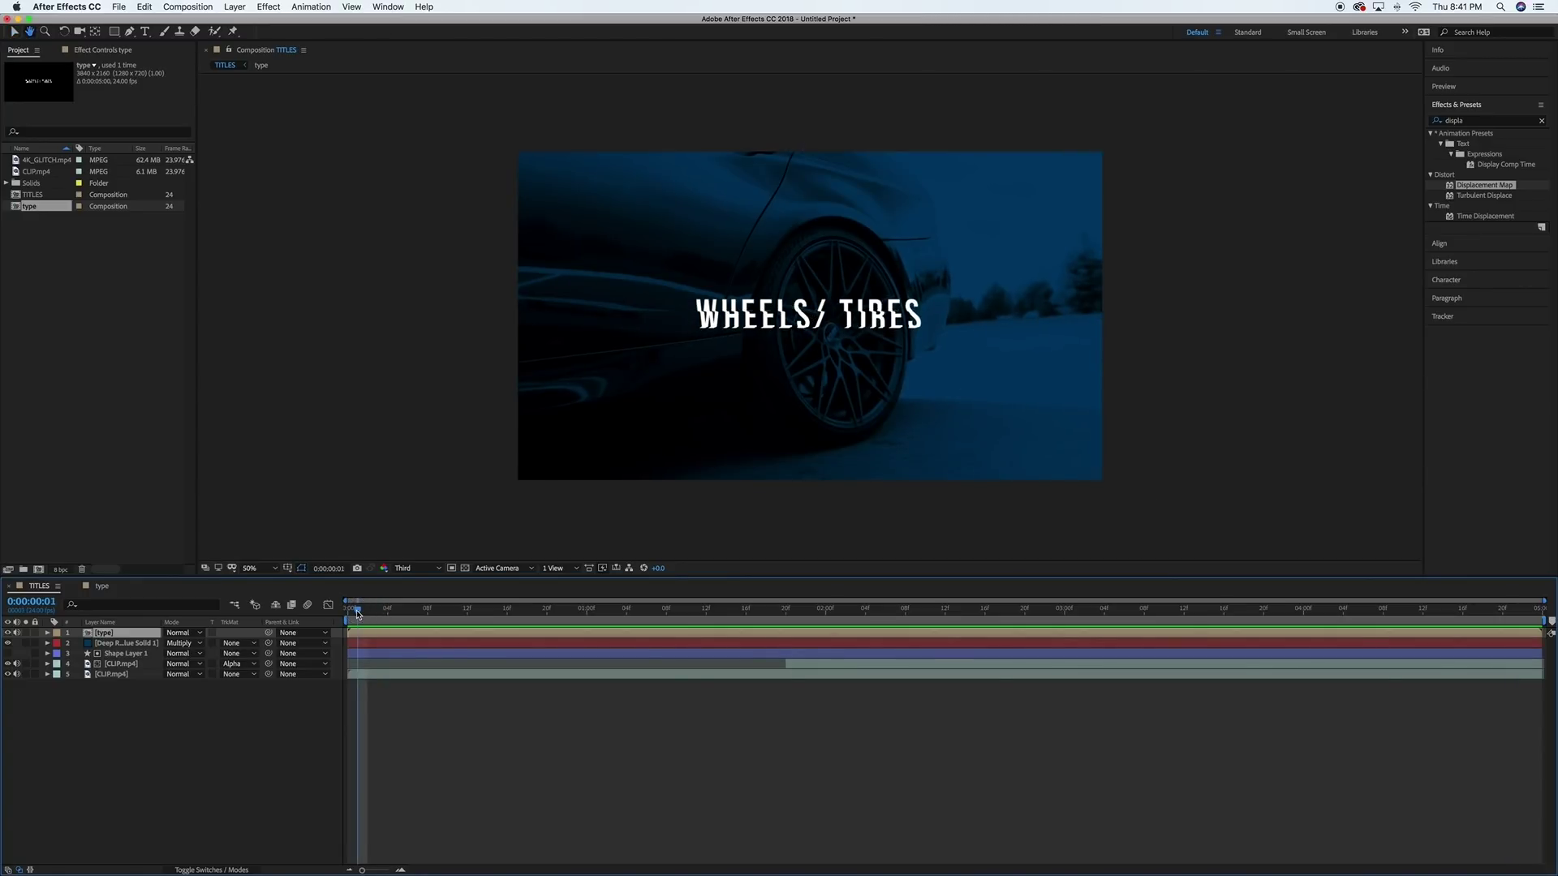
pyautogui.press('space')
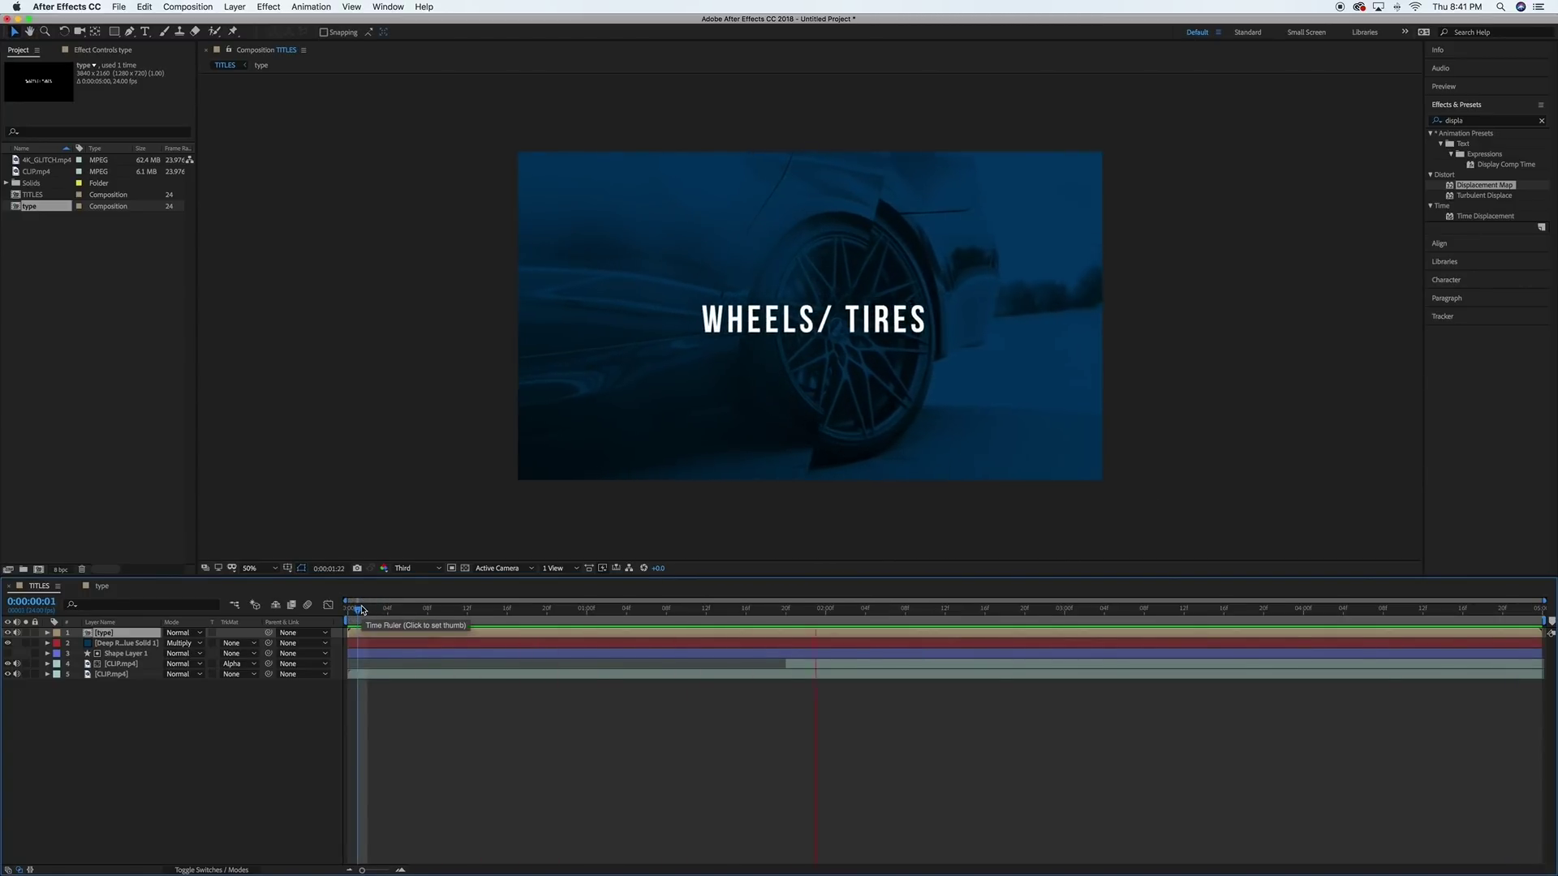
# Trim Adjustment Layer 1 in the type comp to about 12 frames, then preview TITLES
pyautogui.click(104, 585)
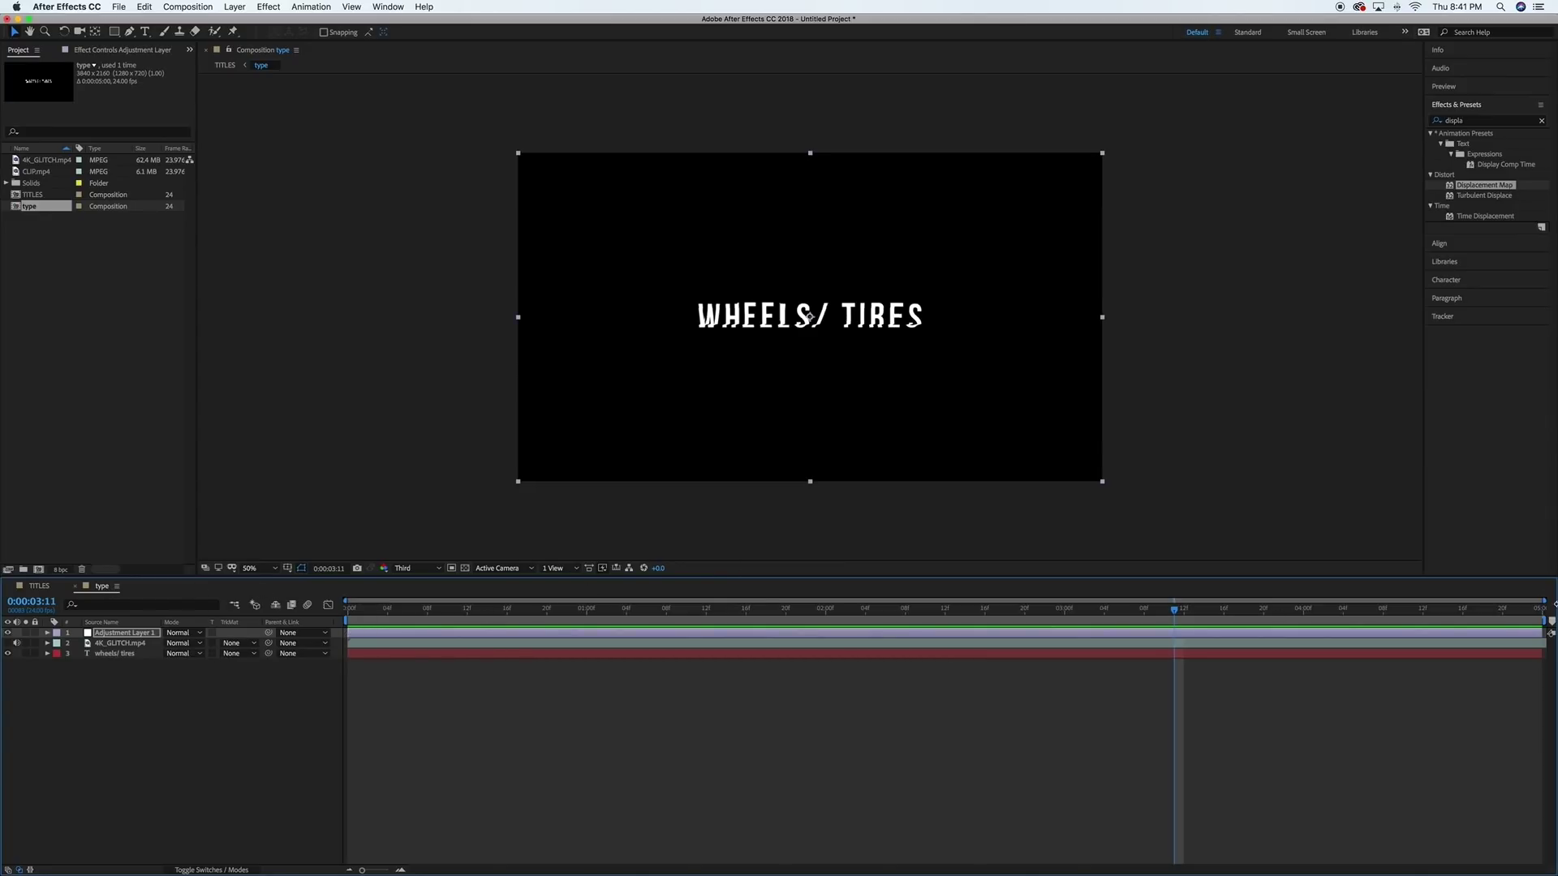
pyautogui.moveTo(1546, 632); pyautogui.dragTo(551, 616)
pyautogui.click(350, 615)
pyautogui.press('space')
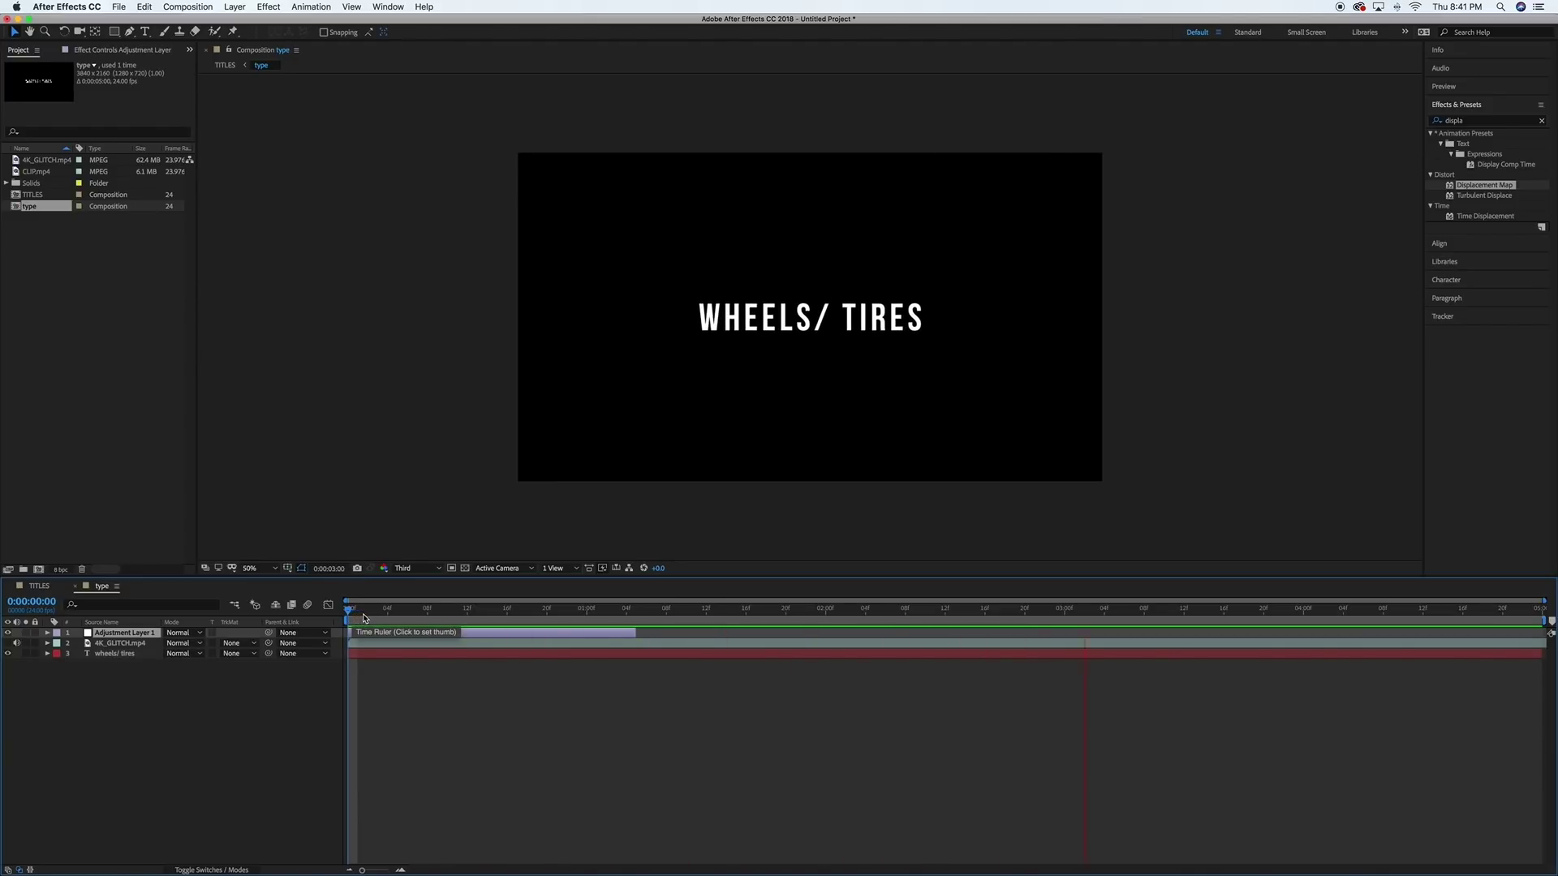
pyautogui.press('space')
pyautogui.click(35, 586)
pyautogui.click(350, 613)
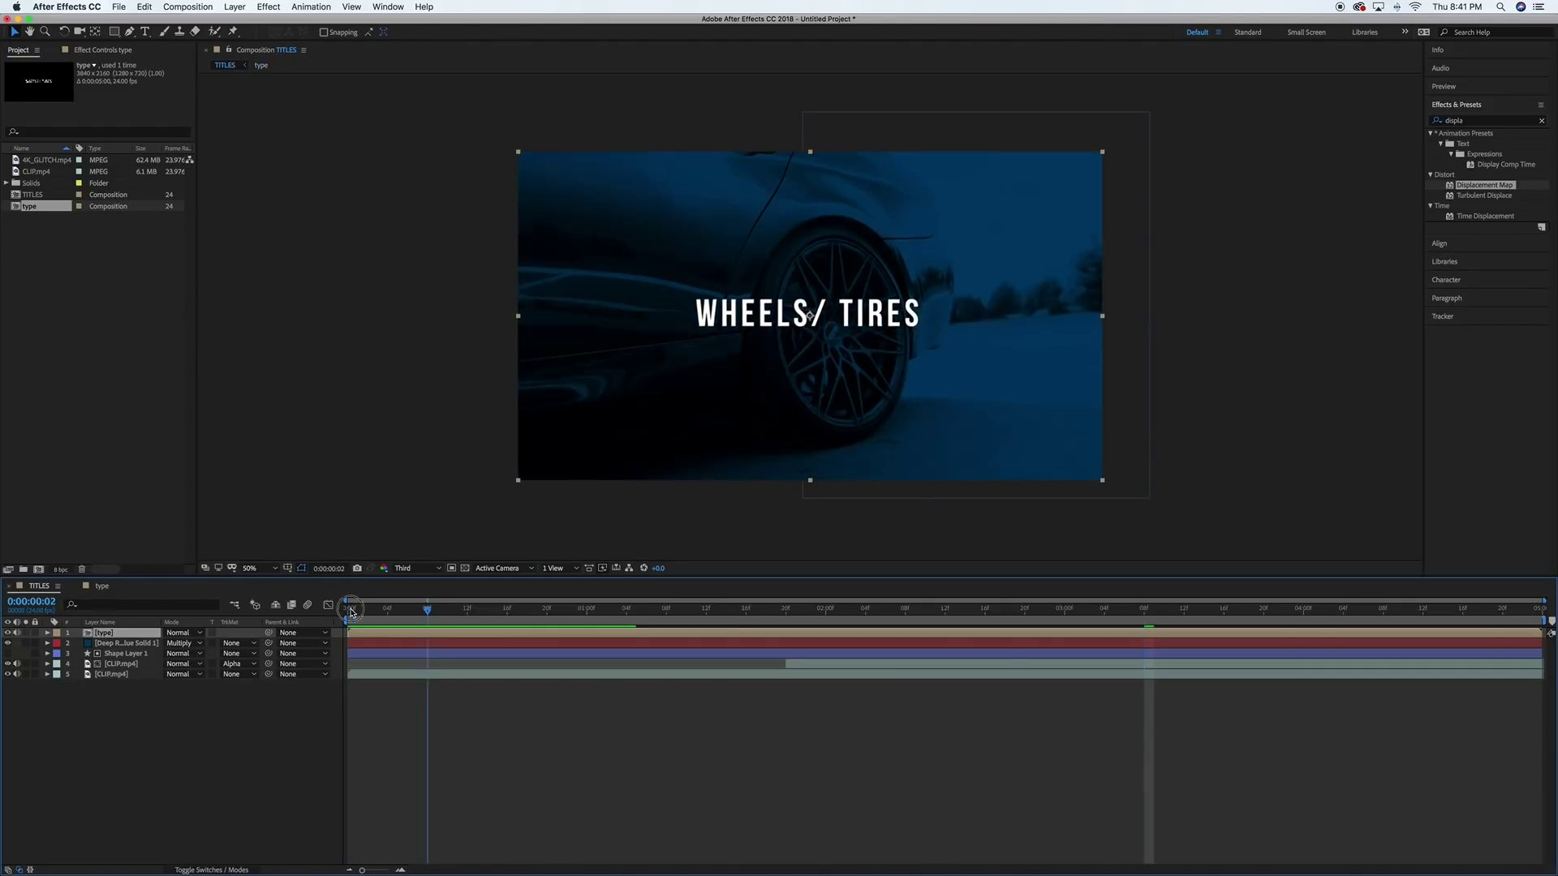
pyautogui.press('space')
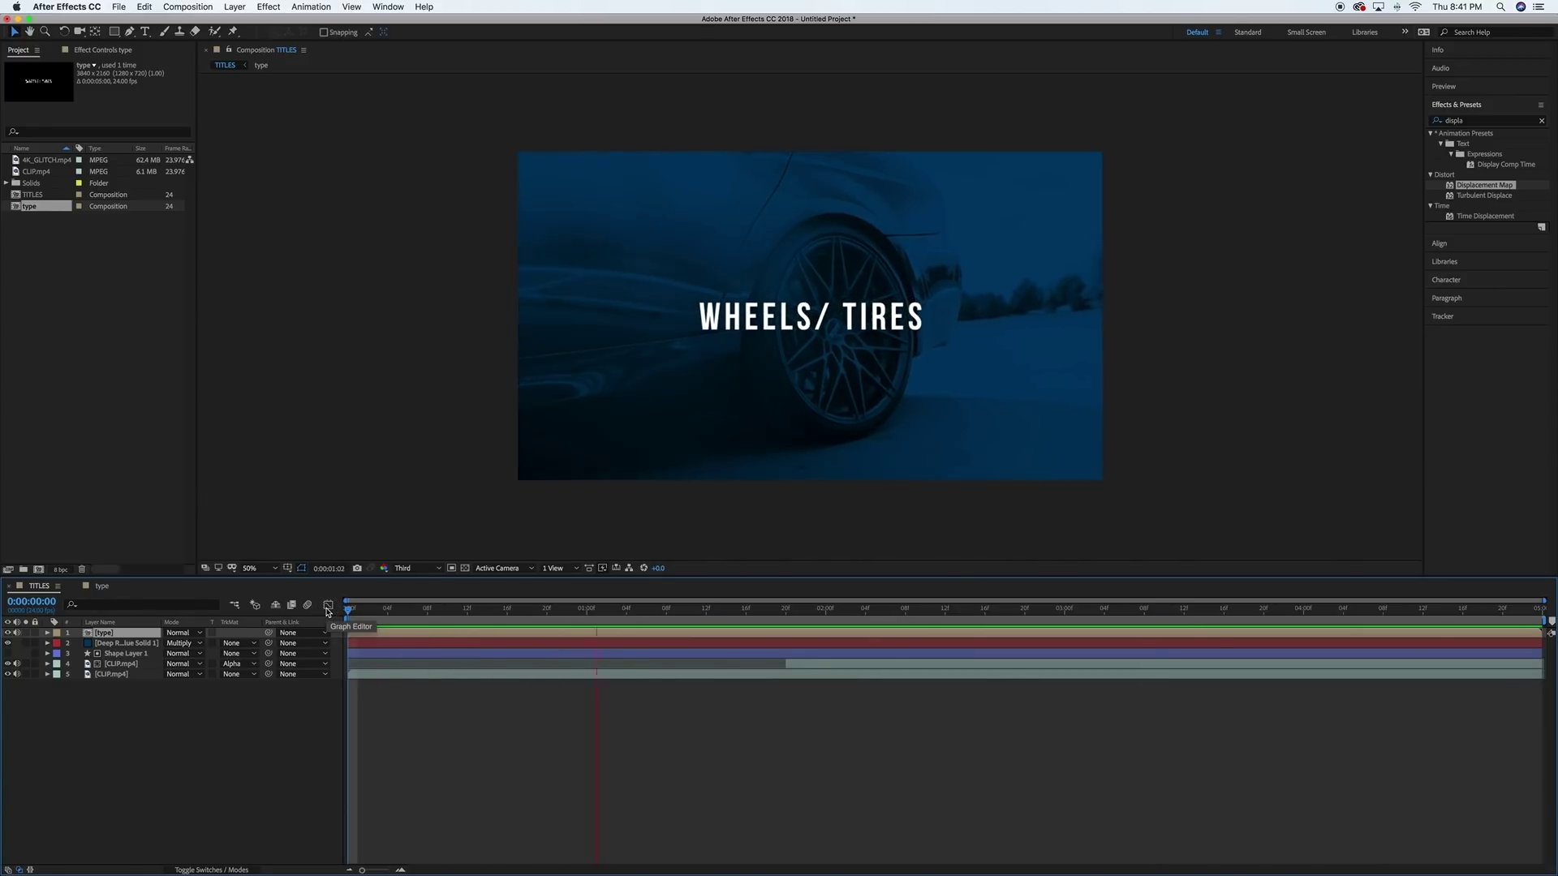